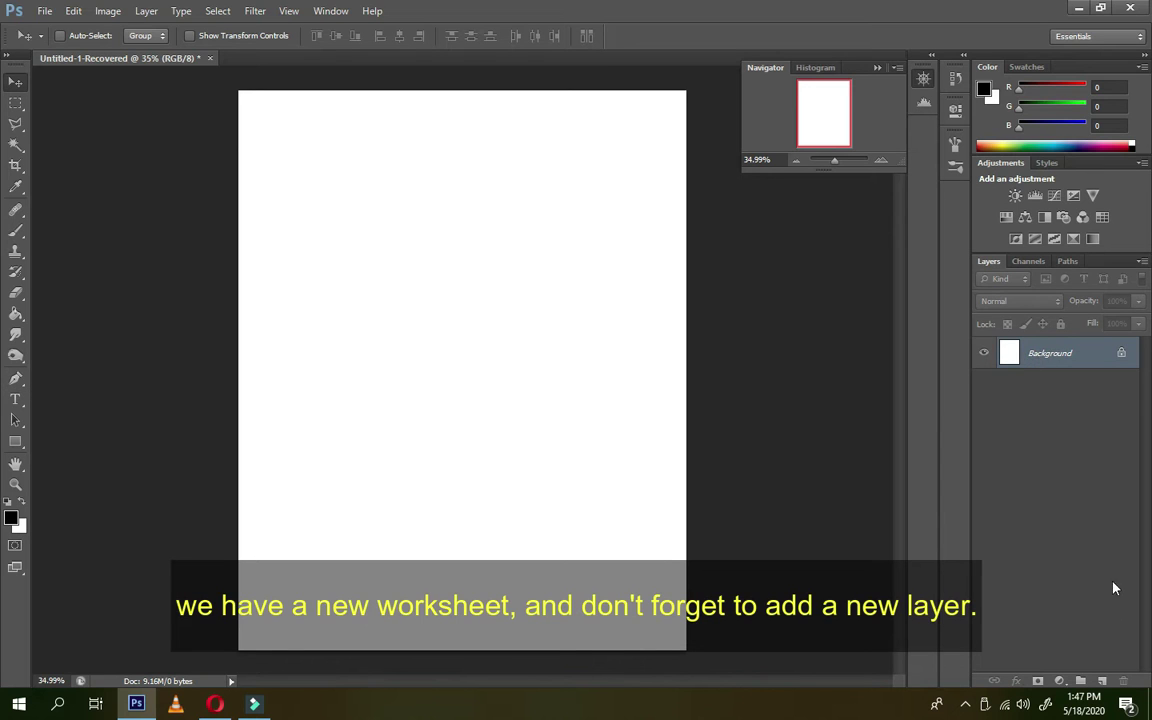
Add Layer 1 above the background and set up a 6 px, 100% hardness round brush.
{"action": "left_click", "coordinate": [1102, 681]}
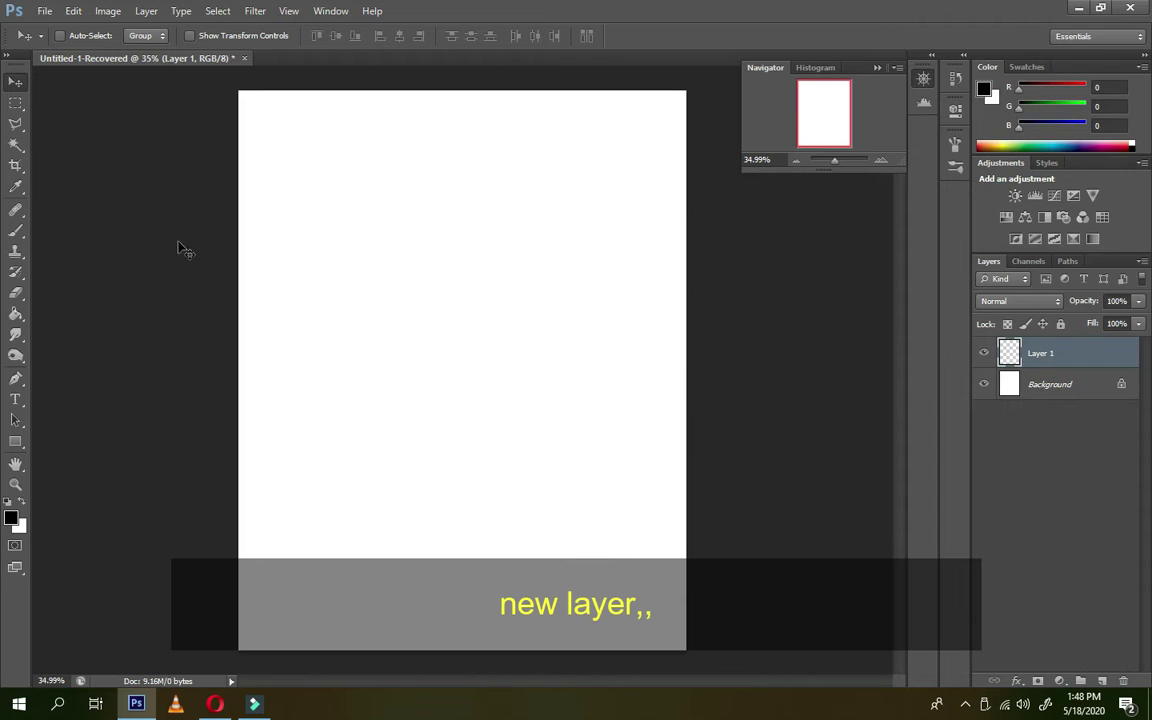
{"action": "left_click", "coordinate": [15, 230]}
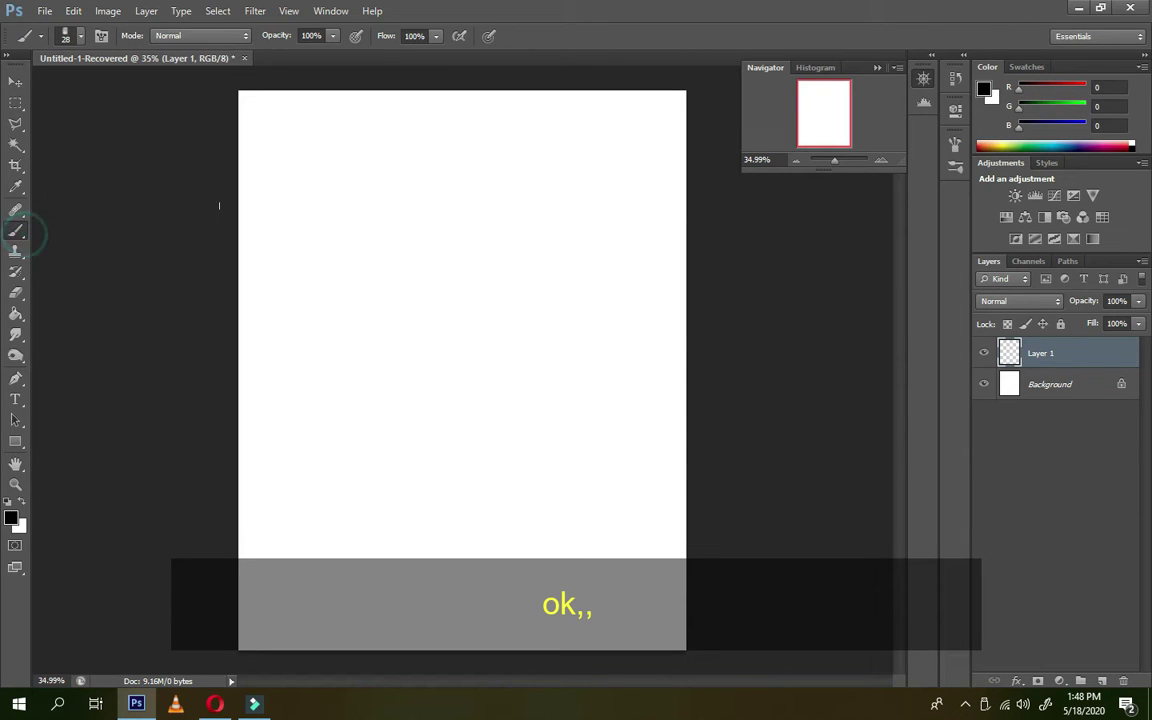
{"action": "right_click", "coordinate": [356, 222]}
{"action": "left_click_drag", "start_coordinate": [531, 408], "coordinate": [533, 325]}
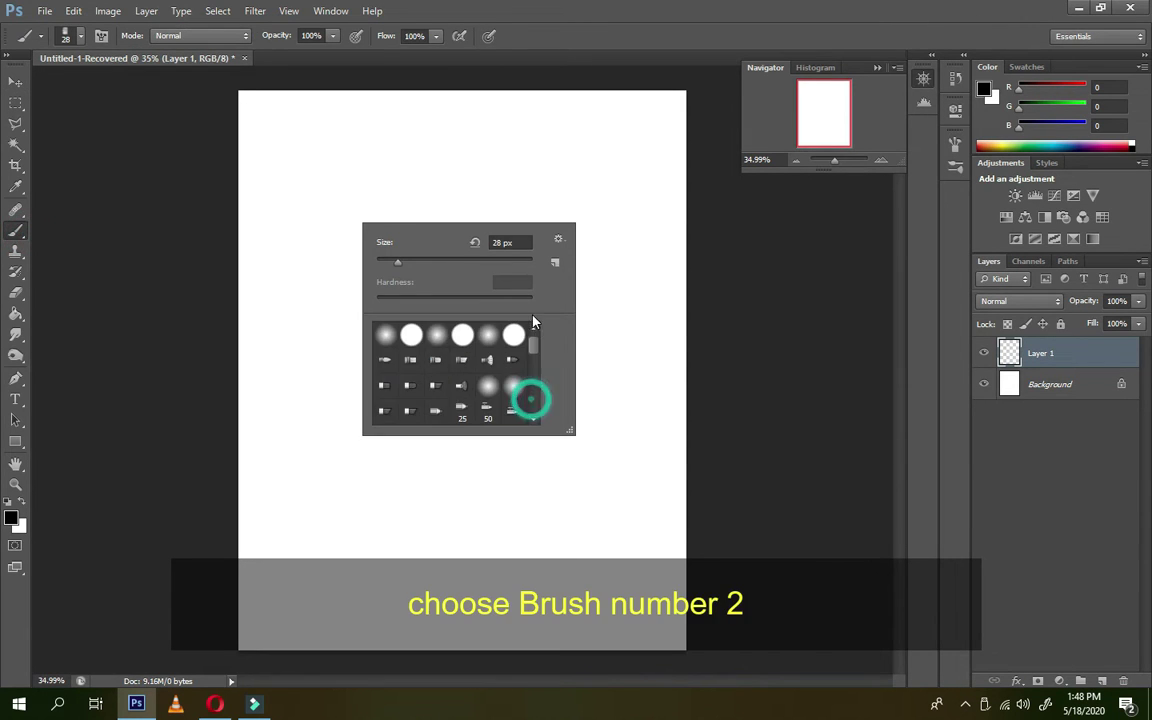
{"action": "left_click", "coordinate": [411, 335]}
{"action": "left_click", "coordinate": [389, 262]}
{"action": "left_click_drag", "start_coordinate": [387, 265], "coordinate": [384, 267]}
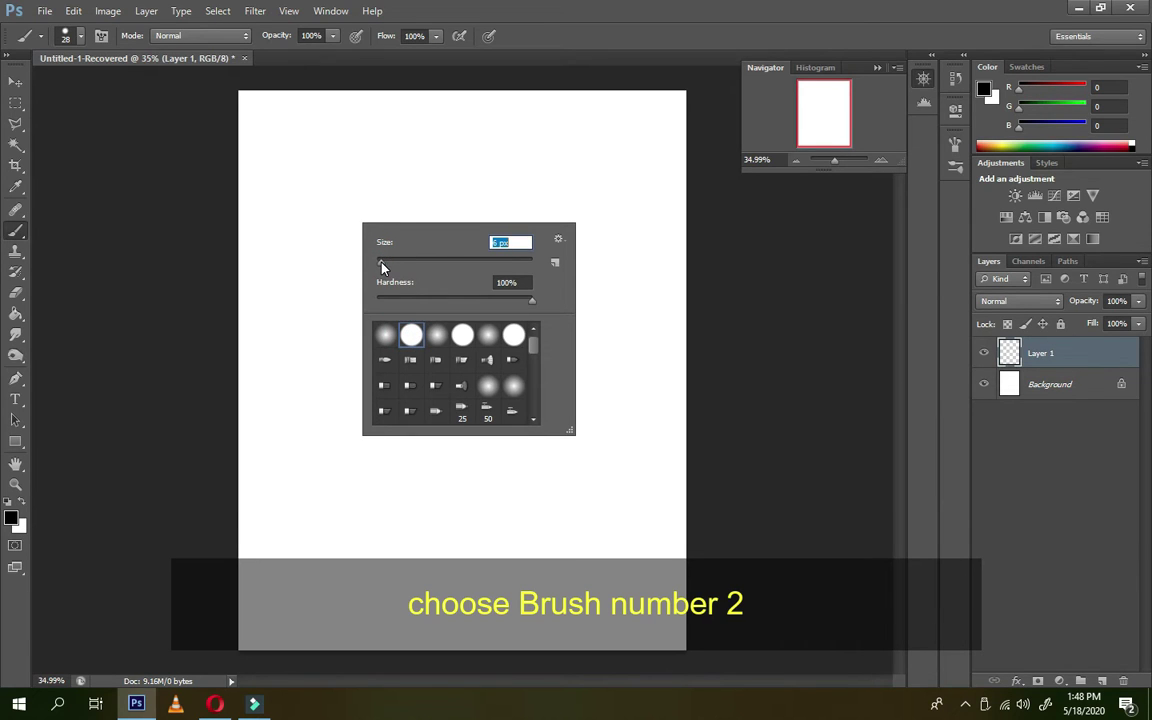
Select the standard Pen Tool for drawing paths.
{"action": "left_click", "coordinate": [16, 380]}
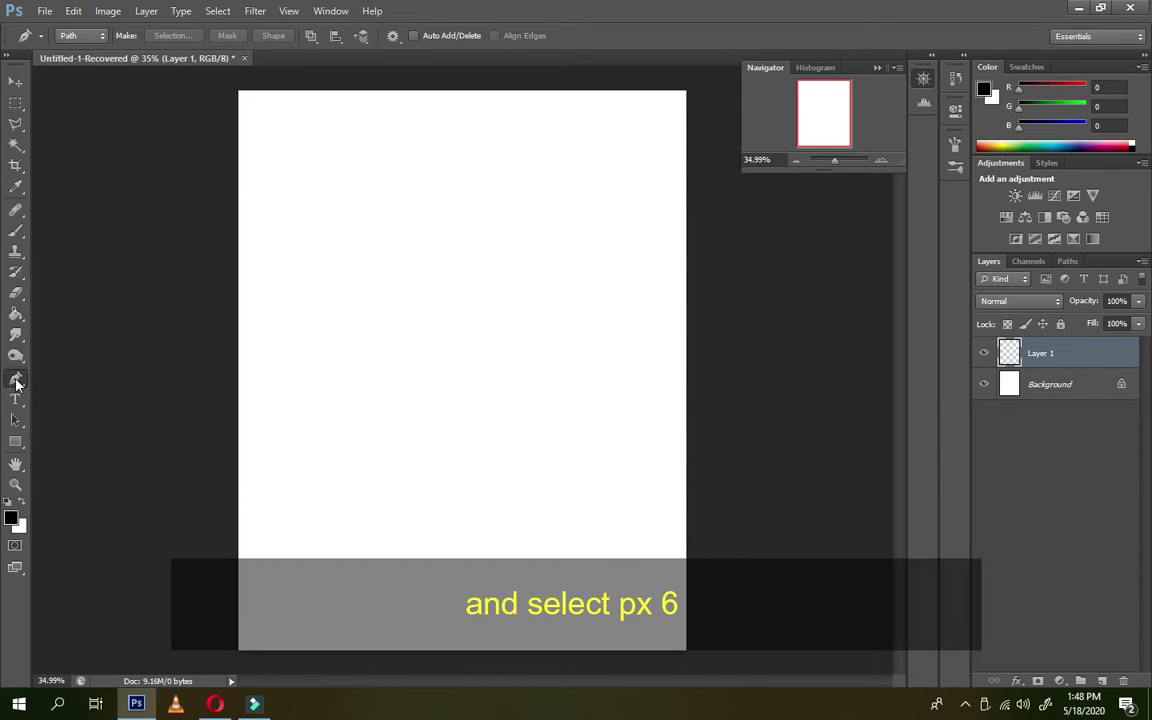
{"action": "right_click", "coordinate": [16, 383]}
{"action": "left_click", "coordinate": [98, 378]}
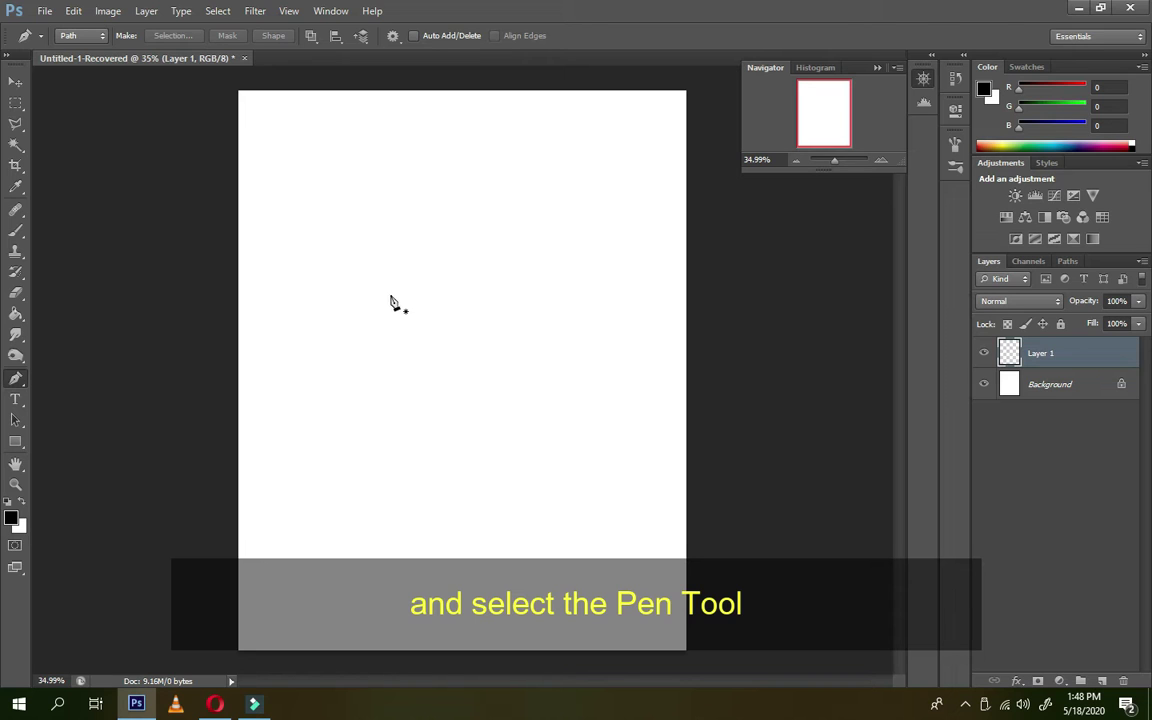
Draw a looping pen path across the upper middle of the page.
{"action": "left_click", "coordinate": [318, 310]}
{"action": "mouse_move", "coordinate": [456, 289]}
{"action": "left_mouse_down"}
{"action": "mouse_move", "coordinate": [505, 238]}
{"action": "mouse_move", "coordinate": [548, 220]}
{"action": "left_mouse_up"}
{"action": "mouse_move", "coordinate": [602, 295]}
{"action": "left_mouse_down"}
{"action": "mouse_move", "coordinate": [531, 320]}
{"action": "mouse_move", "coordinate": [528, 308]}
{"action": "left_mouse_up"}
{"action": "left_click_drag", "start_coordinate": [432, 276], "coordinate": [381, 254]}
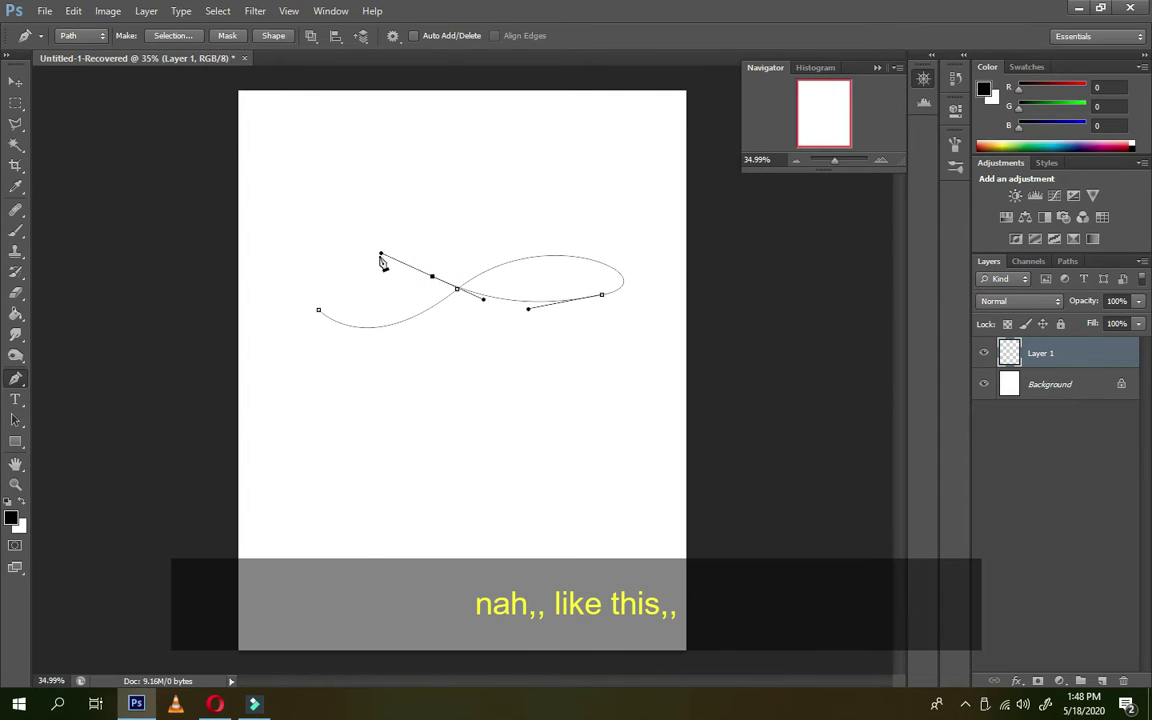
Stroke the looping path in black with the Brush.
{"action": "right_click", "coordinate": [381, 257]}
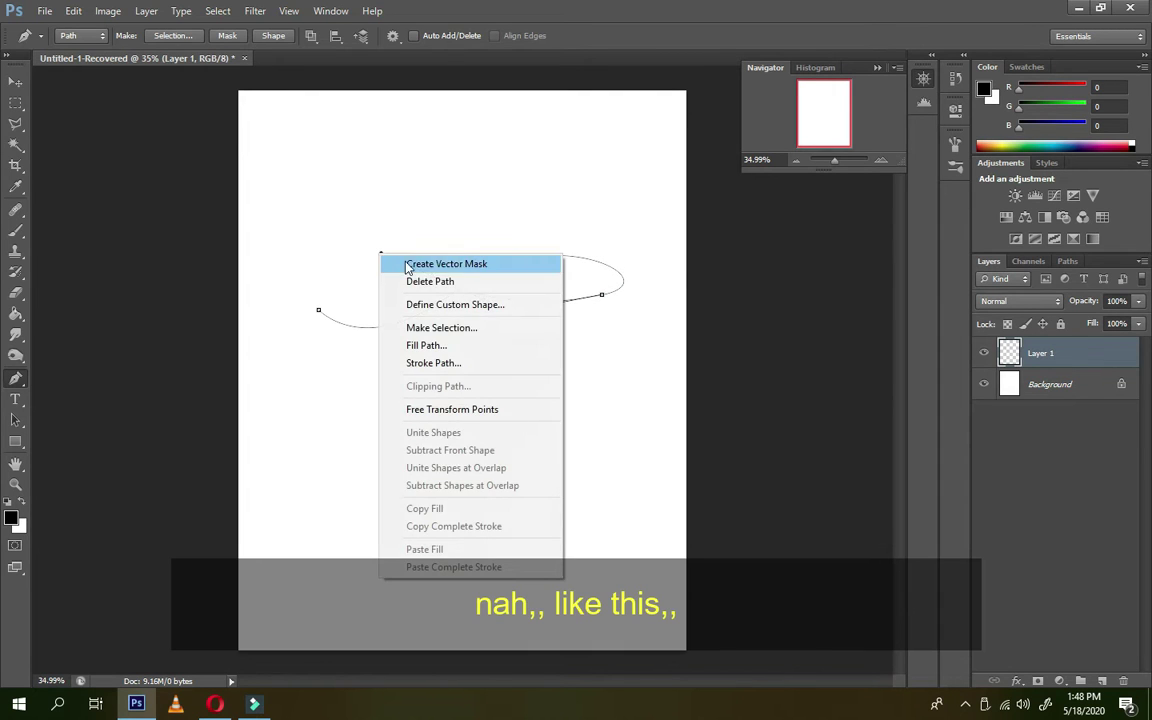
{"action": "left_click", "coordinate": [454, 364]}
{"action": "left_click", "coordinate": [604, 240]}
{"action": "left_click", "coordinate": [581, 275]}
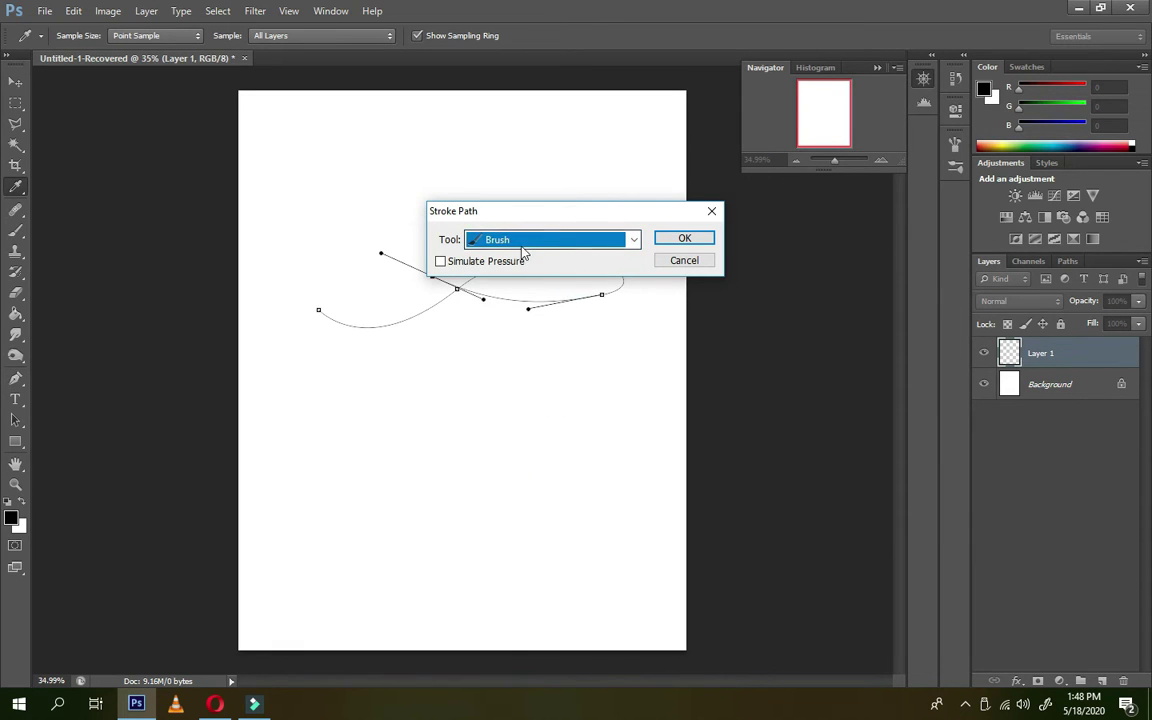
{"action": "left_click", "coordinate": [690, 243]}
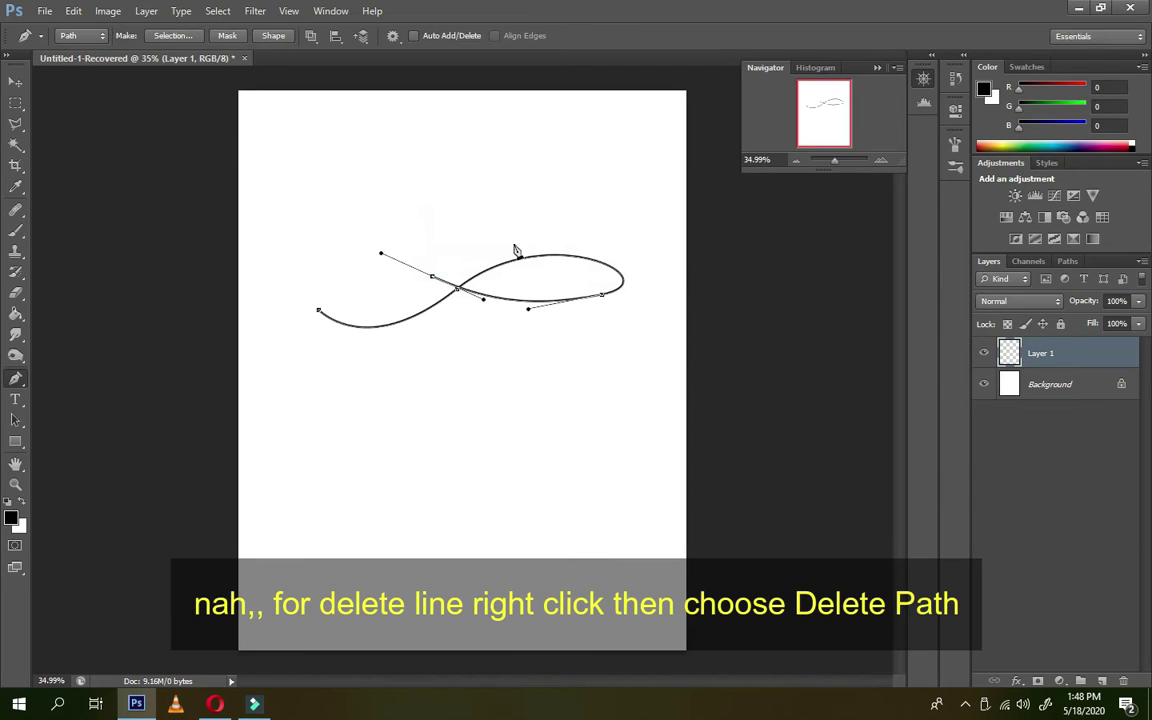
Delete the guide path, keeping the stroked line, and zoom in on the curve.
{"action": "right_click", "coordinate": [385, 231]}
{"action": "left_click", "coordinate": [470, 283]}
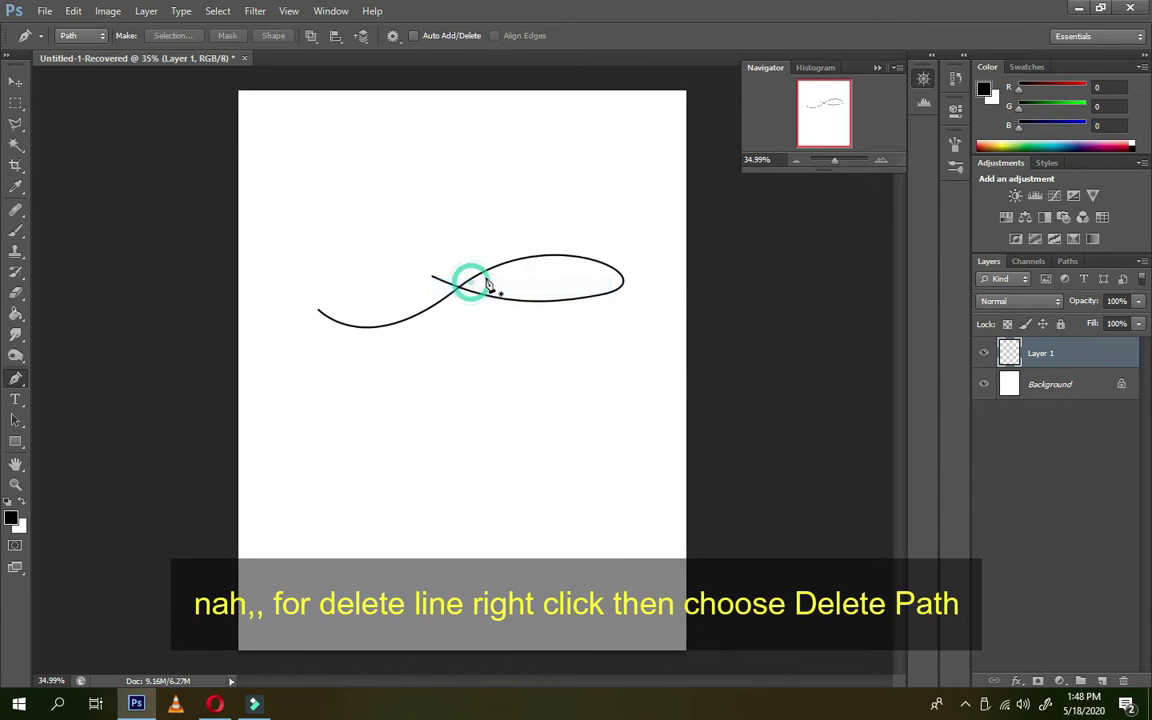
{"action": "key", "text": "v"}
{"action": "left_click_drag", "start_coordinate": [834, 160], "coordinate": [837, 160]}
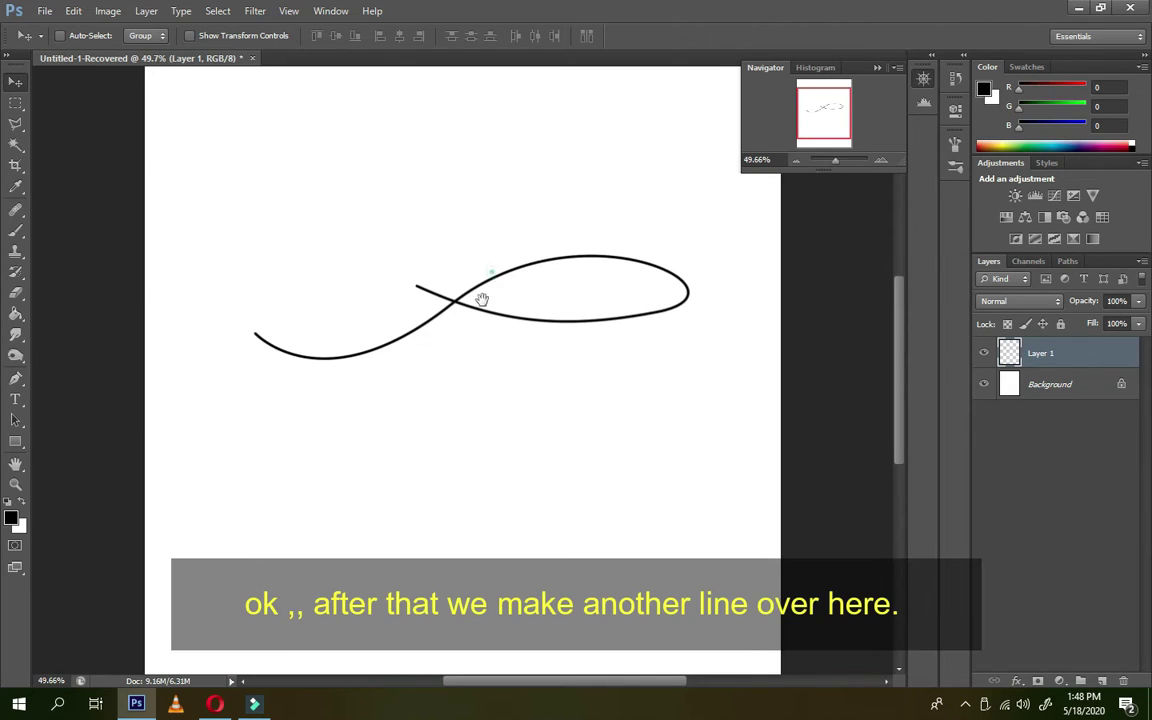
Draw a pen path arching from the loop's left end over to its right side.
{"action": "left_click_drag", "start_coordinate": [481, 298], "coordinate": [476, 311]}
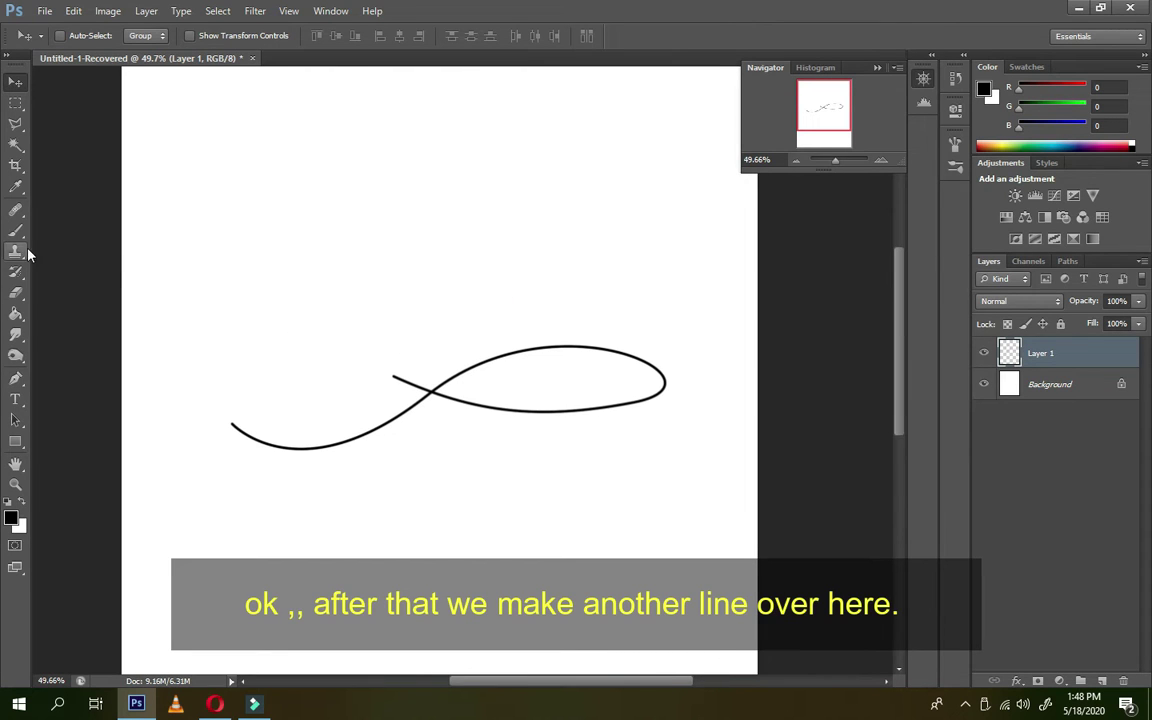
{"action": "left_click", "coordinate": [20, 379]}
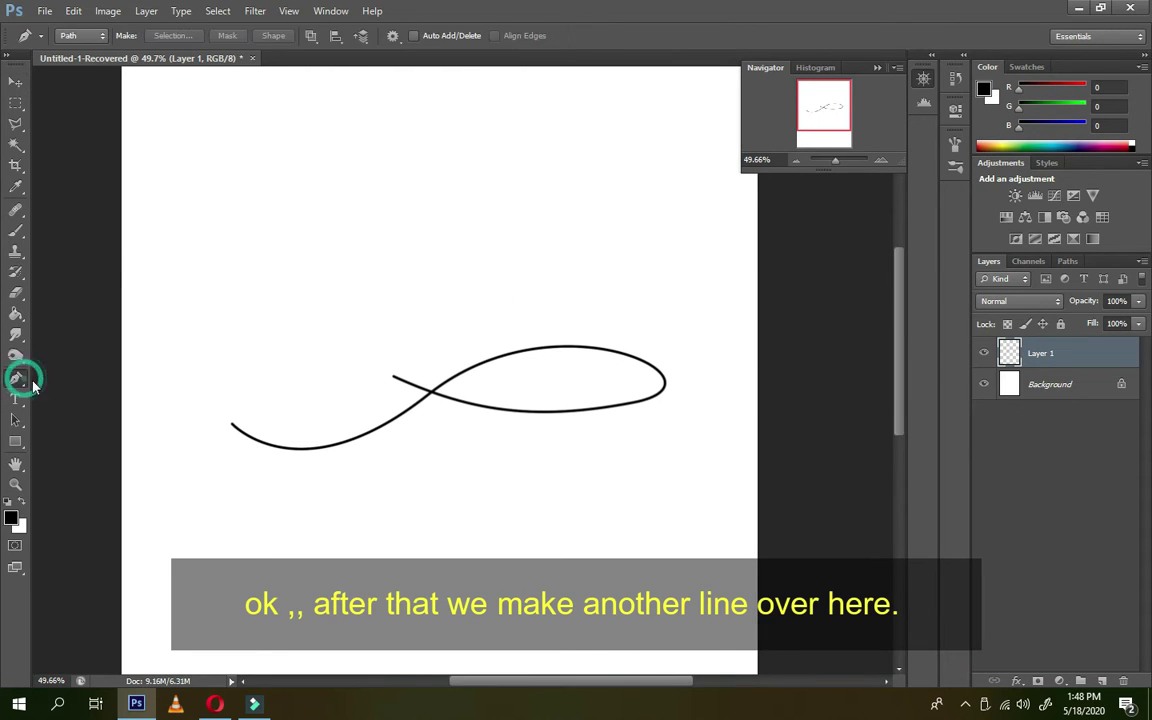
{"action": "left_click", "coordinate": [287, 449]}
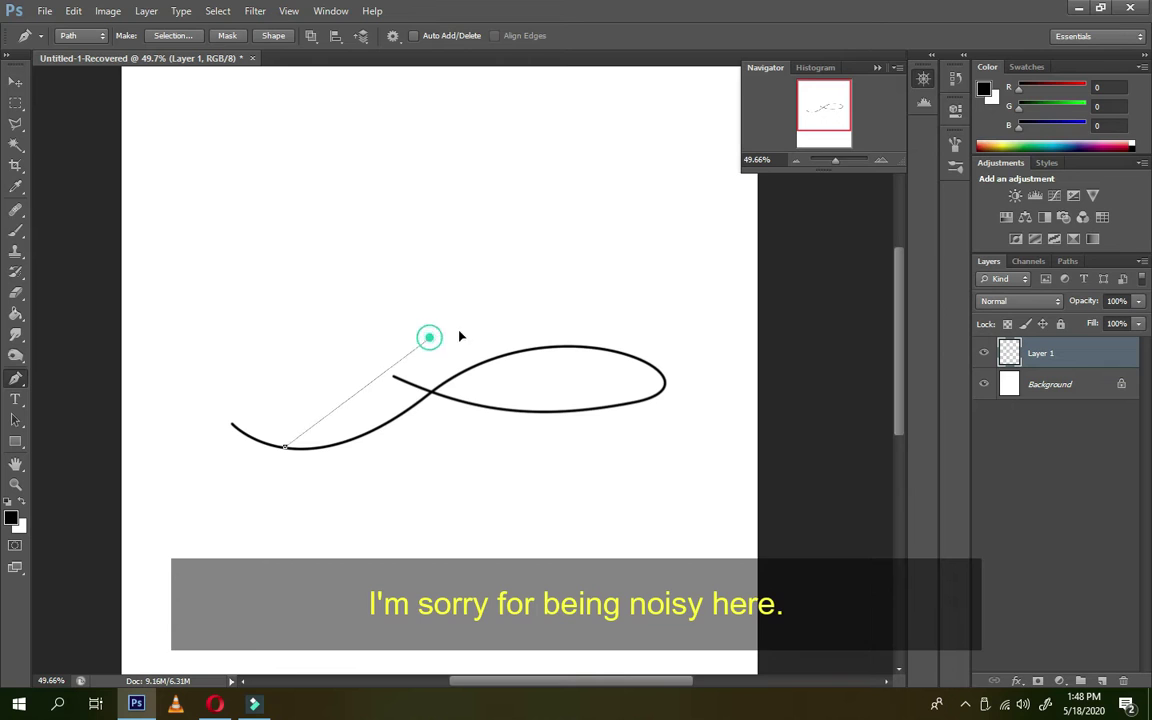
{"action": "left_click_drag", "start_coordinate": [429, 338], "coordinate": [512, 331]}
{"action": "left_click_drag", "start_coordinate": [430, 339], "coordinate": [452, 335]}
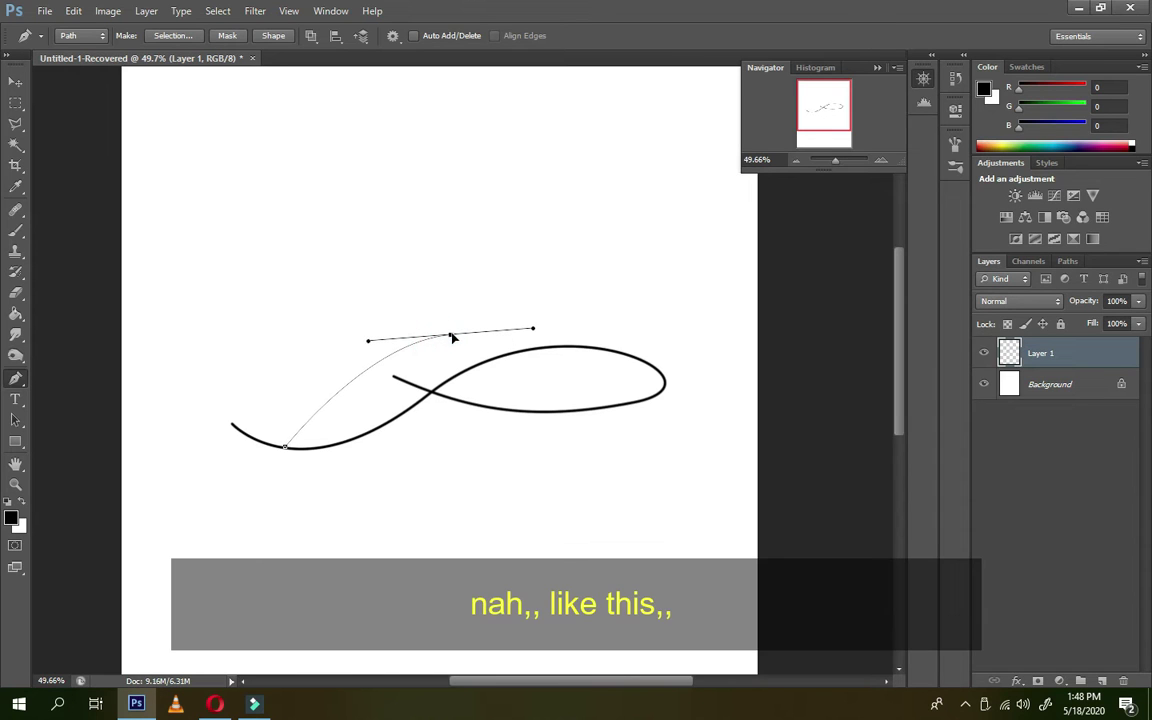
{"action": "left_click_drag", "start_coordinate": [600, 347], "coordinate": [622, 358]}
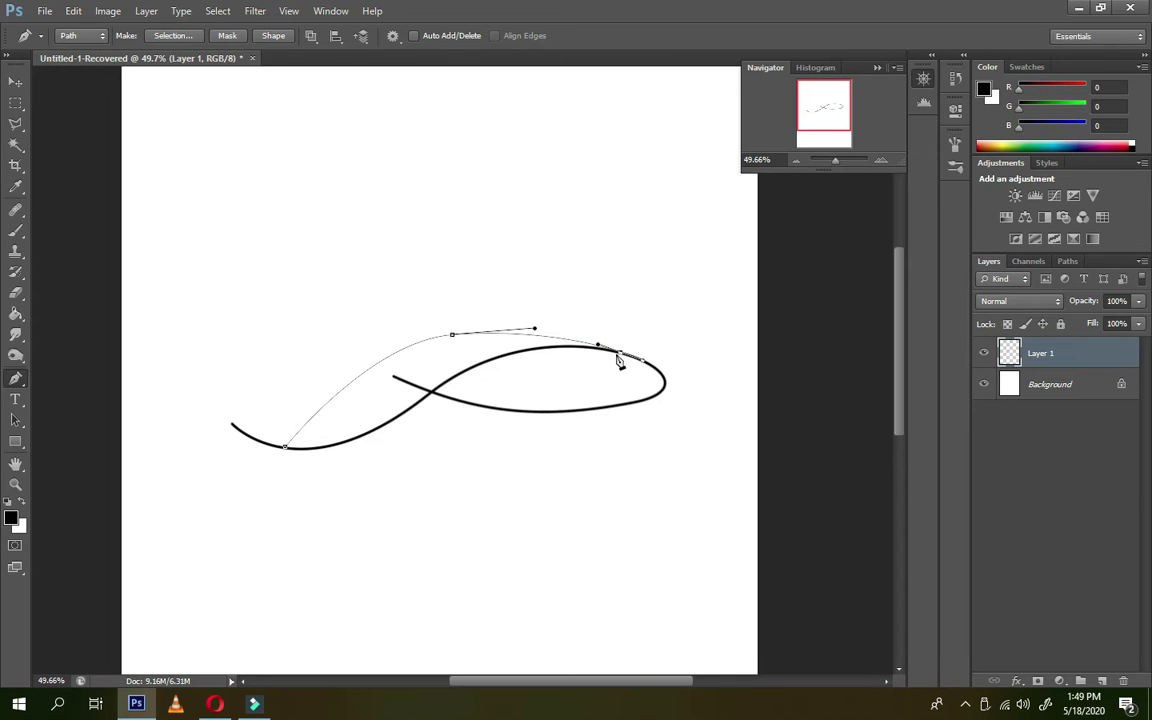
Stroke the arching brim path with the Brush, then delete the path.
{"action": "right_click", "coordinate": [628, 356]}
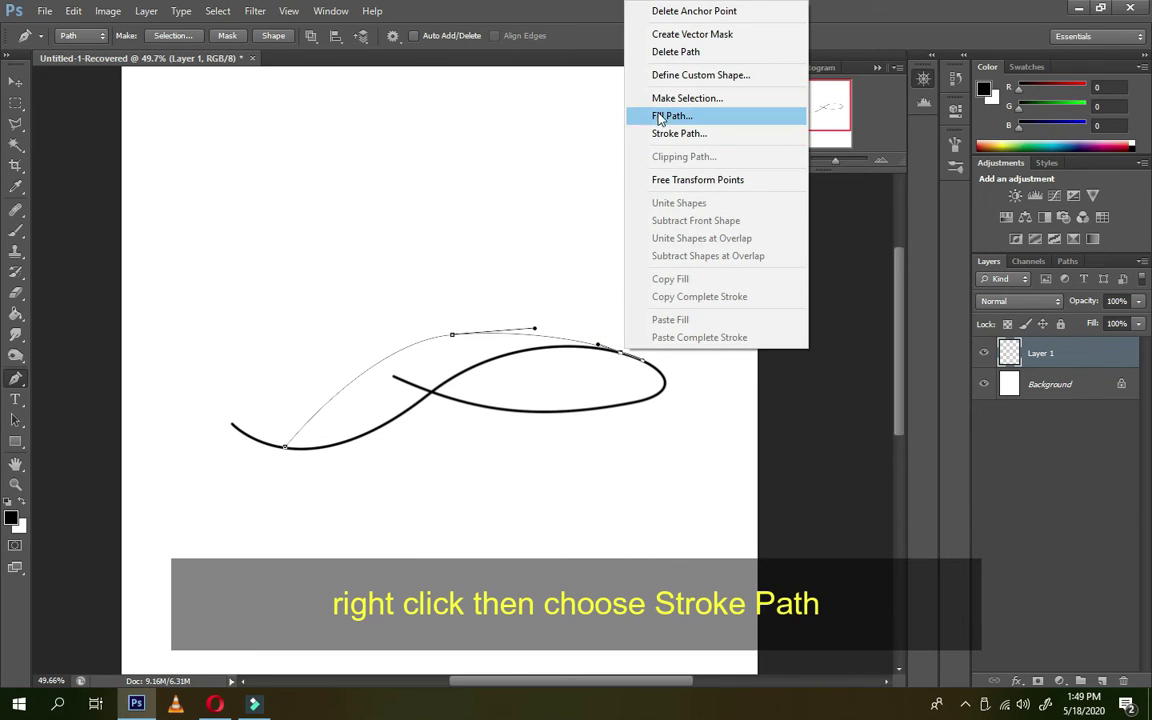
{"action": "left_click", "coordinate": [650, 129]}
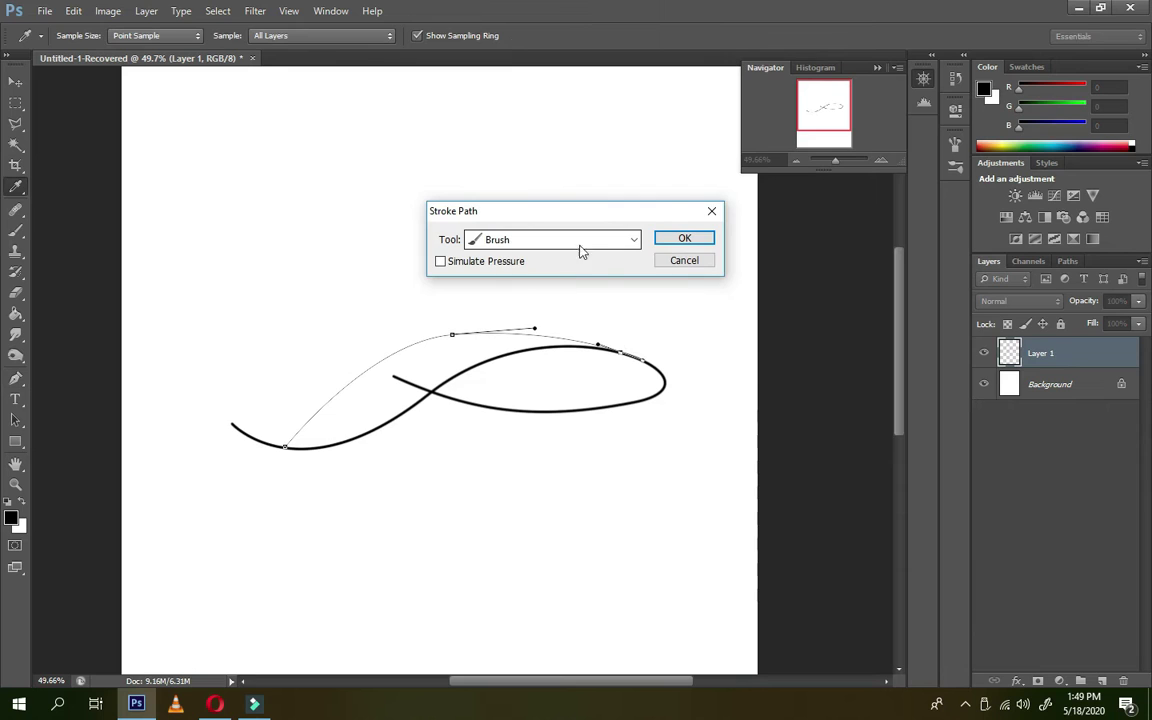
{"action": "left_click", "coordinate": [683, 238]}
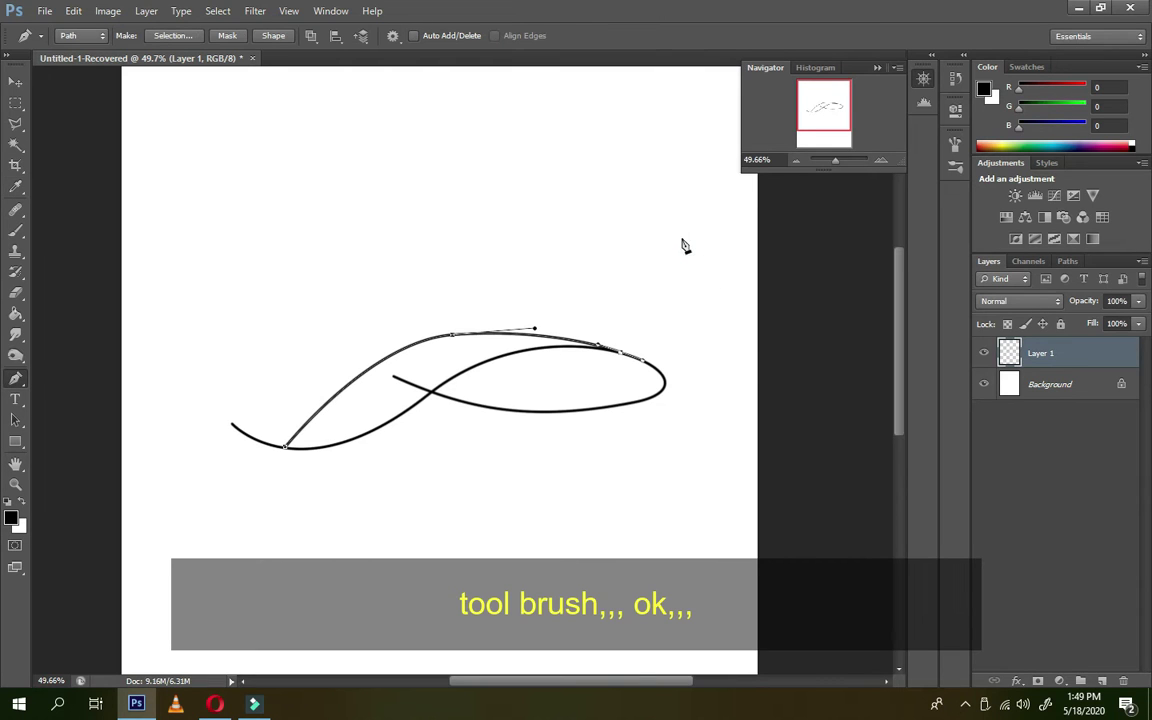
{"action": "right_click", "coordinate": [462, 338]}
{"action": "left_click", "coordinate": [505, 388]}
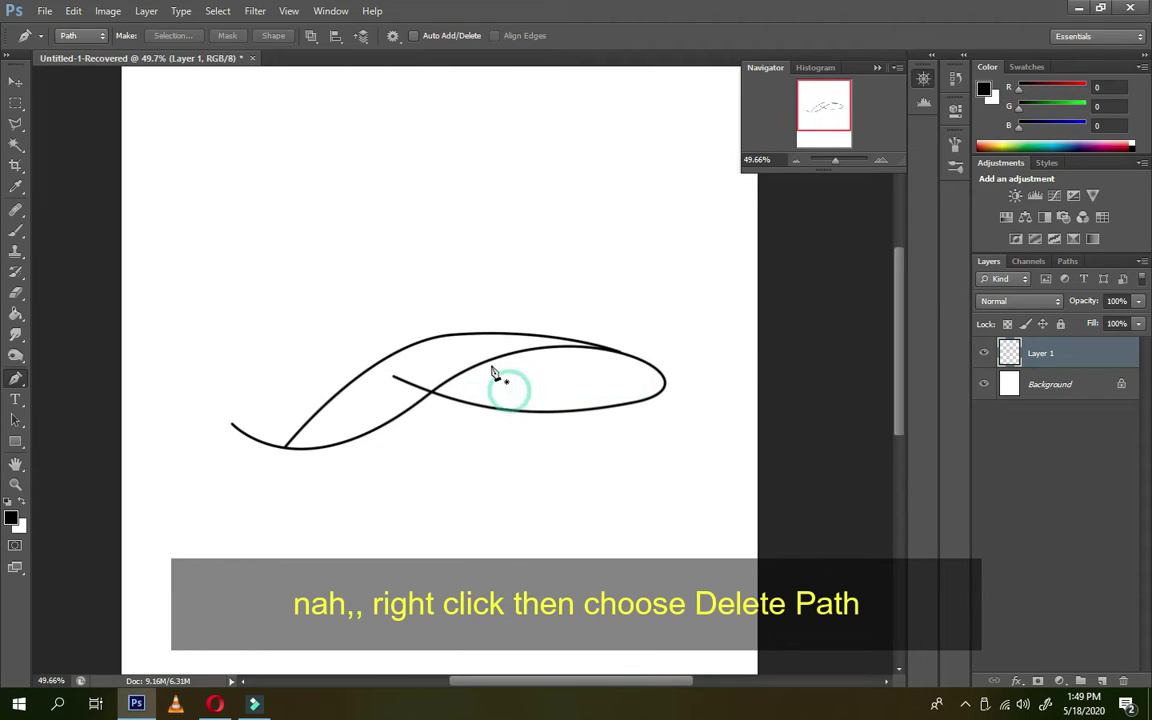
{"action": "left_click_drag", "start_coordinate": [368, 289], "coordinate": [419, 347]}
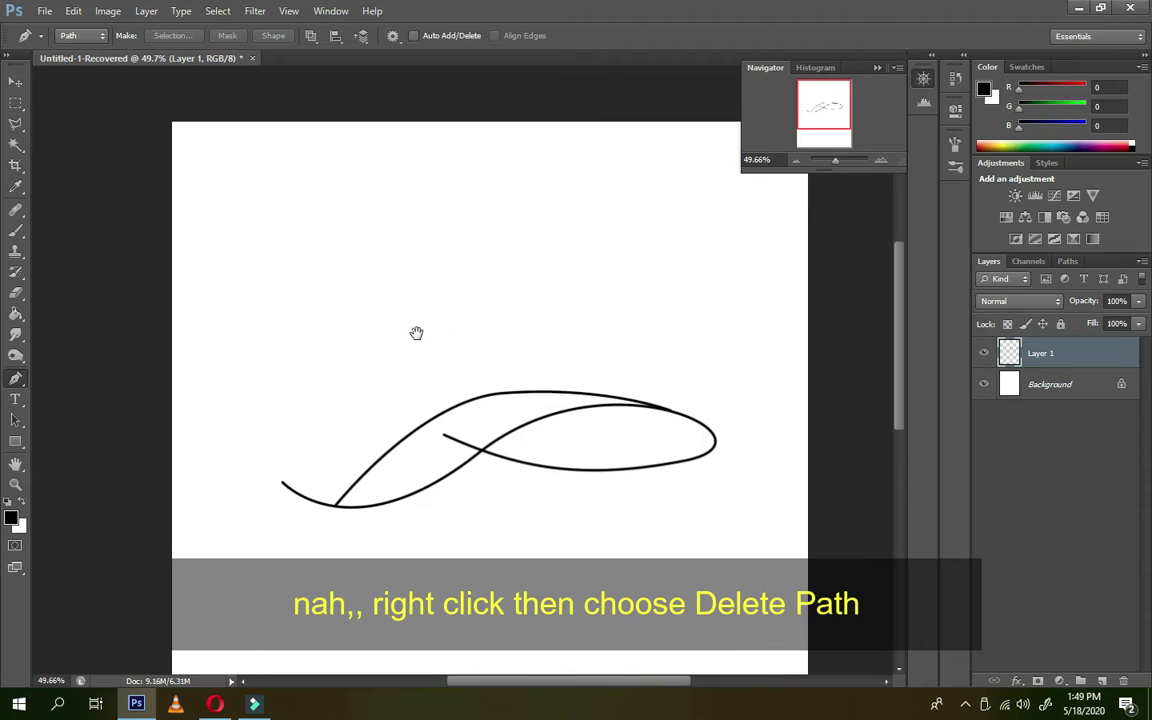
Draw and brush-stroke a tall back-edge curve rising from the brim's left end, then delete its path.
{"action": "left_click", "coordinate": [283, 485]}
{"action": "left_click_drag", "start_coordinate": [328, 290], "coordinate": [403, 254]}
{"action": "left_click_drag", "start_coordinate": [328, 293], "coordinate": [322, 283]}
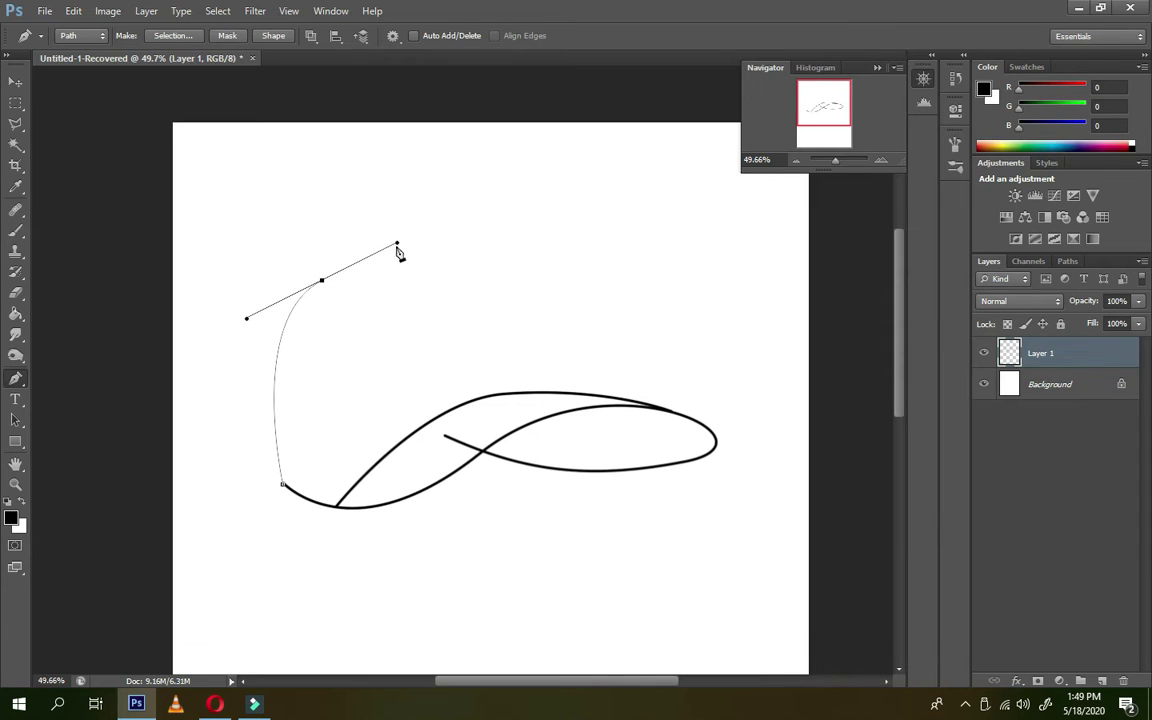
{"action": "right_click", "coordinate": [328, 270]}
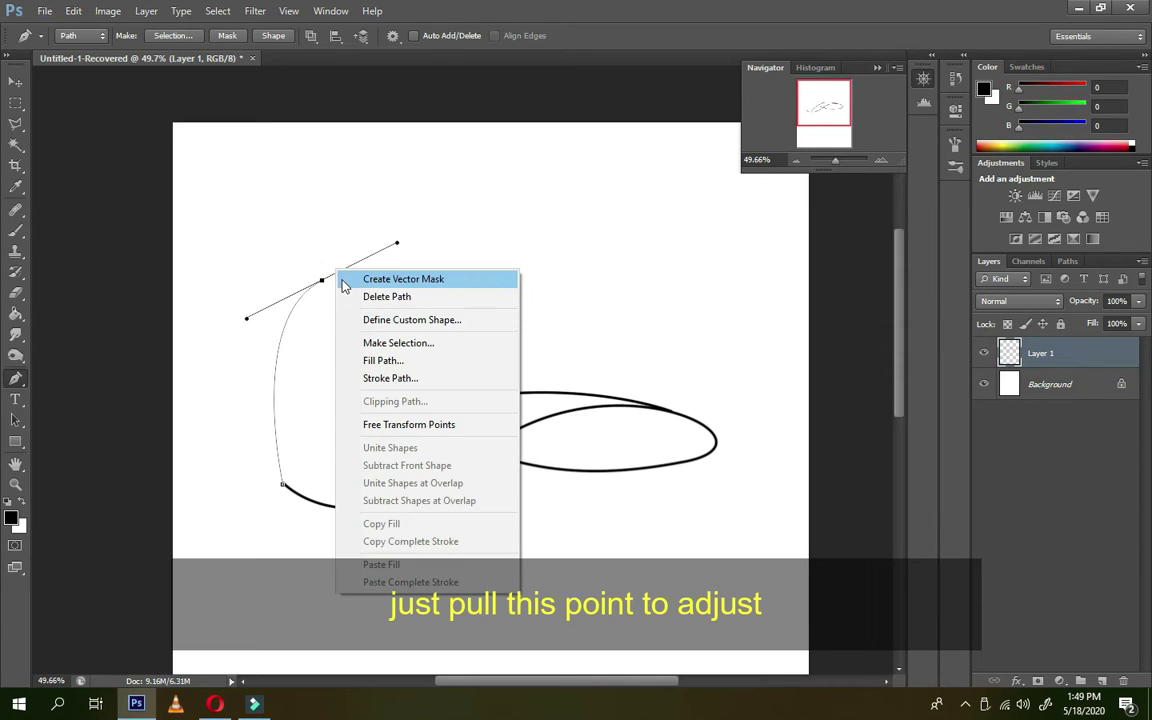
{"action": "left_click", "coordinate": [397, 376]}
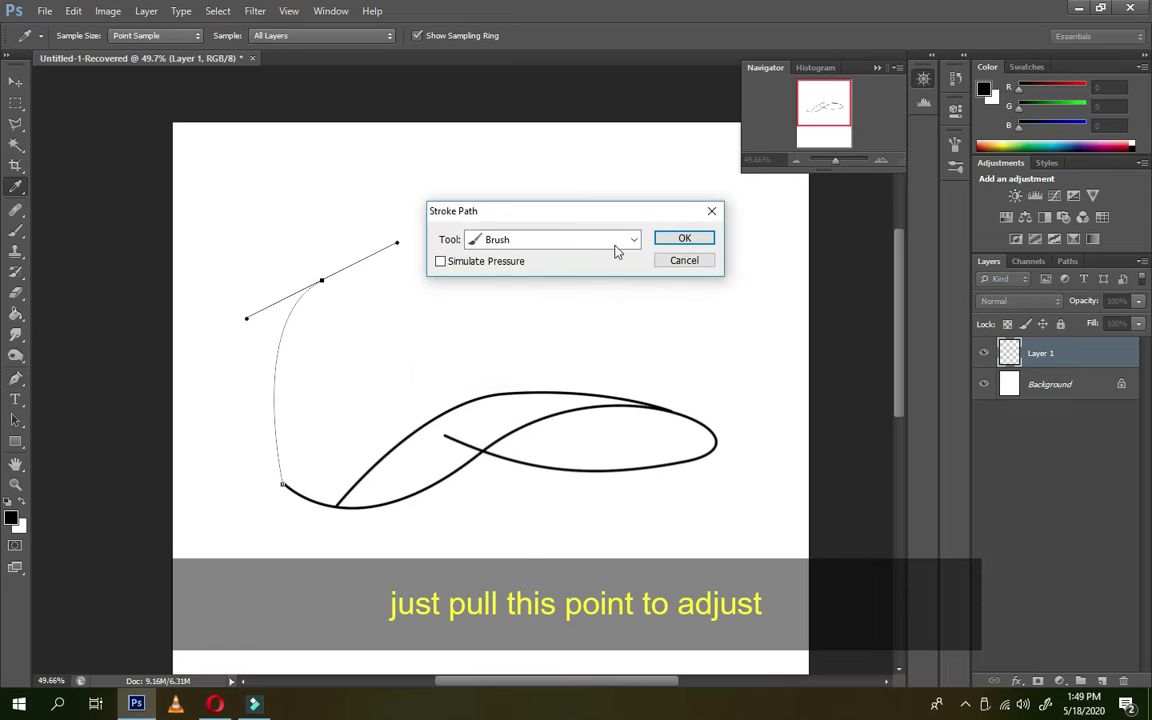
{"action": "left_click", "coordinate": [680, 237]}
{"action": "right_click", "coordinate": [322, 225]}
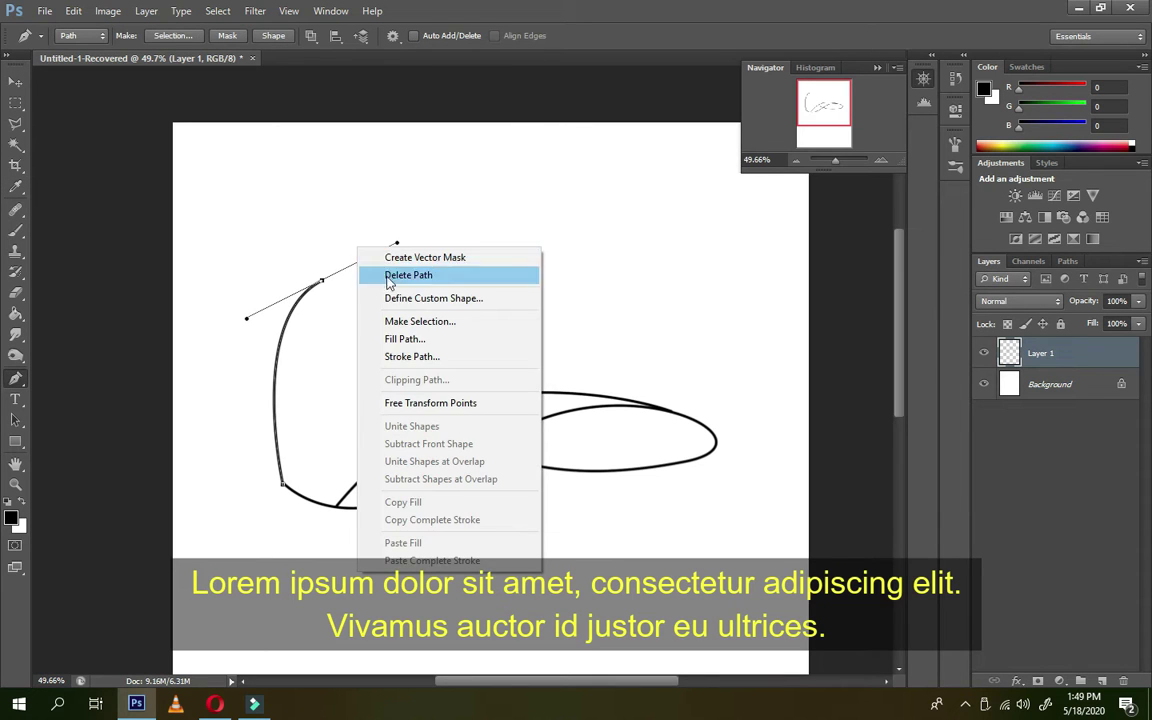
{"action": "left_click", "coordinate": [400, 255]}
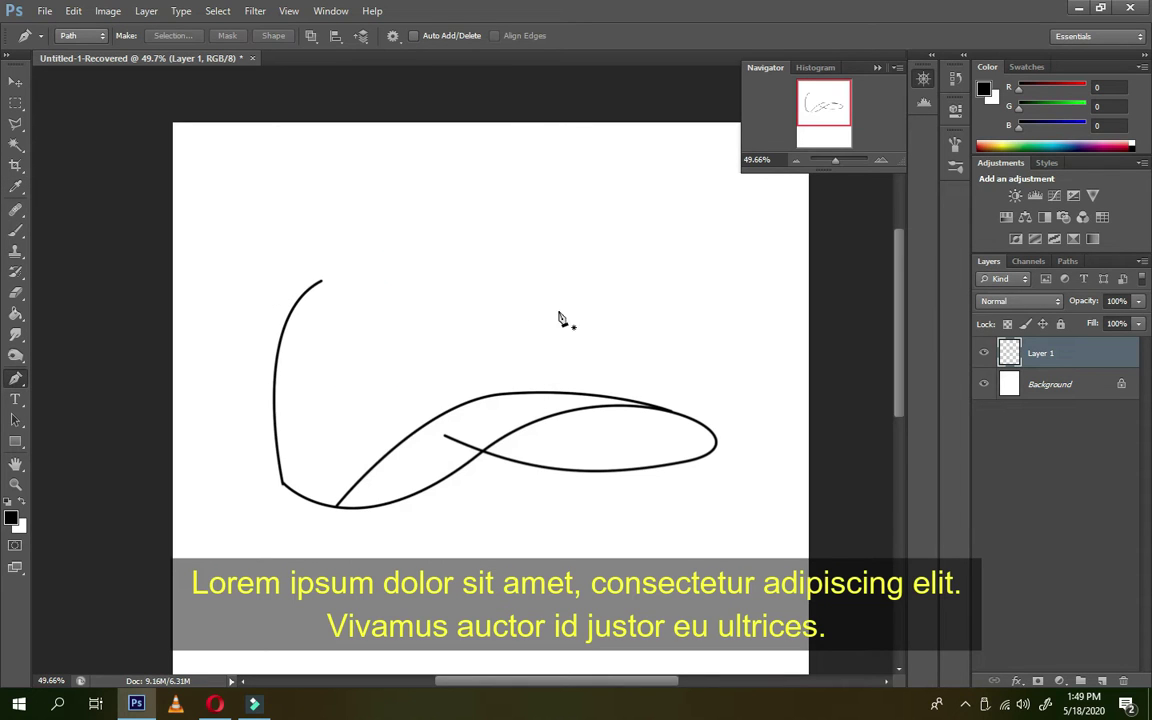
Trace a dome-shaped crown seam path from the brim's top edge down to its left end.
{"action": "left_click", "coordinate": [562, 392]}
{"action": "mouse_move", "coordinate": [494, 273]}
{"action": "left_mouse_down"}
{"action": "mouse_move", "coordinate": [401, 245]}
{"action": "mouse_move", "coordinate": [383, 265]}
{"action": "left_mouse_up"}
{"action": "left_click_drag", "start_coordinate": [342, 417], "coordinate": [337, 476]}
{"action": "left_click", "coordinate": [340, 498]}
{"action": "right_click", "coordinate": [536, 232]}
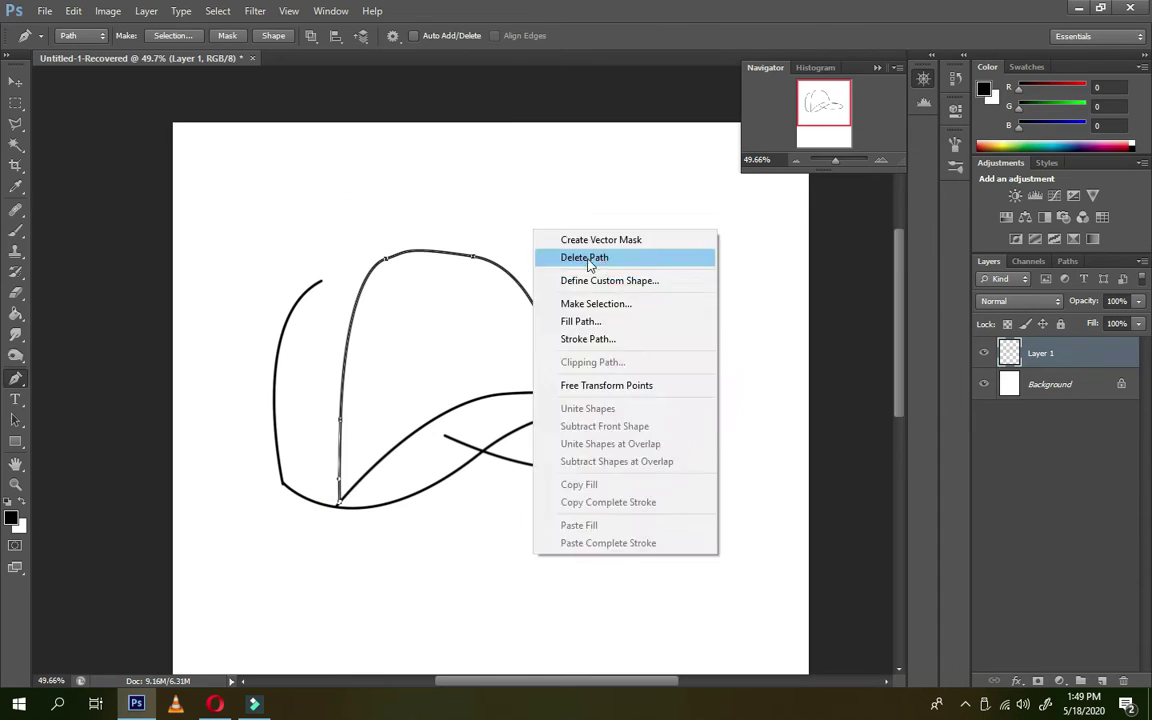
Stroke the crown path, then erase the stray line inside the brim with a 46 px eraser.
{"action": "left_click", "coordinate": [673, 231]}
{"action": "key", "text": "e"}
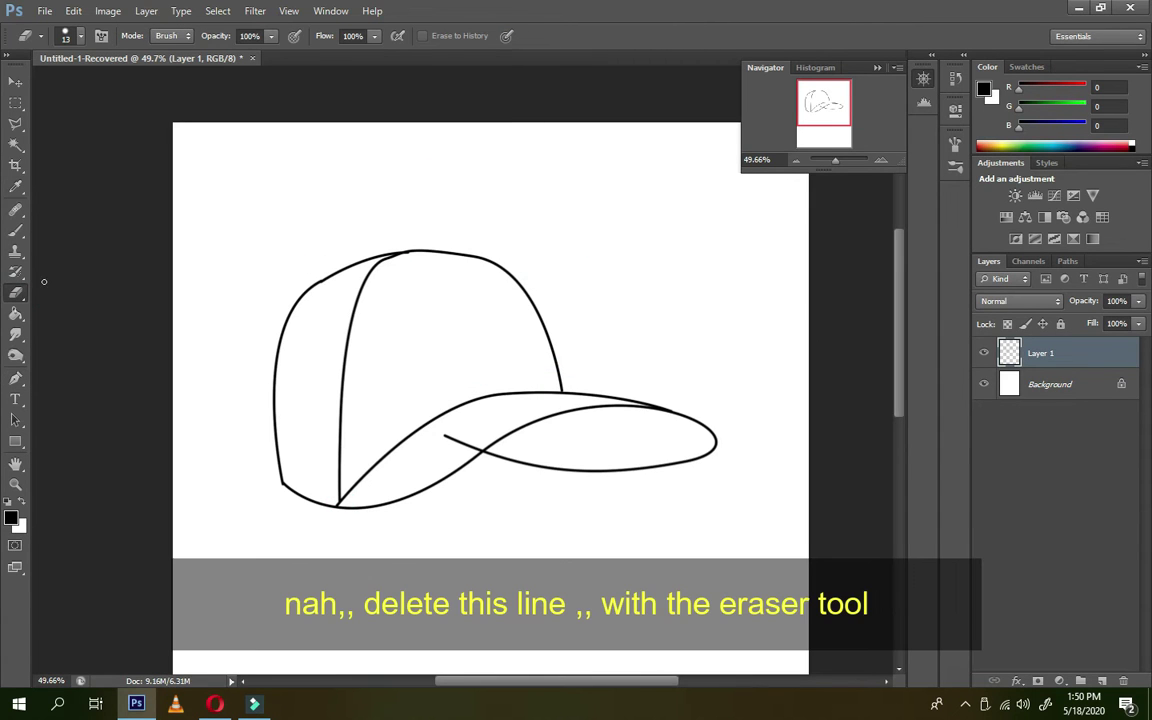
{"action": "right_click", "coordinate": [486, 406]}
{"action": "left_click_drag", "start_coordinate": [527, 442], "coordinate": [548, 442]}
{"action": "key", "text": "Return"}
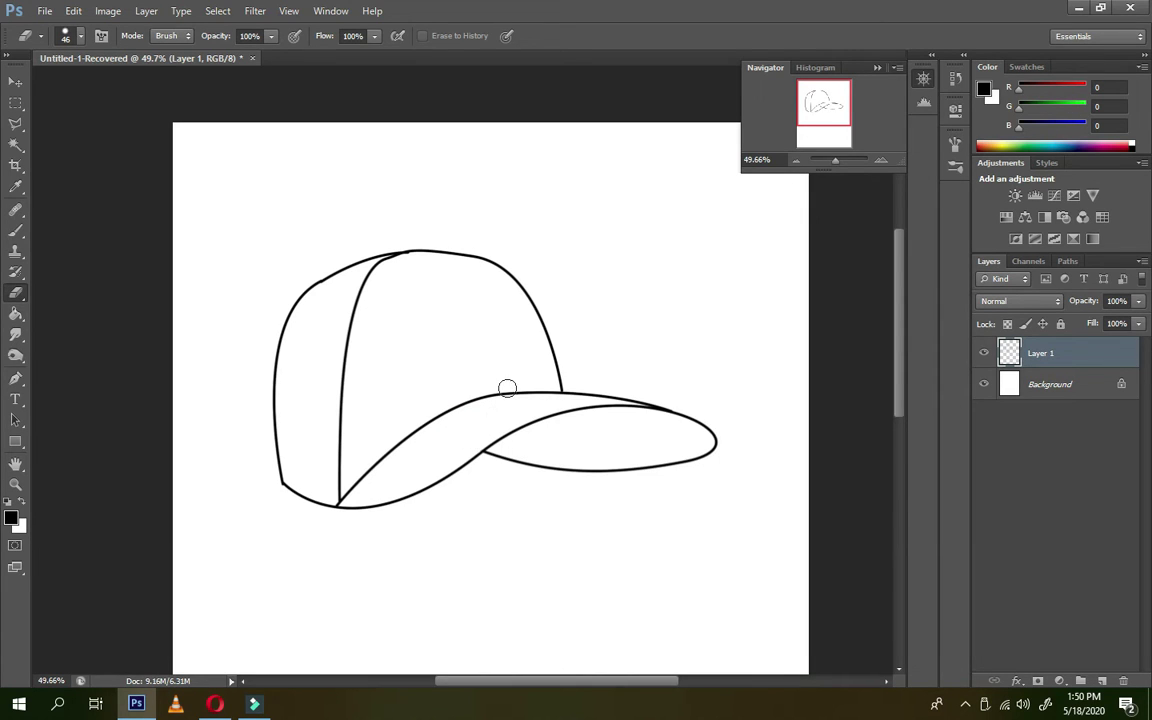
{"action": "left_click", "coordinate": [413, 262]}
{"action": "left_click_drag", "start_coordinate": [841, 160], "coordinate": [835, 160]}
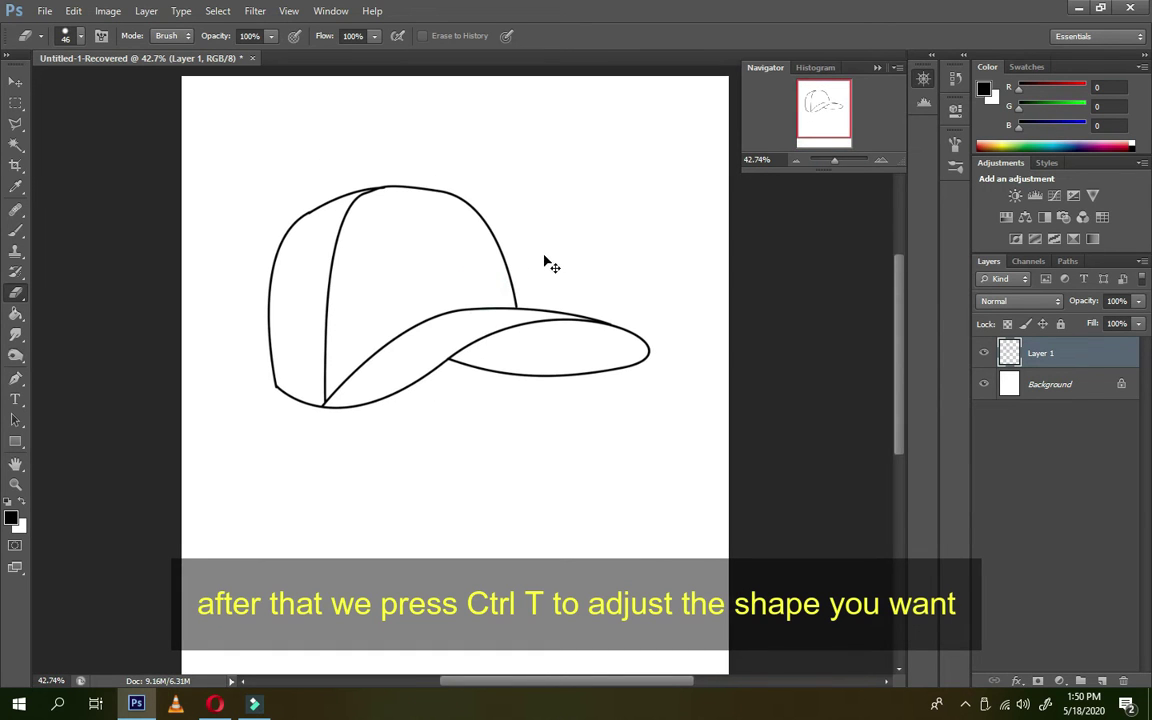
Scale the cap drawing down to about 77% and move it right and down.
{"action": "key", "text": "ctrl+t"}
{"action": "left_click_drag", "start_coordinate": [650, 185], "coordinate": [566, 234]}
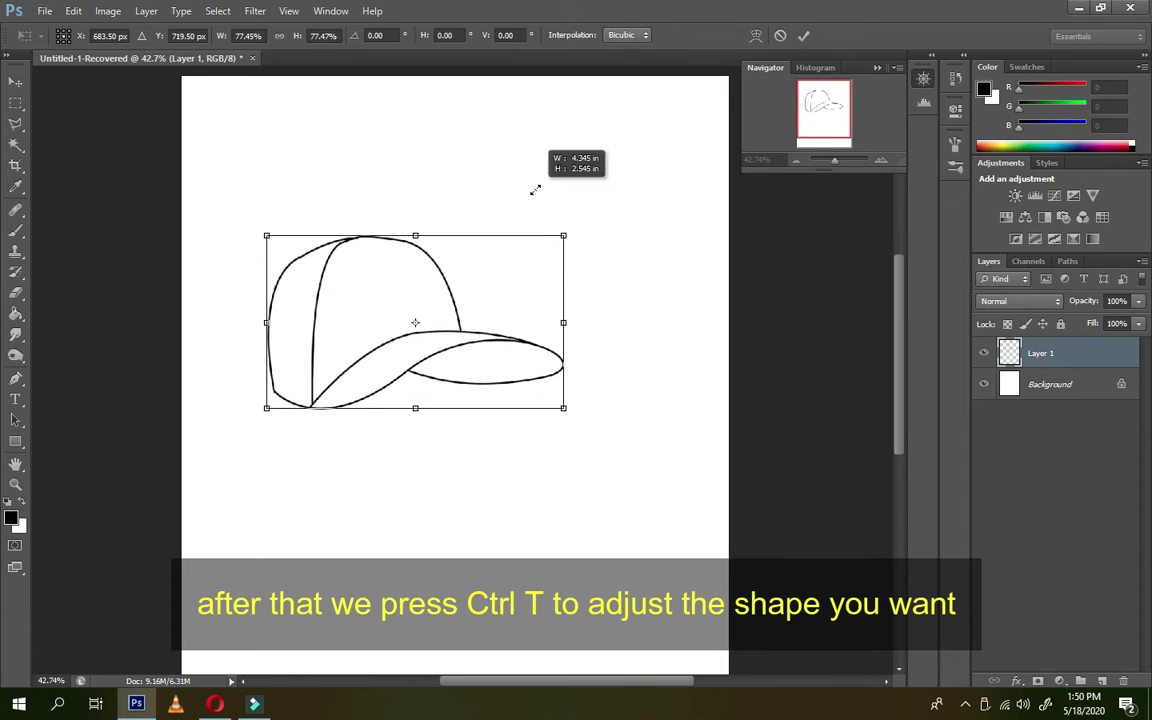
{"action": "left_click_drag", "start_coordinate": [442, 249], "coordinate": [499, 260]}
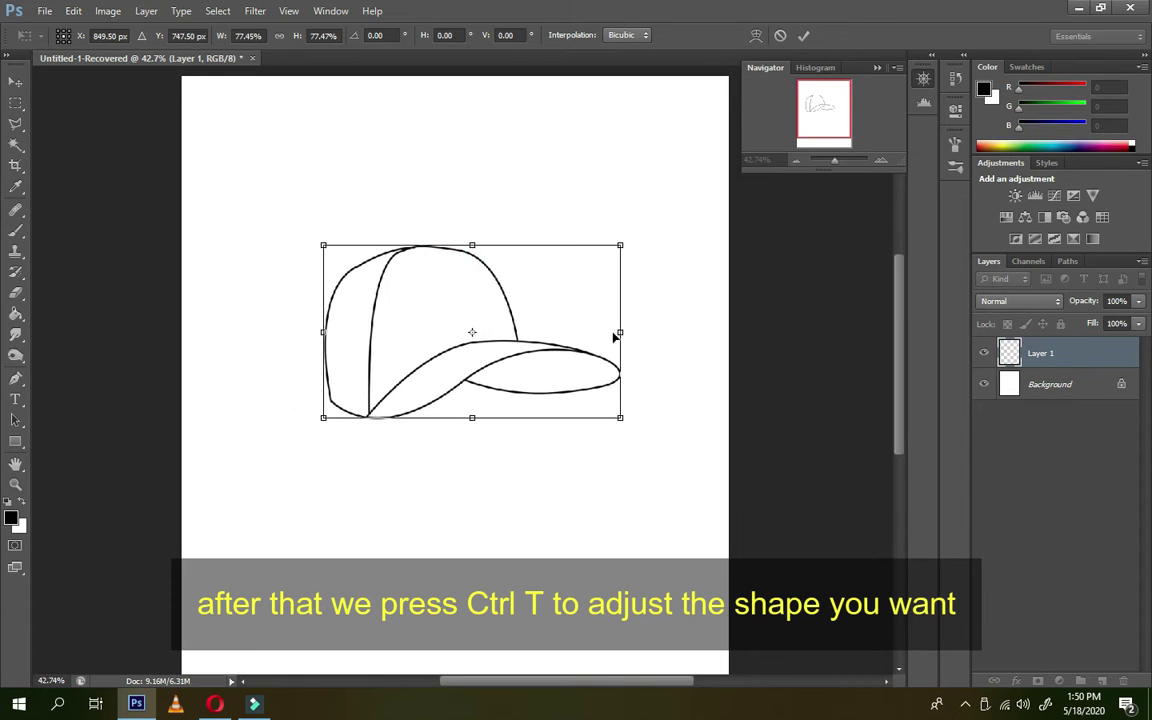
Warp the cap's left side and brim tip inward for a rounder crown and shorter brim.
{"action": "left_click", "coordinate": [756, 35]}
{"action": "mouse_move", "coordinate": [376, 401]}
{"action": "left_mouse_down"}
{"action": "mouse_move", "coordinate": [404, 399]}
{"action": "mouse_move", "coordinate": [311, 398]}
{"action": "left_mouse_up"}
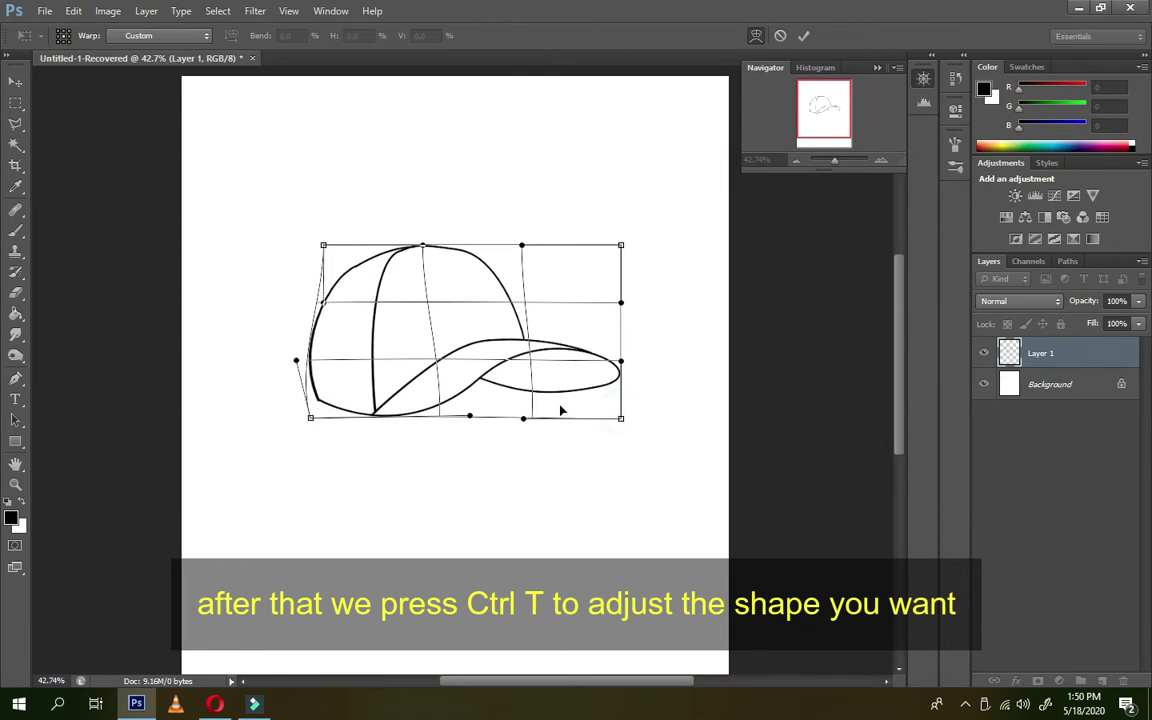
{"action": "mouse_move", "coordinate": [619, 420]}
{"action": "left_mouse_down"}
{"action": "mouse_move", "coordinate": [532, 410]}
{"action": "mouse_move", "coordinate": [517, 370]}
{"action": "left_mouse_up"}
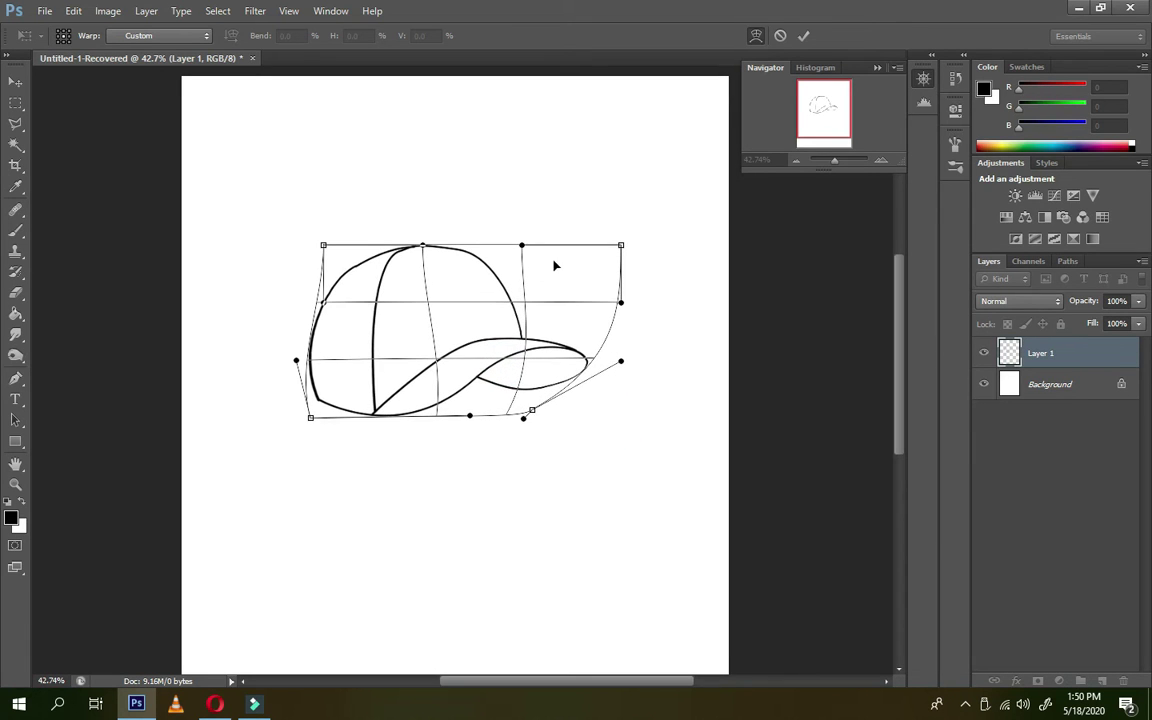
{"action": "key", "text": "e"}
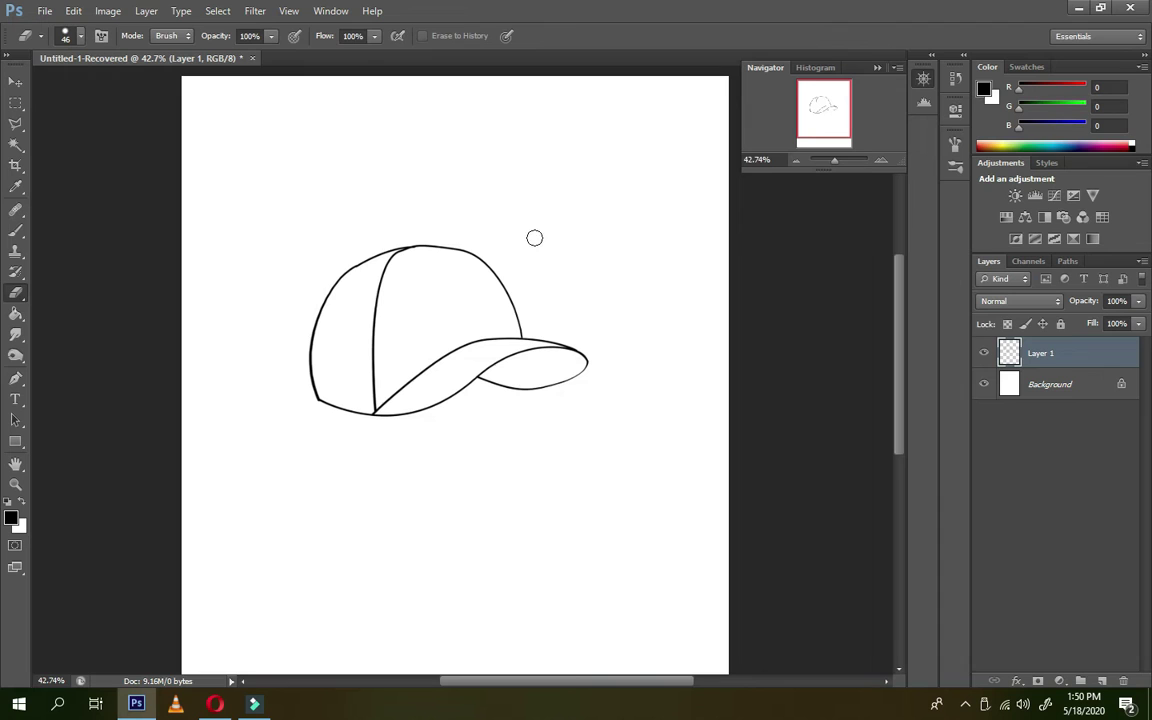
{"action": "left_click", "coordinate": [15, 81]}
Nudge the cap slightly right and add a new Layer 2 beneath Layer 1.
{"action": "left_click", "coordinate": [444, 279]}
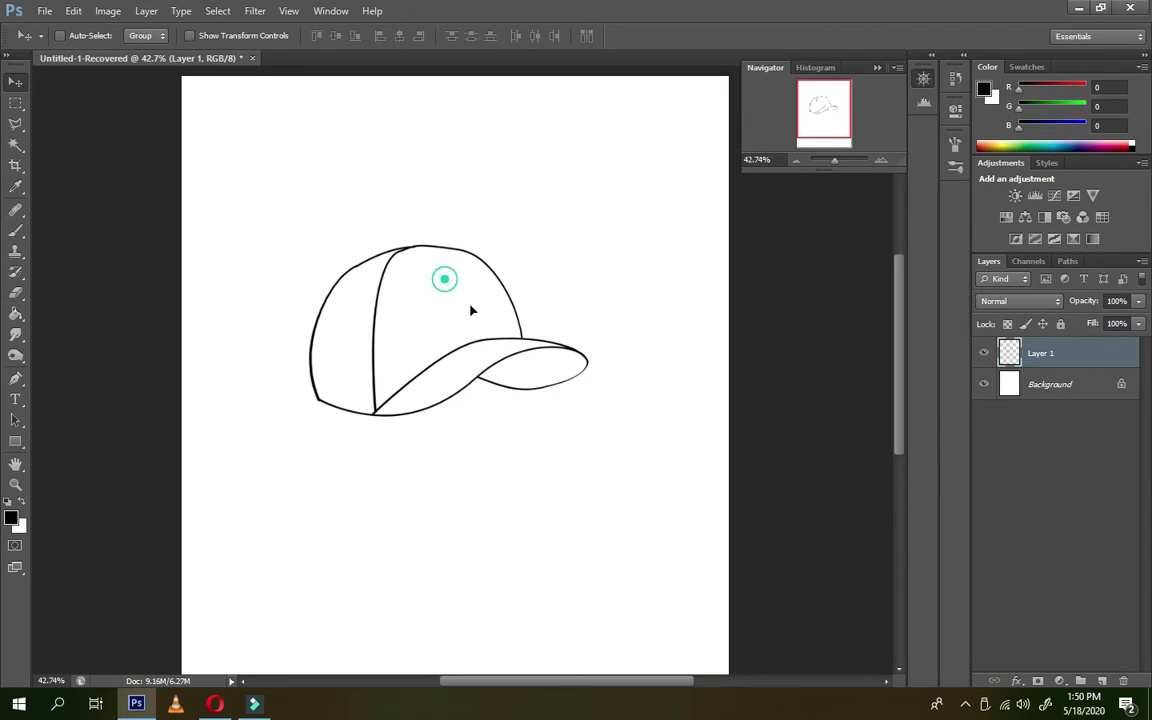
{"action": "left_click_drag", "start_coordinate": [472, 310], "coordinate": [483, 298]}
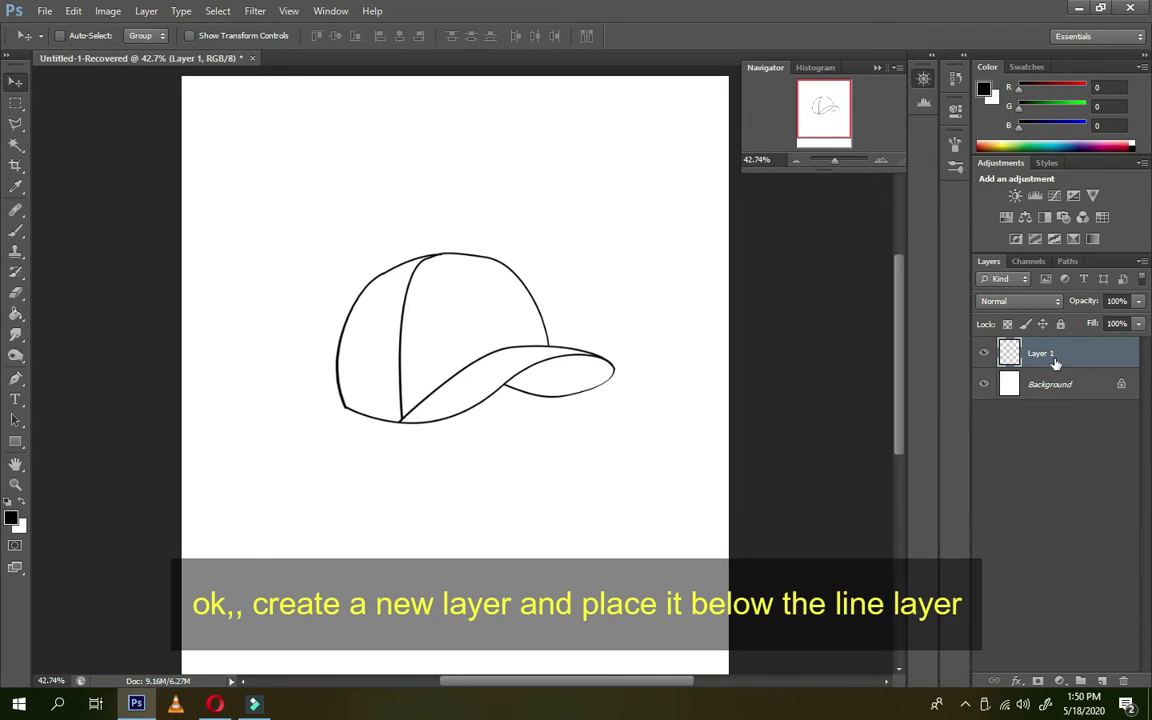
{"action": "left_click", "coordinate": [1104, 682]}
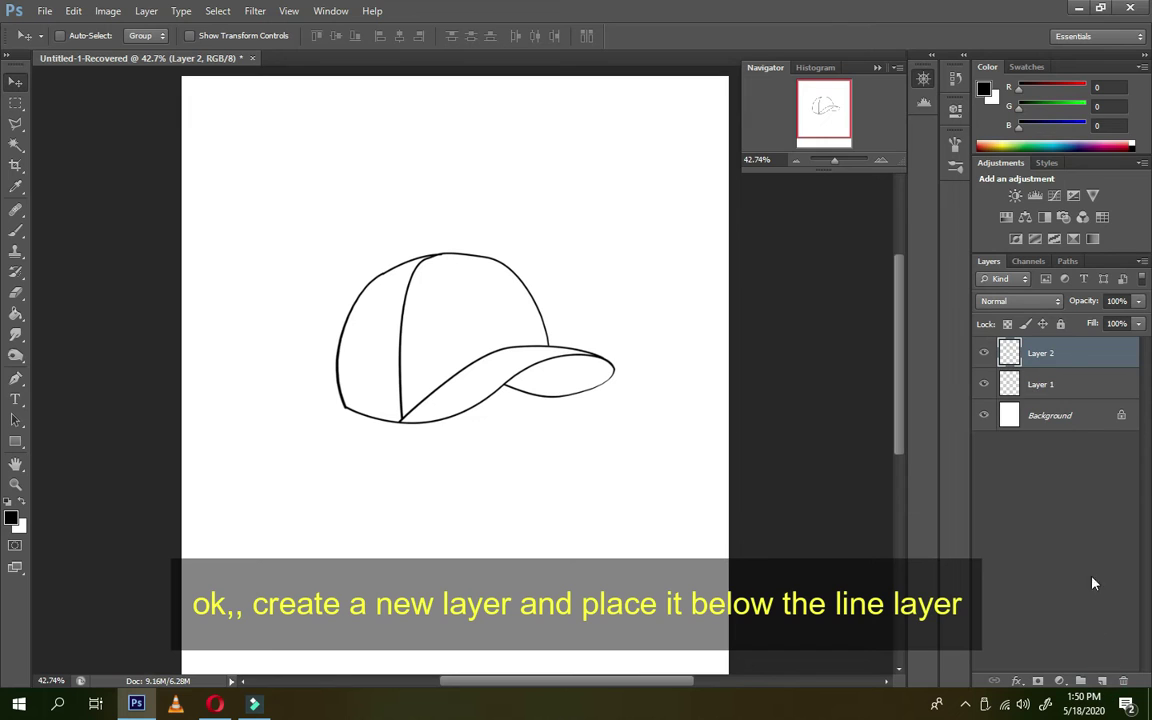
{"action": "left_click_drag", "start_coordinate": [1047, 358], "coordinate": [1045, 401]}
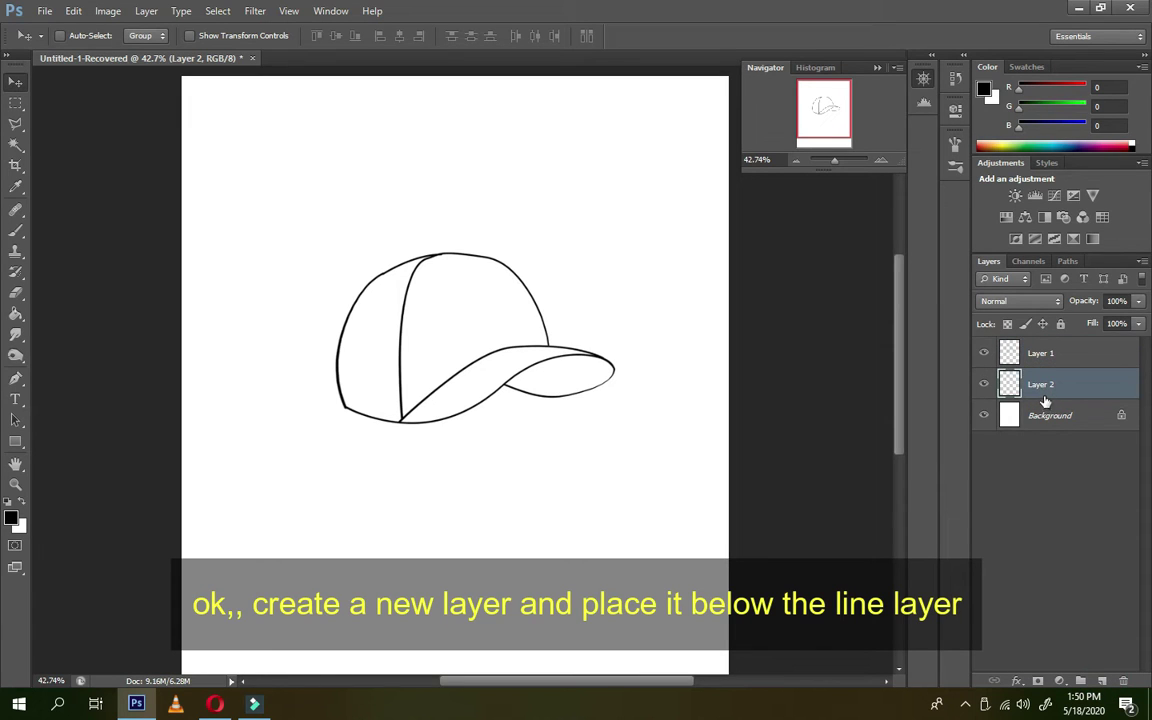
Toggle Layer 1's visibility to check the layers, pick the Brush, and set foreground colour #505050.
{"action": "left_click", "coordinate": [984, 354]}
{"action": "left_click", "coordinate": [984, 354]}
{"action": "left_click", "coordinate": [17, 230]}
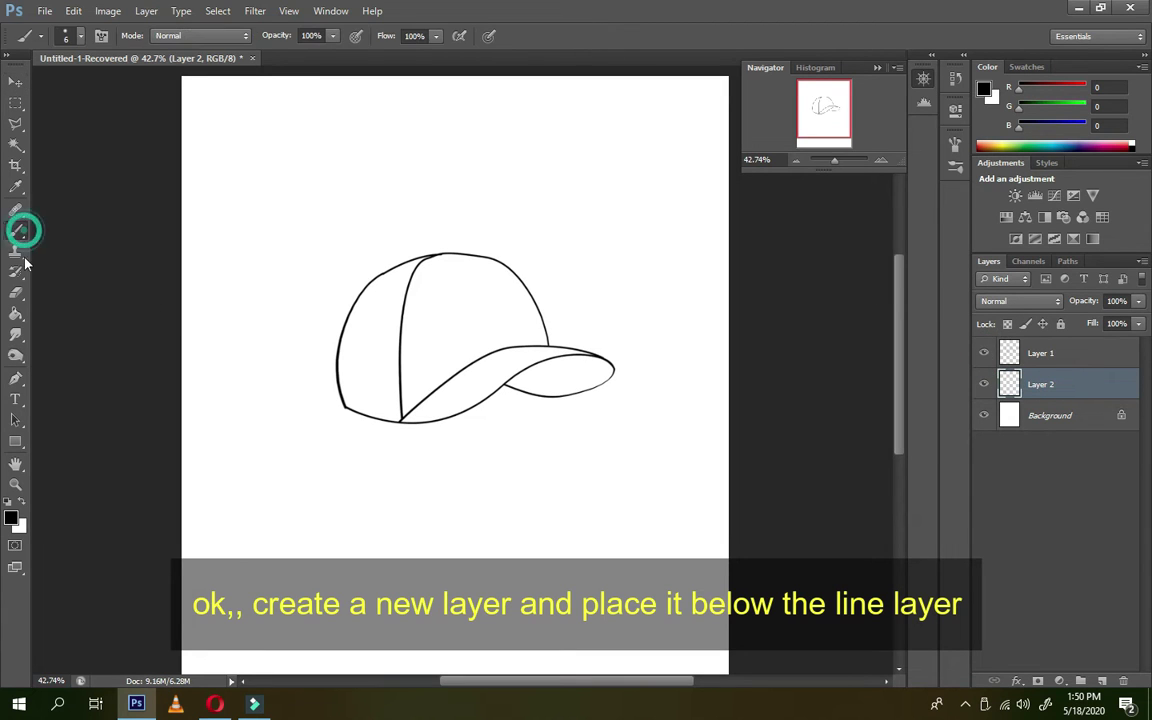
{"action": "left_click", "coordinate": [10, 520]}
Paint dark grey #505050 over the whole cap on Layer 2 with a 154 px soft round brush.
{"action": "left_click_drag", "start_coordinate": [580, 447], "coordinate": [549, 450]}
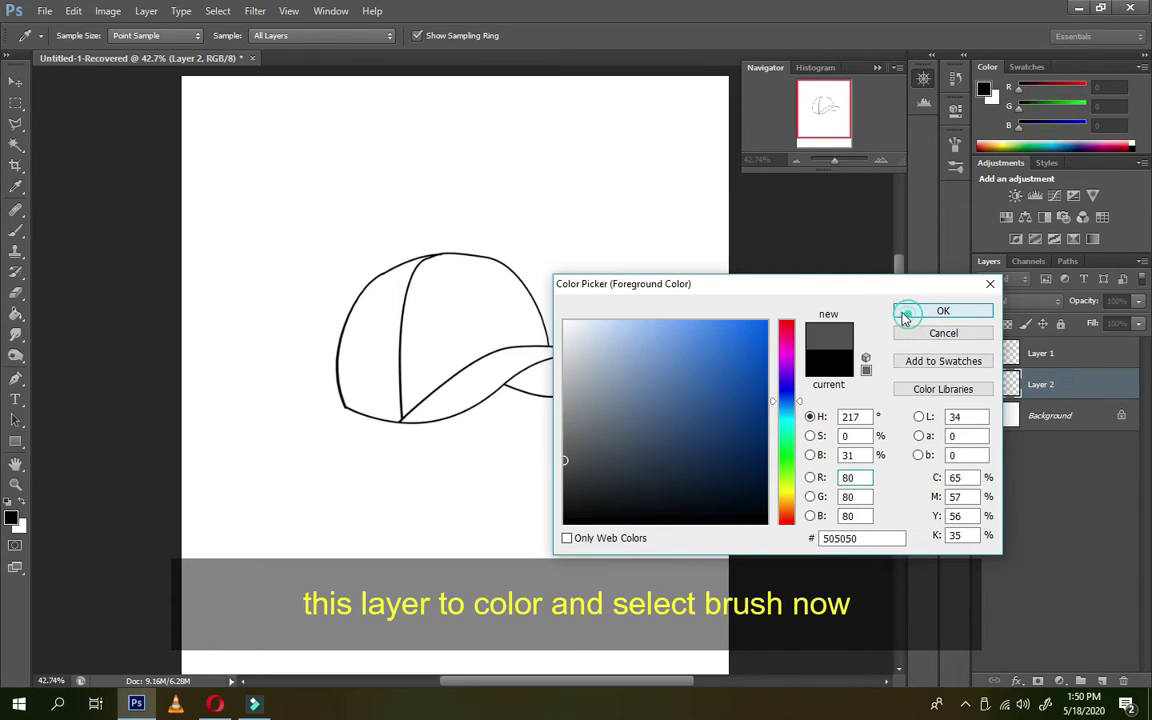
{"action": "left_click", "coordinate": [907, 312]}
{"action": "right_click", "coordinate": [436, 273]}
{"action": "left_click", "coordinate": [502, 316]}
{"action": "left_click", "coordinate": [591, 391]}
{"action": "left_click", "coordinate": [548, 317]}
{"action": "mouse_move", "coordinate": [458, 247]}
{"action": "left_mouse_down"}
{"action": "mouse_move", "coordinate": [321, 391]}
{"action": "mouse_move", "coordinate": [617, 386]}
{"action": "left_mouse_up"}
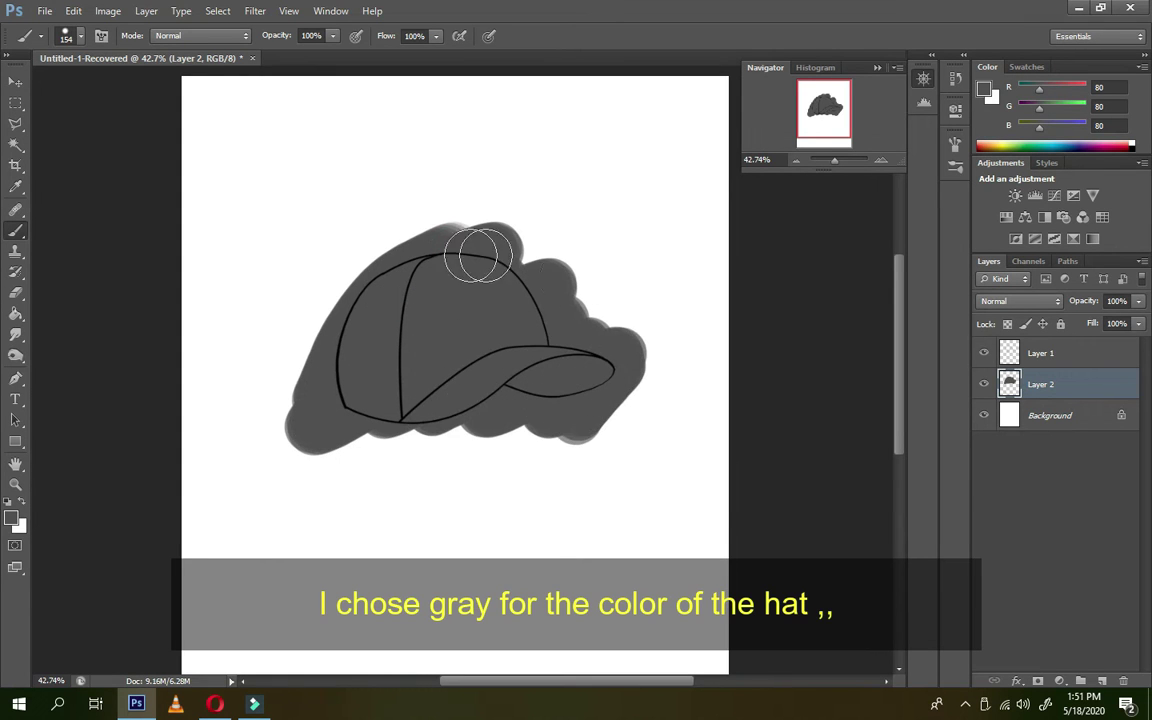
Magic Wand the area outside Layer 1's outline and delete the spilled grey from Layer 2.
{"action": "left_click", "coordinate": [15, 145]}
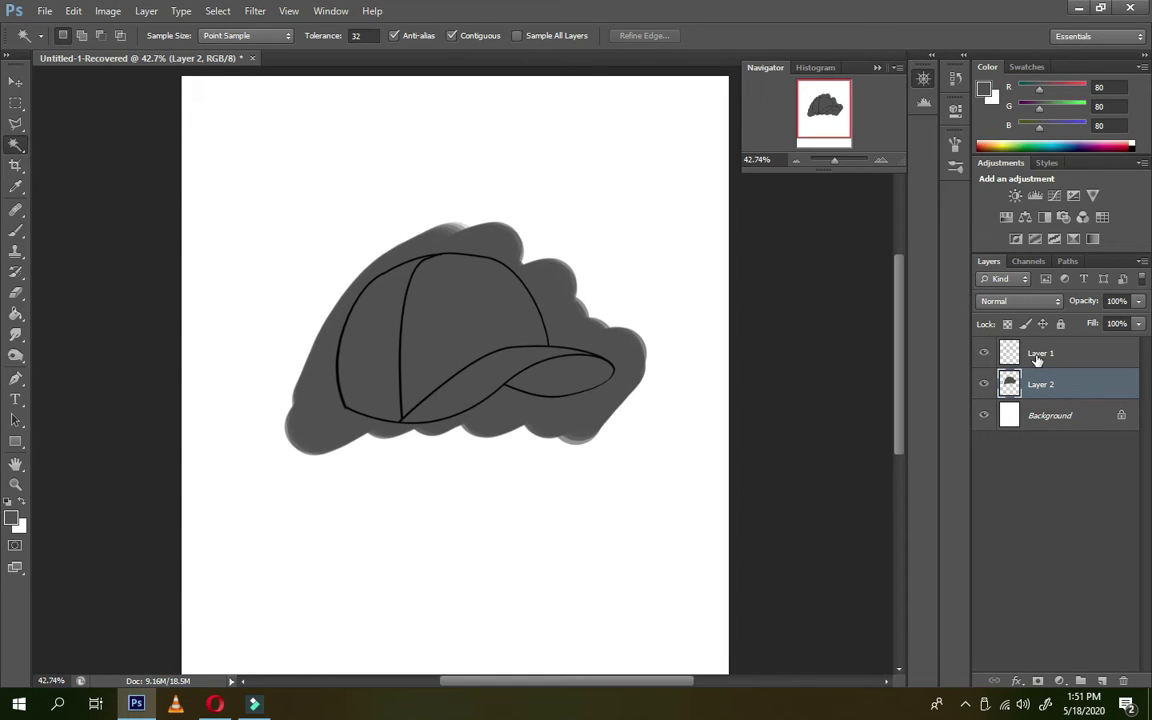
{"action": "left_click", "coordinate": [1041, 352]}
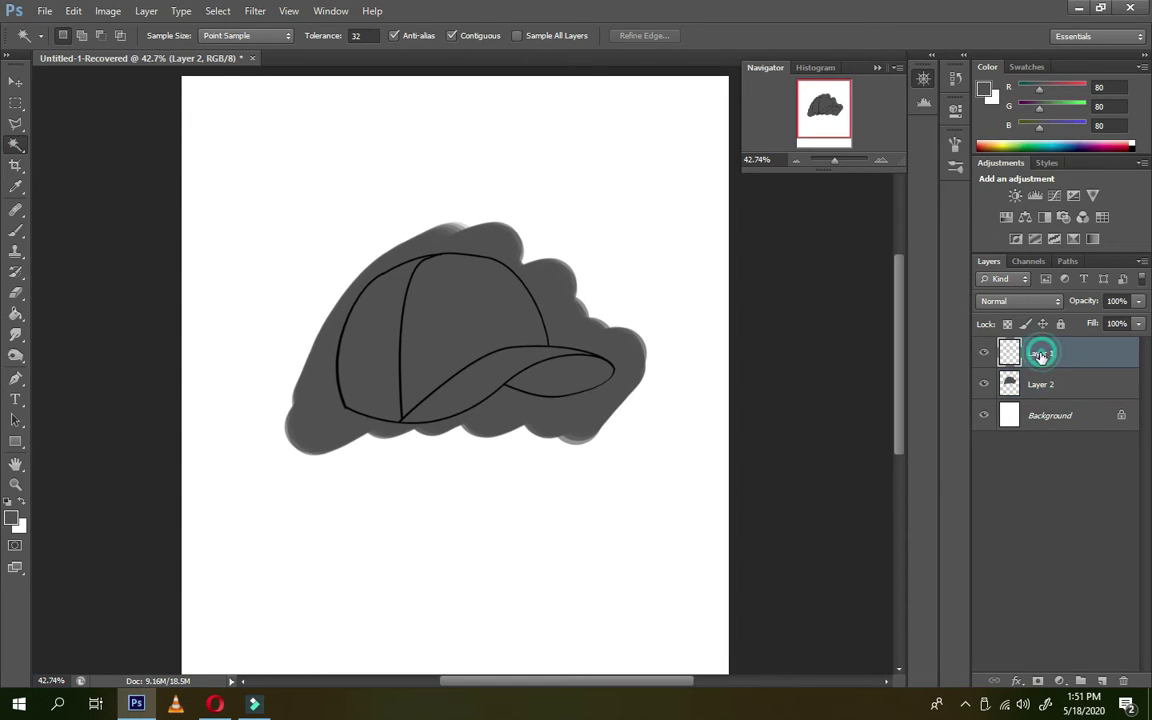
{"action": "left_click", "coordinate": [499, 237]}
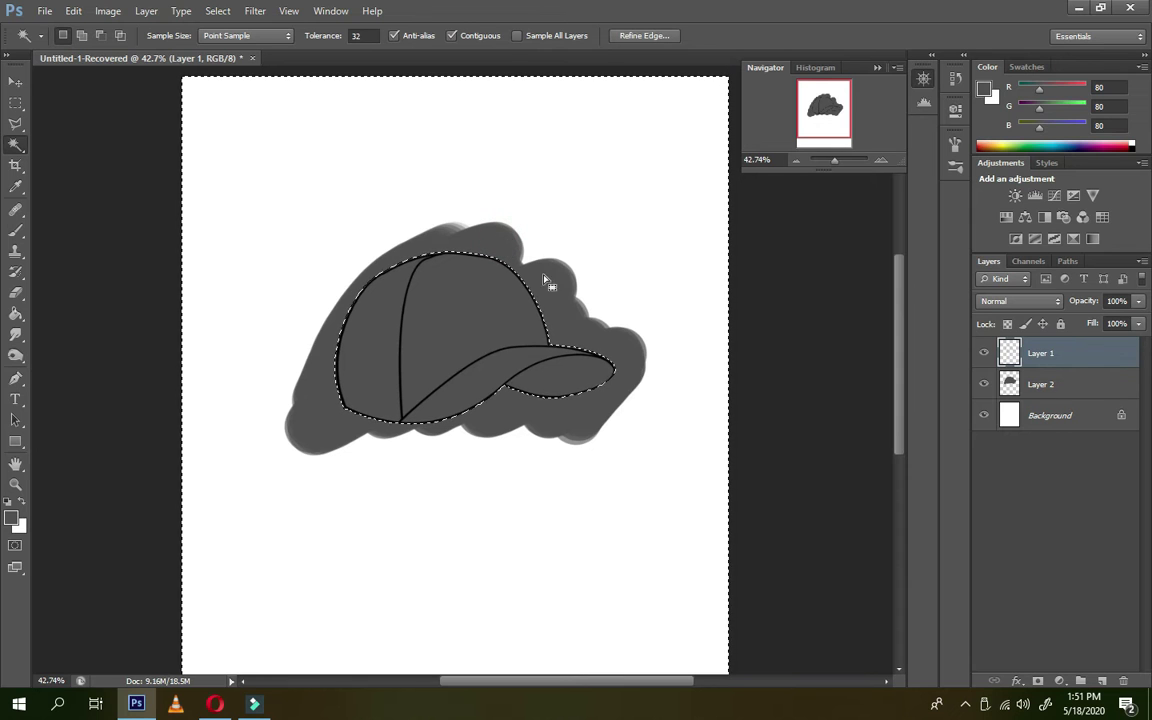
{"action": "left_click", "coordinate": [1040, 383]}
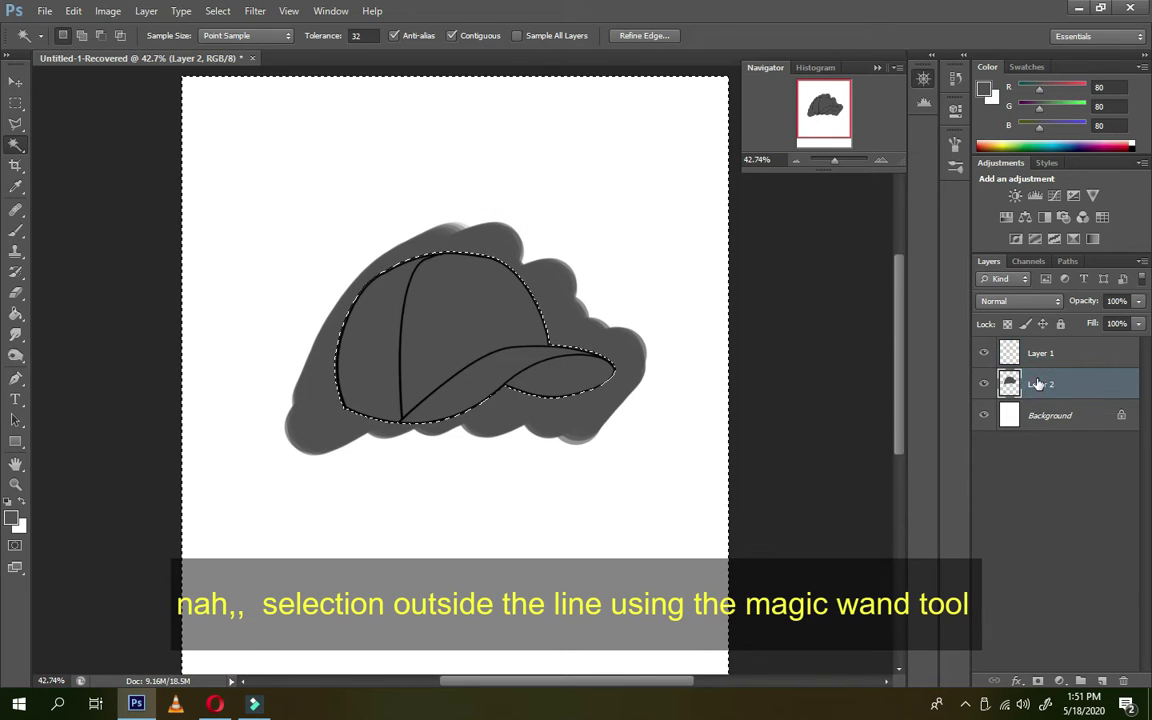
{"action": "key", "text": "Delete"}
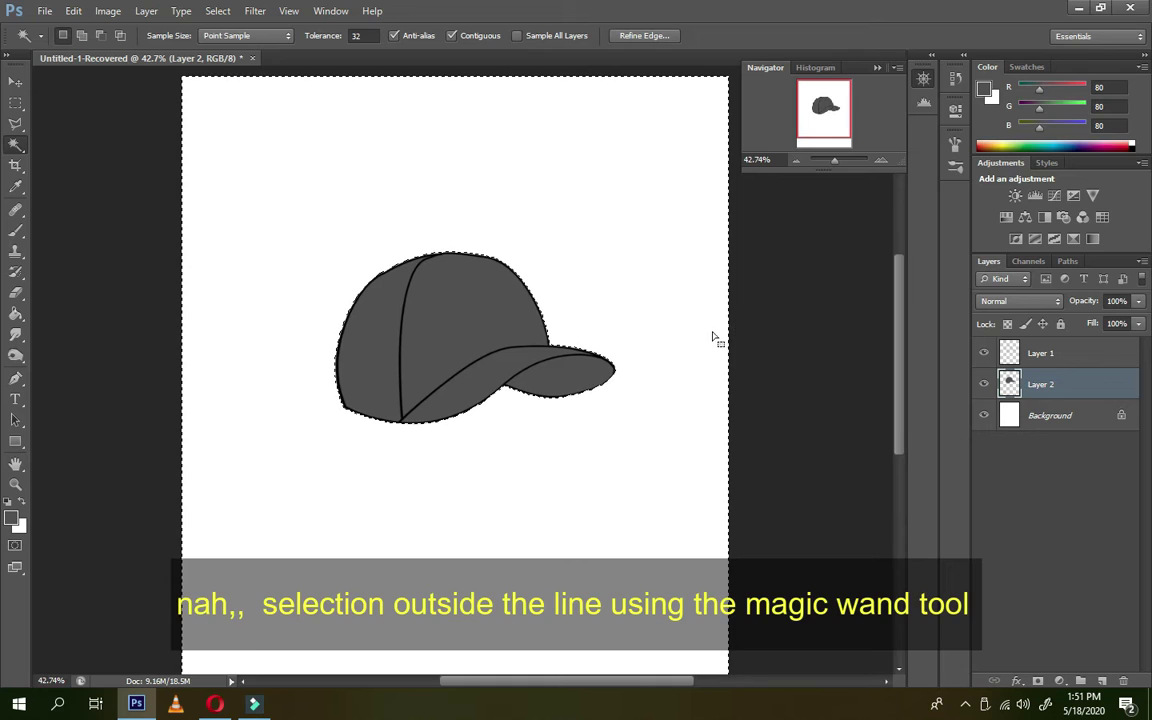
{"action": "key", "text": "ctrl+d"}
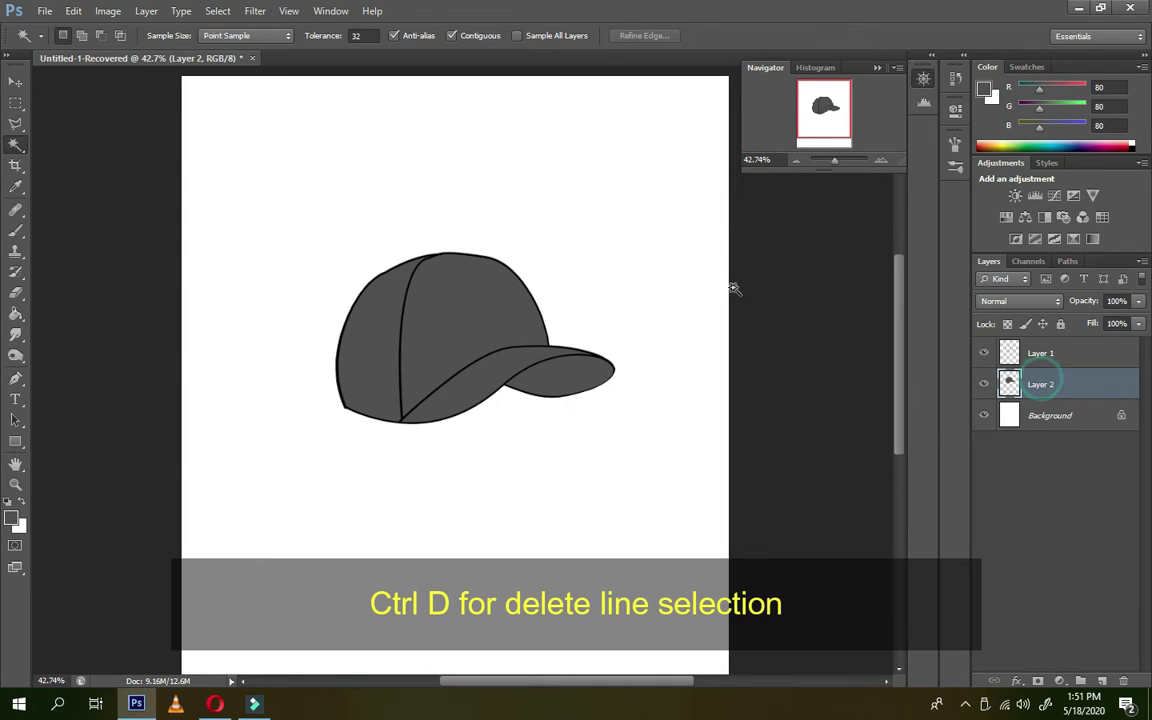
{"action": "left_click_drag", "start_coordinate": [835, 166], "coordinate": [838, 162]}
At 100% zoom, burn the cap's left seam and bottom-left edge with a 43 px Burn Tool.
{"action": "mouse_move", "coordinate": [440, 229]}
{"action": "left_mouse_down"}
{"action": "mouse_move", "coordinate": [445, 254]}
{"action": "mouse_move", "coordinate": [443, 242]}
{"action": "left_mouse_up"}
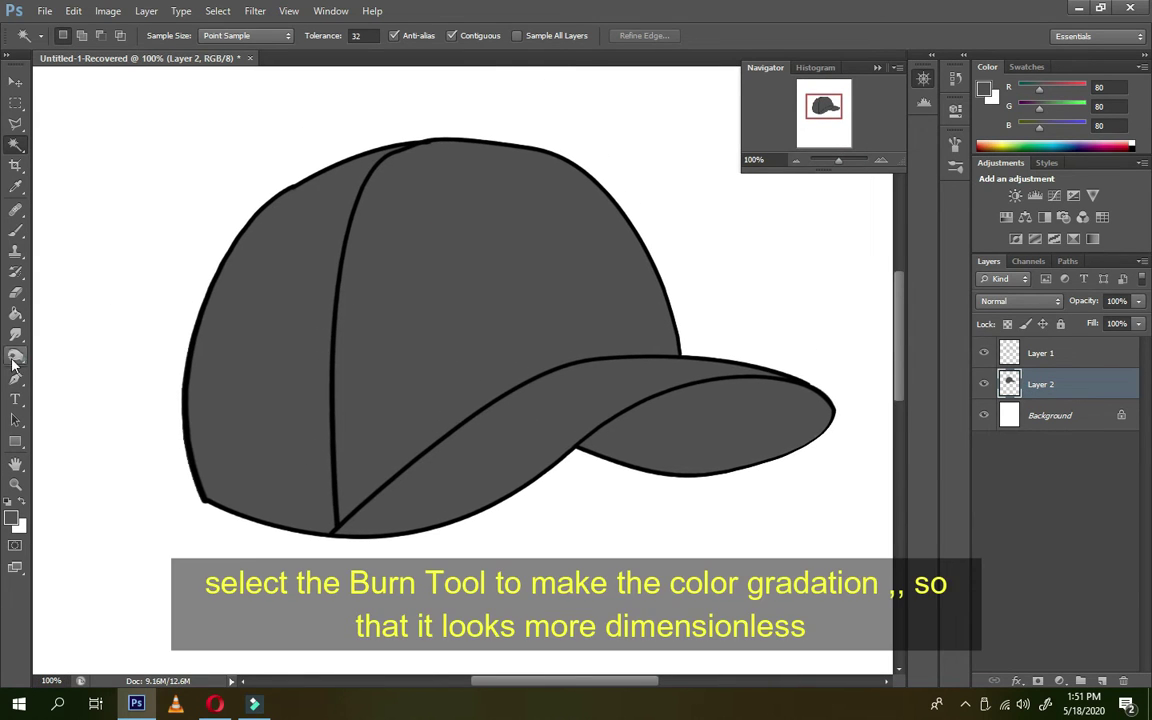
{"action": "left_click", "coordinate": [15, 355]}
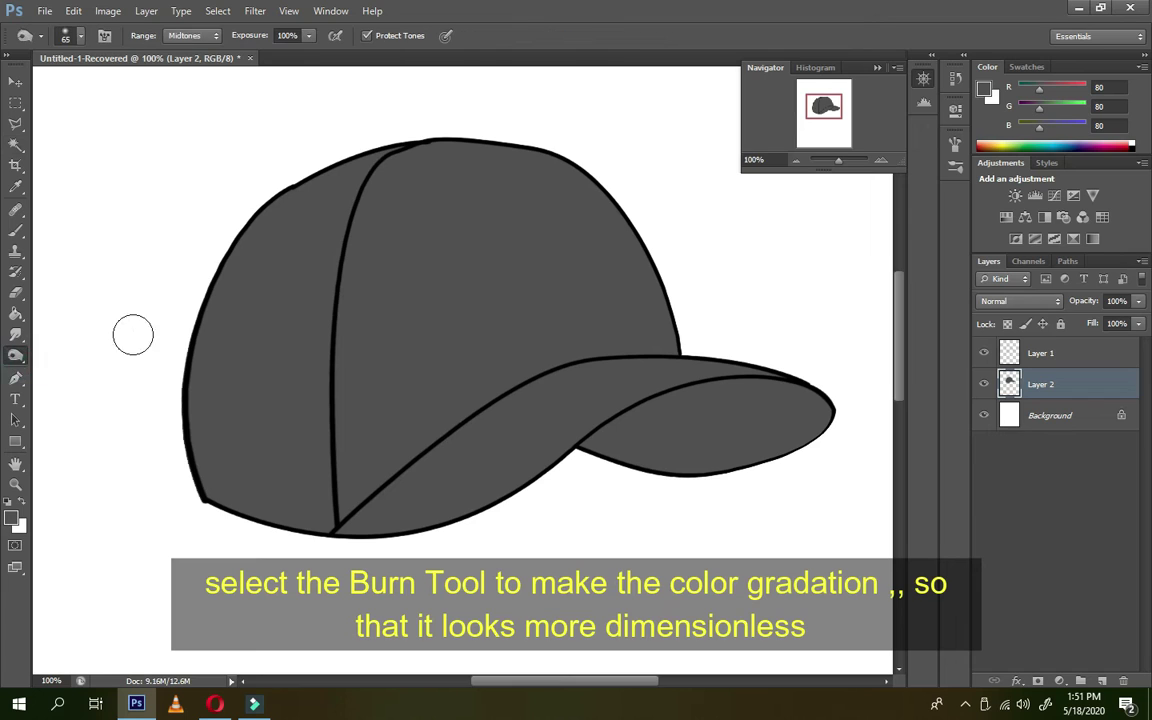
{"action": "right_click", "coordinate": [15, 358]}
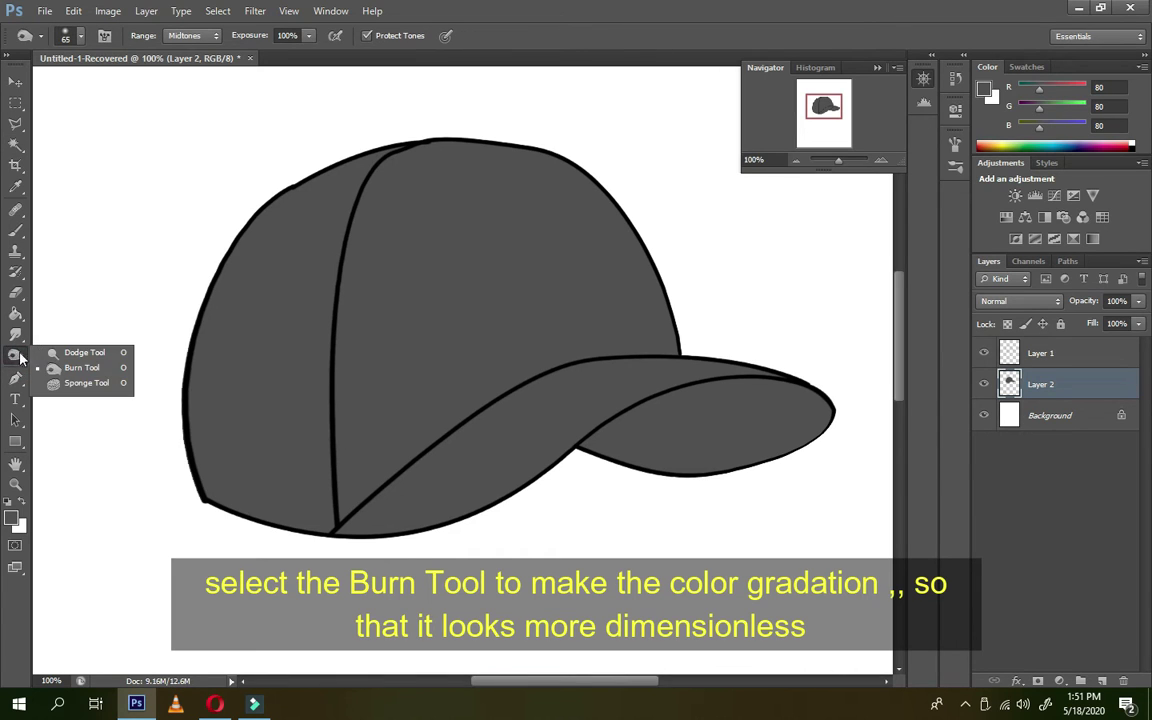
{"action": "left_click", "coordinate": [86, 368]}
{"action": "right_click", "coordinate": [424, 238]}
{"action": "left_click_drag", "start_coordinate": [471, 276], "coordinate": [465, 266]}
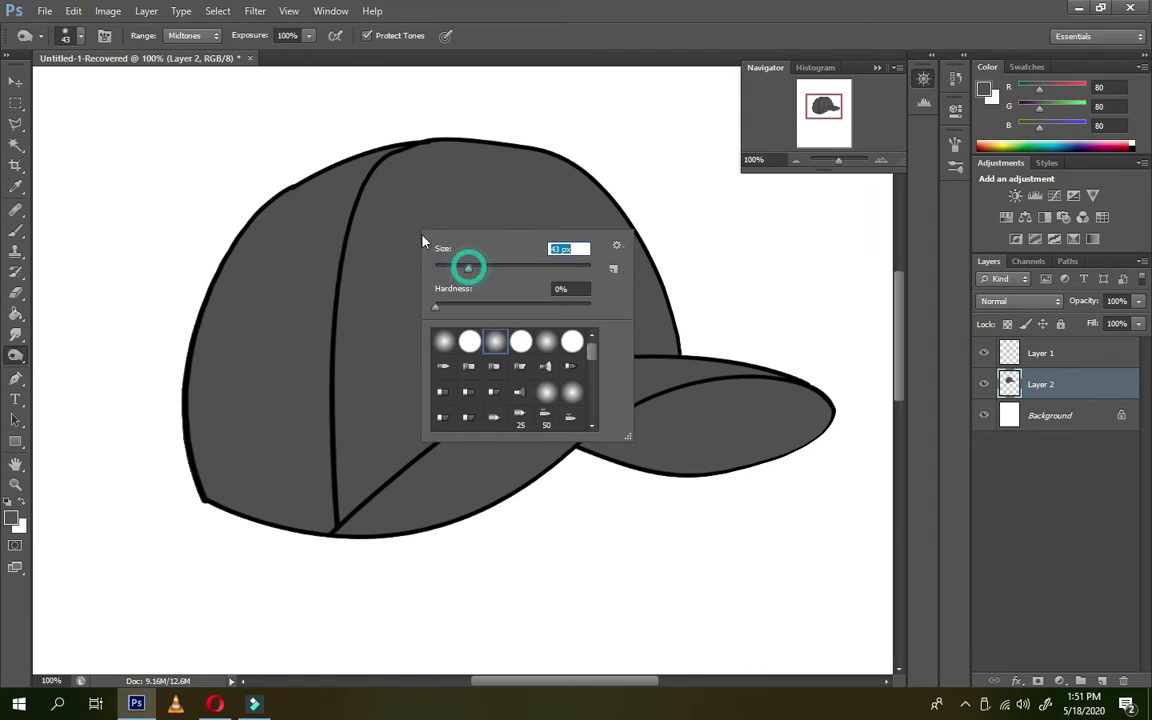
{"action": "mouse_move", "coordinate": [437, 143]}
{"action": "left_mouse_down"}
{"action": "mouse_move", "coordinate": [380, 175]}
{"action": "mouse_move", "coordinate": [334, 327]}
{"action": "mouse_move", "coordinate": [335, 536]}
{"action": "left_mouse_up"}
{"action": "mouse_move", "coordinate": [193, 491]}
{"action": "left_mouse_down"}
{"action": "mouse_move", "coordinate": [329, 537]}
{"action": "mouse_move", "coordinate": [509, 373]}
{"action": "left_mouse_up"}
Burn along the brim seam, the brim underside and the top of the front seam.
{"action": "right_click", "coordinate": [465, 334]}
{"action": "left_click", "coordinate": [334, 519]}
{"action": "key", "text": "ctrl+z"}
{"action": "mouse_move", "coordinate": [337, 522]}
{"action": "left_mouse_down"}
{"action": "mouse_move", "coordinate": [496, 399]}
{"action": "mouse_move", "coordinate": [620, 352]}
{"action": "mouse_move", "coordinate": [731, 382]}
{"action": "left_mouse_up"}
{"action": "mouse_move", "coordinate": [582, 457]}
{"action": "left_mouse_down"}
{"action": "mouse_move", "coordinate": [746, 442]}
{"action": "mouse_move", "coordinate": [645, 451]}
{"action": "left_mouse_up"}
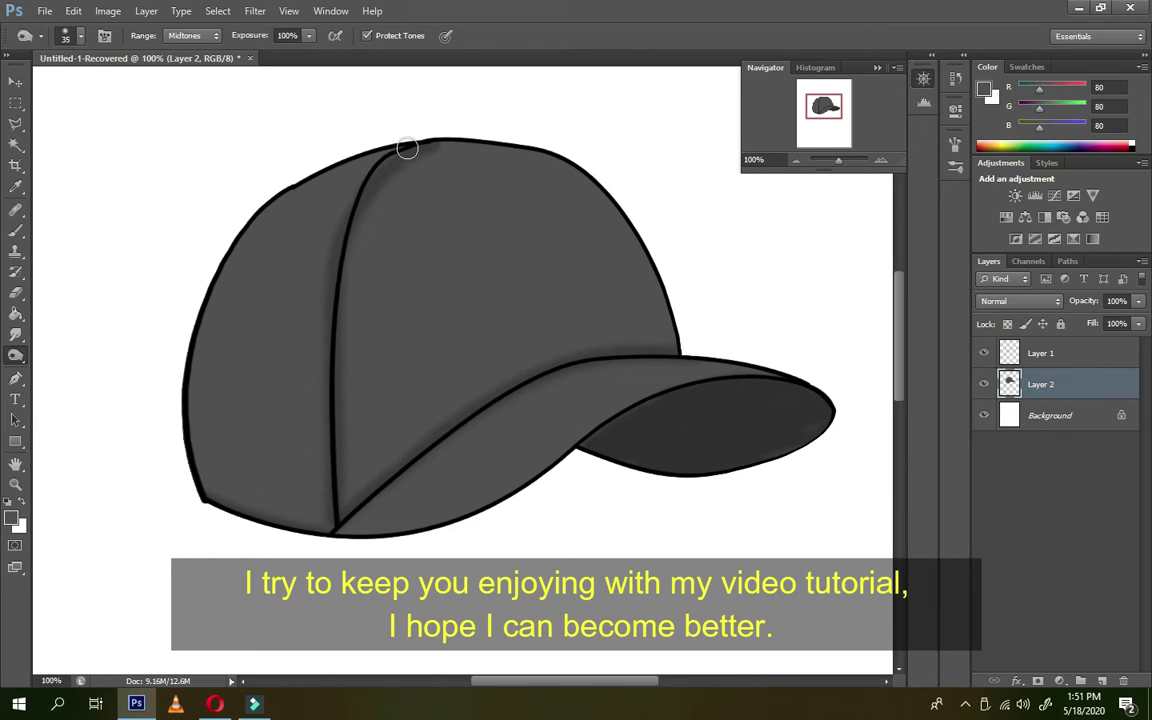
{"action": "left_click_drag", "start_coordinate": [420, 133], "coordinate": [364, 197]}
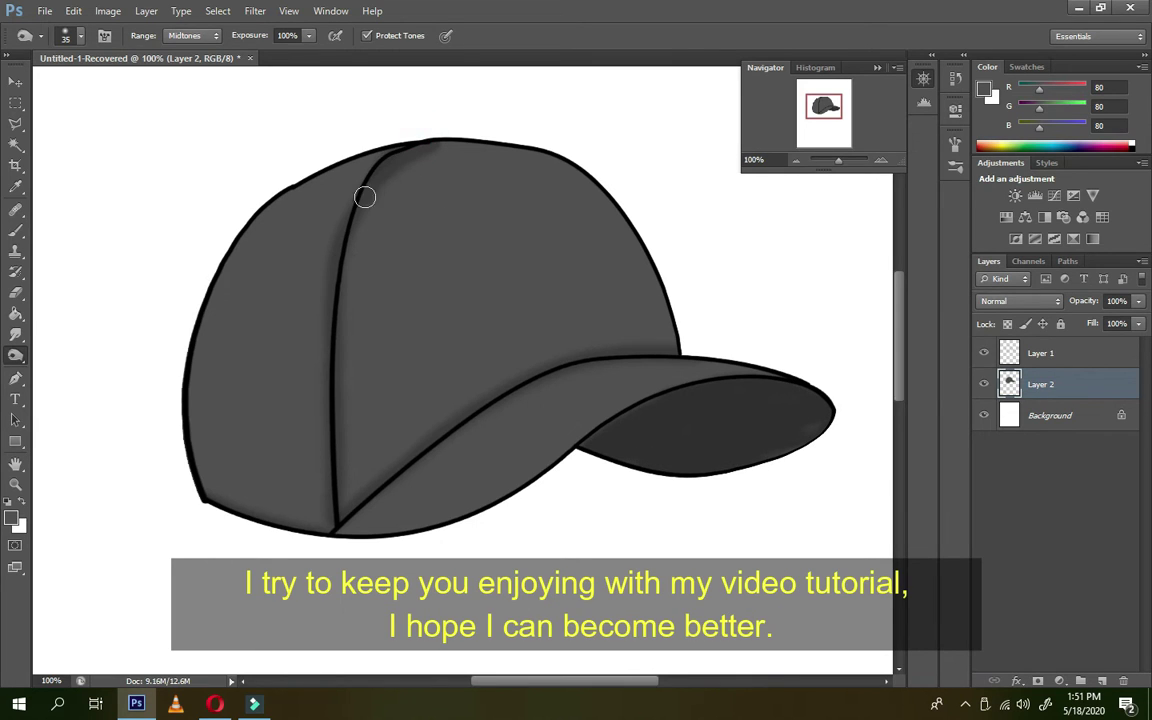
Smudge the shading along the top seam and across the crown using textured brush preset 65.
{"action": "left_click", "coordinate": [20, 337]}
{"action": "left_click", "coordinate": [64, 360]}
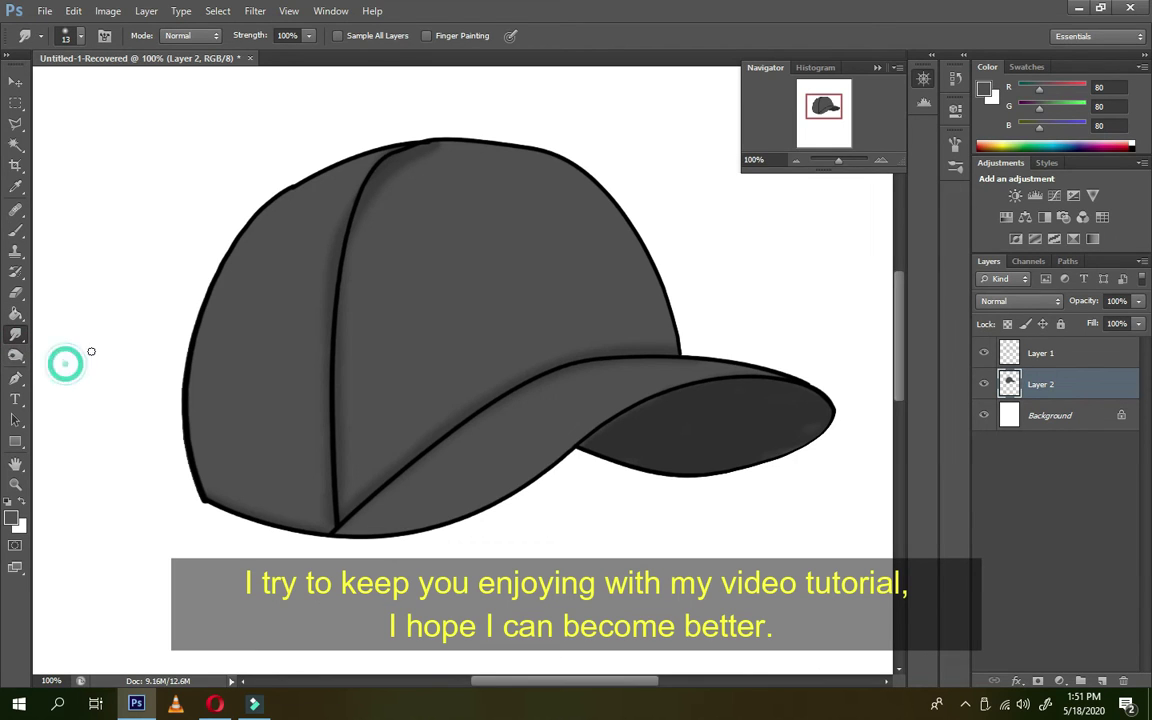
{"action": "right_click", "coordinate": [408, 207]}
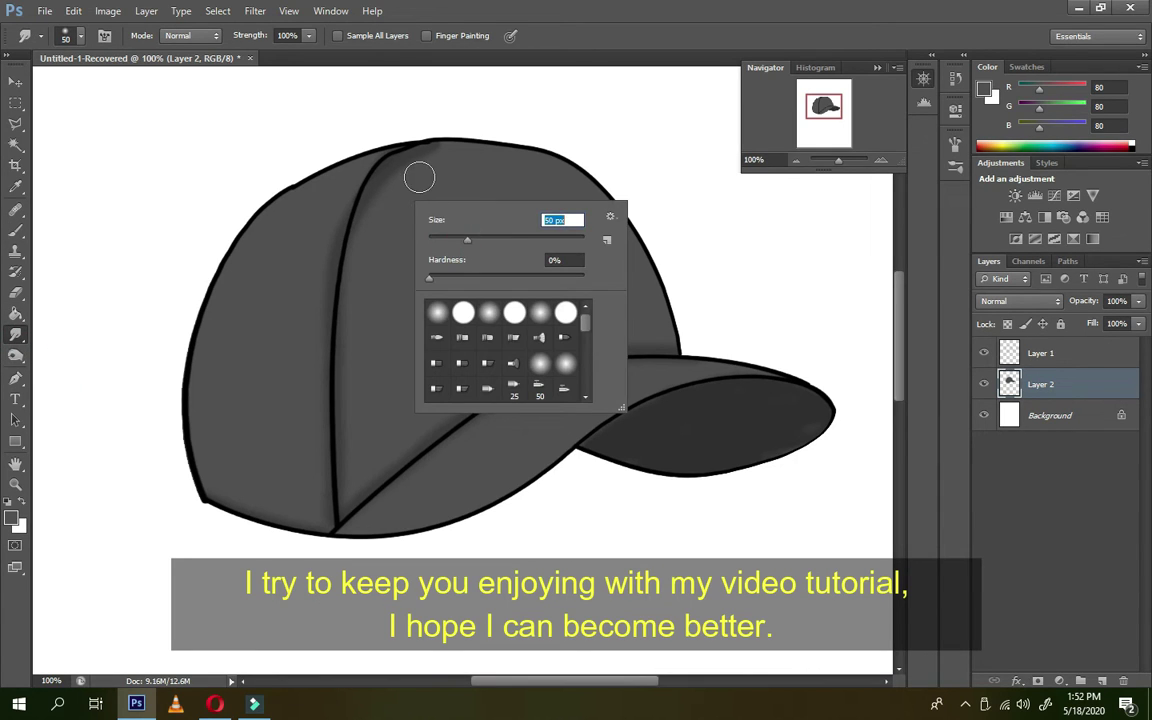
{"action": "left_click_drag", "start_coordinate": [591, 323], "coordinate": [583, 386]}
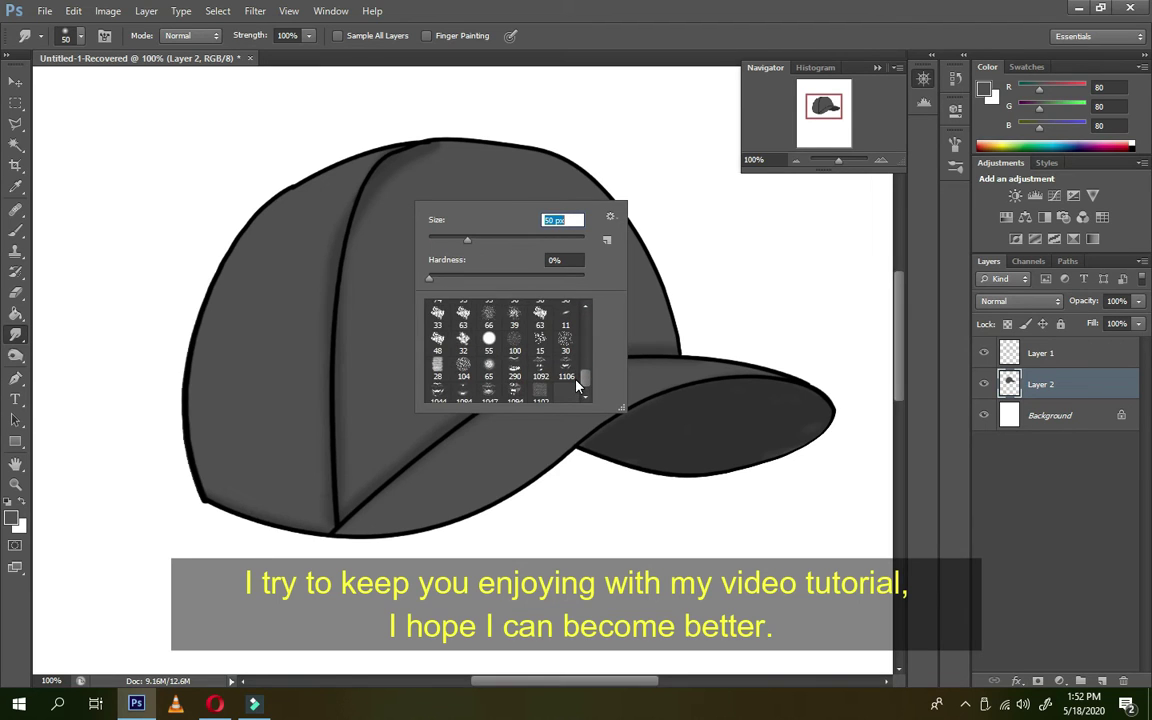
{"action": "left_click", "coordinate": [490, 365]}
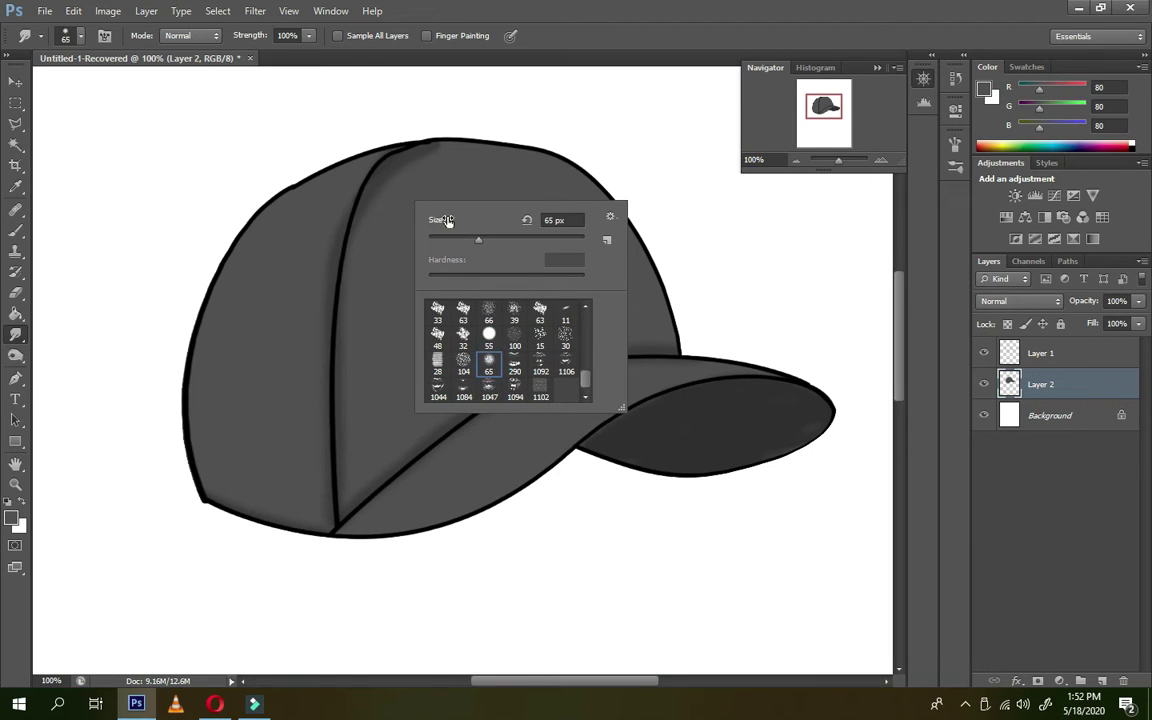
{"action": "left_click", "coordinate": [457, 236]}
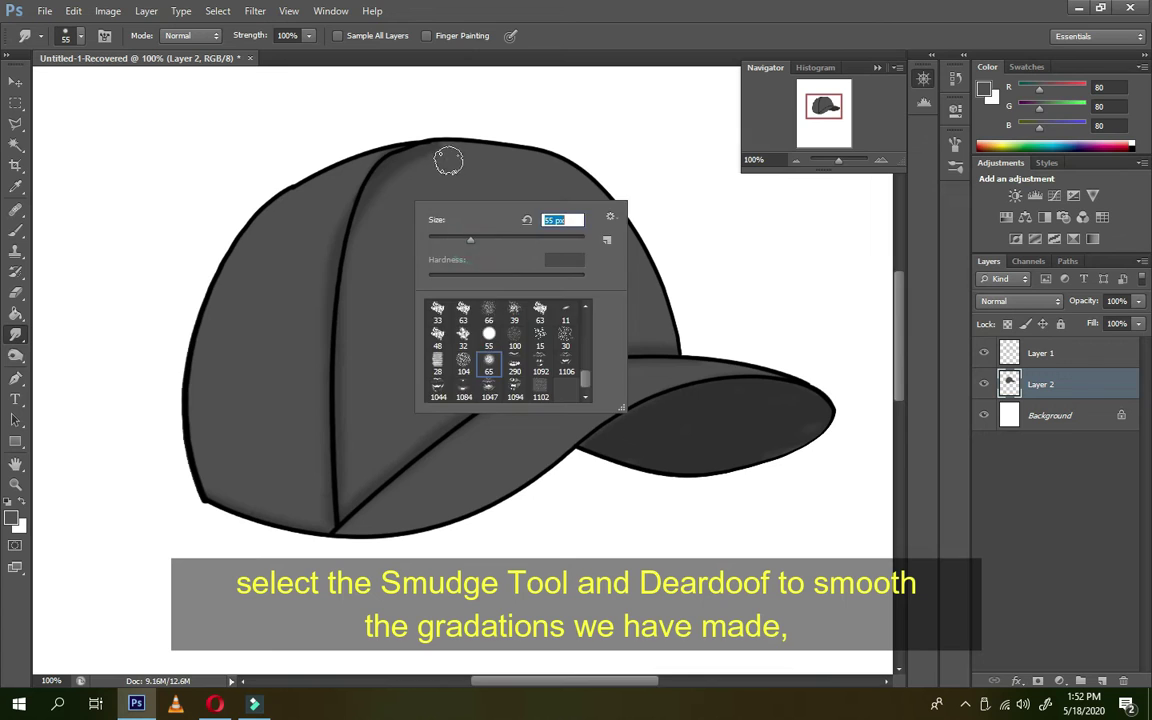
{"action": "key", "text": "Return"}
{"action": "left_click_drag", "start_coordinate": [414, 173], "coordinate": [374, 212]}
{"action": "left_click_drag", "start_coordinate": [435, 167], "coordinate": [450, 170]}
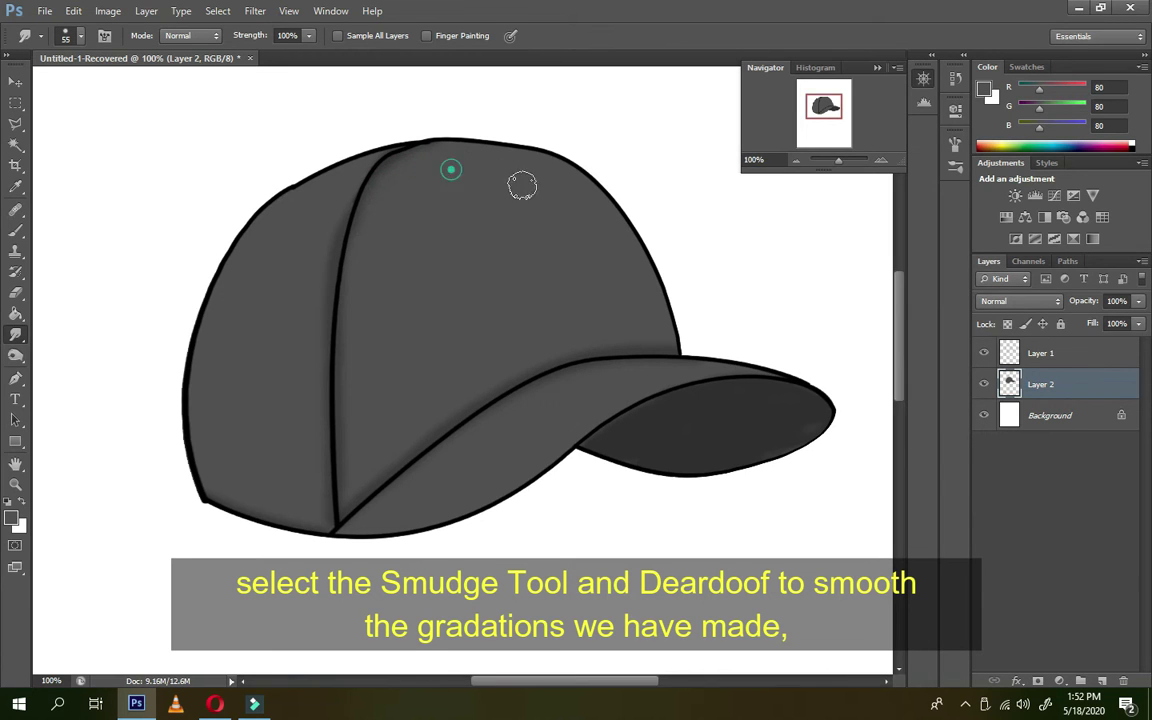
{"action": "left_click_drag", "start_coordinate": [473, 319], "coordinate": [448, 360]}
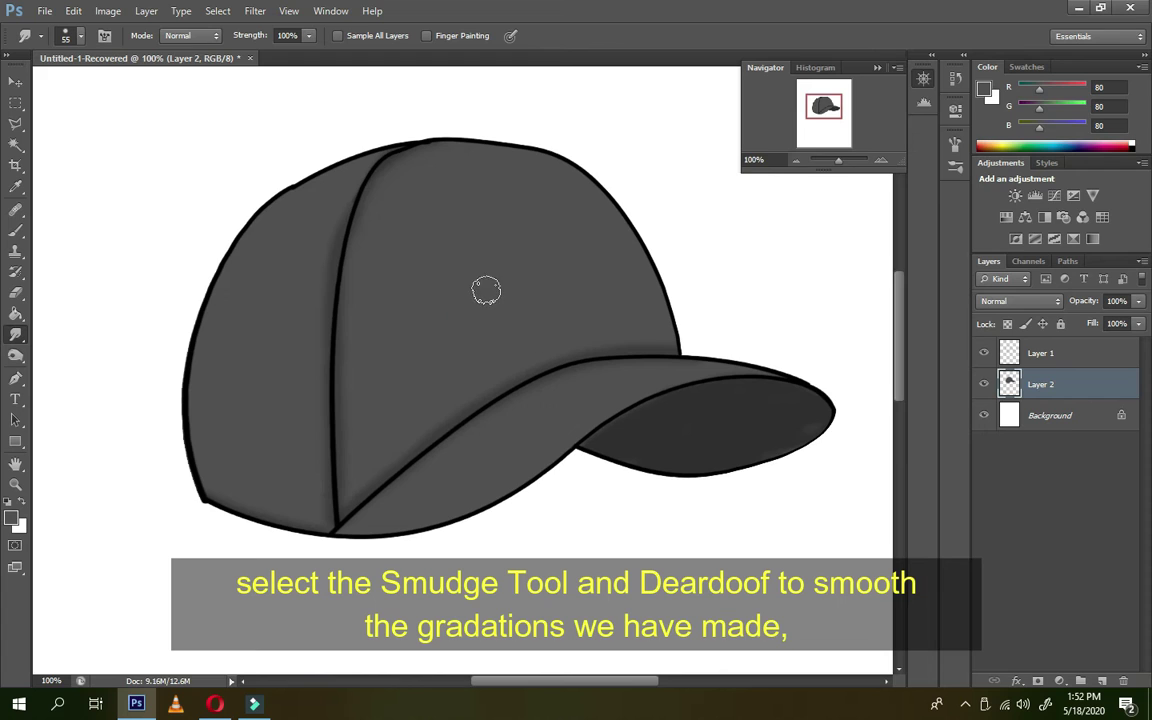
{"action": "left_click", "coordinate": [25, 357]}
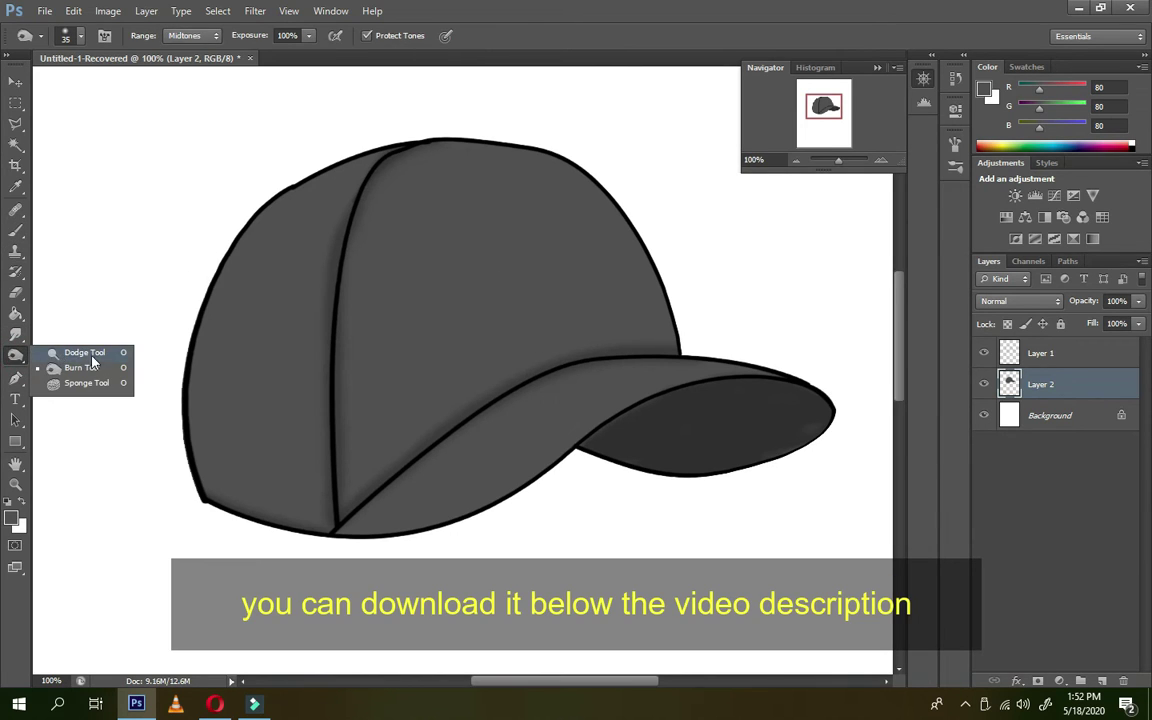
Set the Dodge Tool to a soft round 53 px brush.
{"action": "left_click", "coordinate": [97, 360]}
{"action": "right_click", "coordinate": [426, 247]}
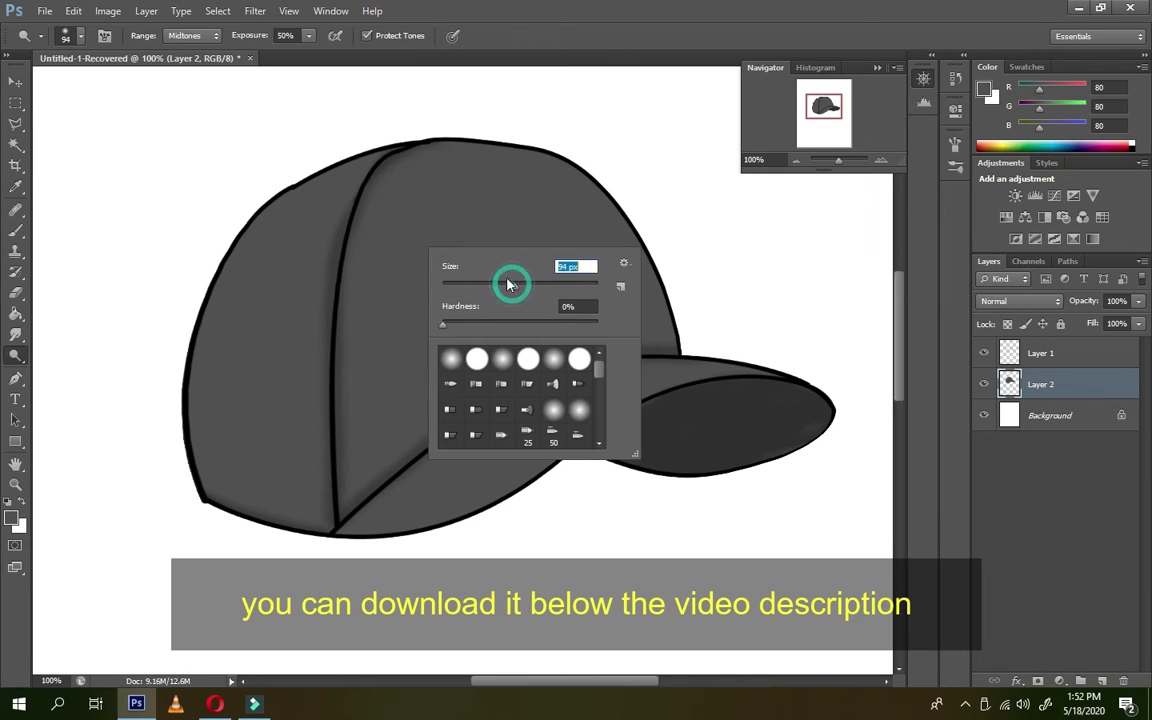
{"action": "left_click", "coordinate": [471, 287]}
{"action": "left_click", "coordinate": [500, 357]}
{"action": "left_click", "coordinate": [481, 285]}
Dodge highlights along the front seam and the cap's top, left and upper-right edges.
{"action": "left_click_drag", "start_coordinate": [459, 147], "coordinate": [366, 341]}
{"action": "left_click_drag", "start_coordinate": [457, 148], "coordinate": [334, 411]}
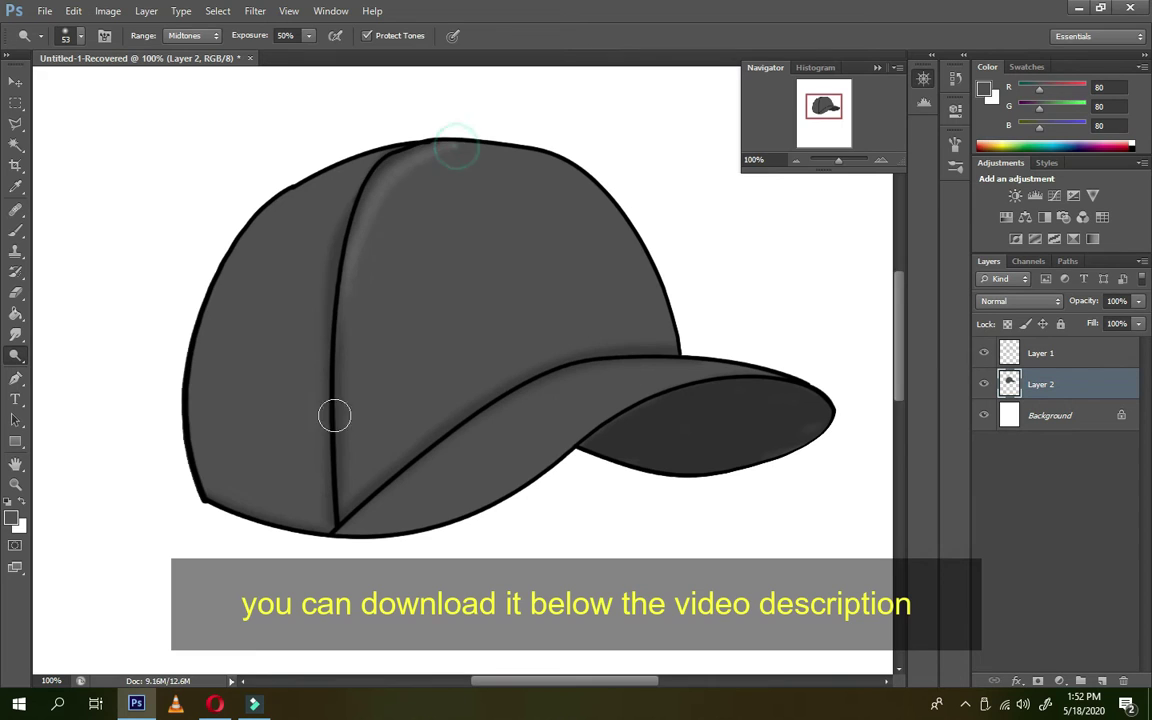
{"action": "left_click_drag", "start_coordinate": [406, 141], "coordinate": [190, 347]}
{"action": "left_click_drag", "start_coordinate": [393, 152], "coordinate": [176, 455]}
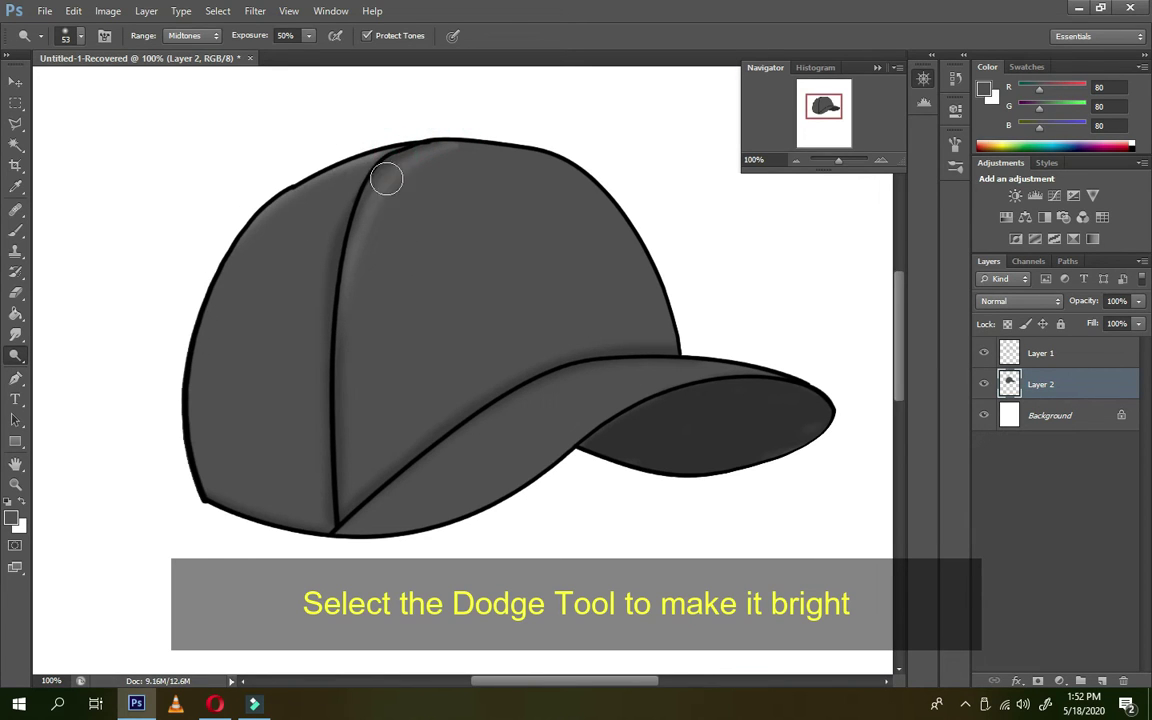
{"action": "left_click_drag", "start_coordinate": [378, 152], "coordinate": [190, 401]}
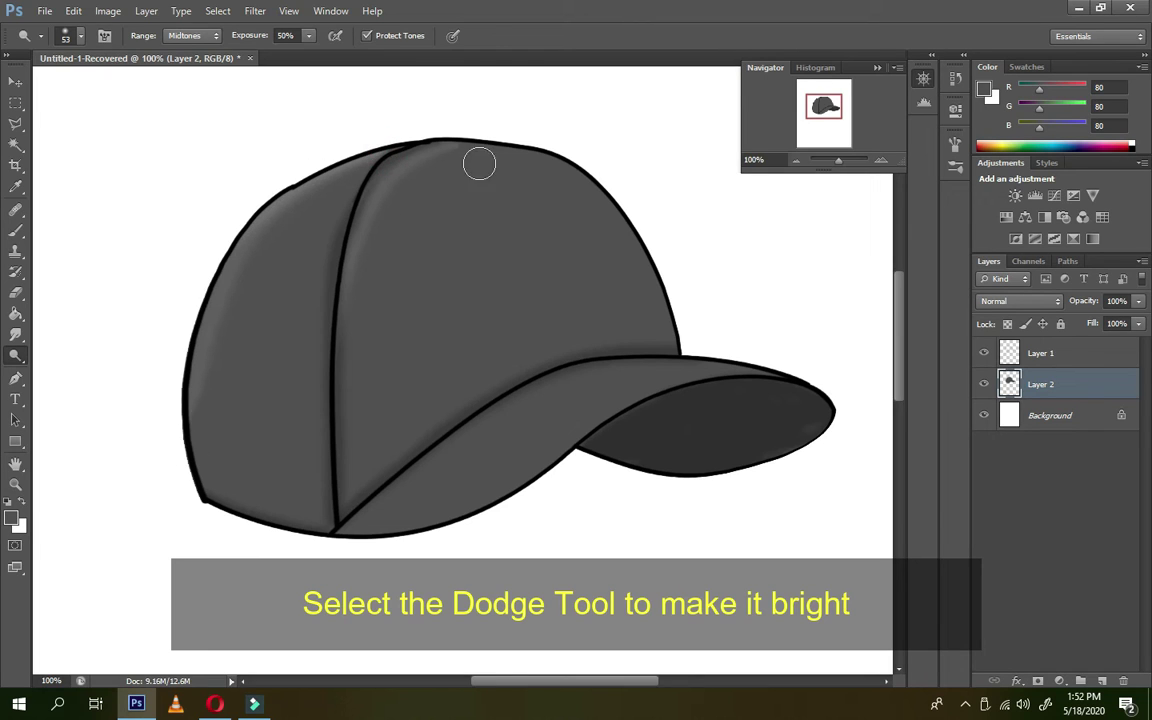
{"action": "left_click_drag", "start_coordinate": [442, 136], "coordinate": [666, 307]}
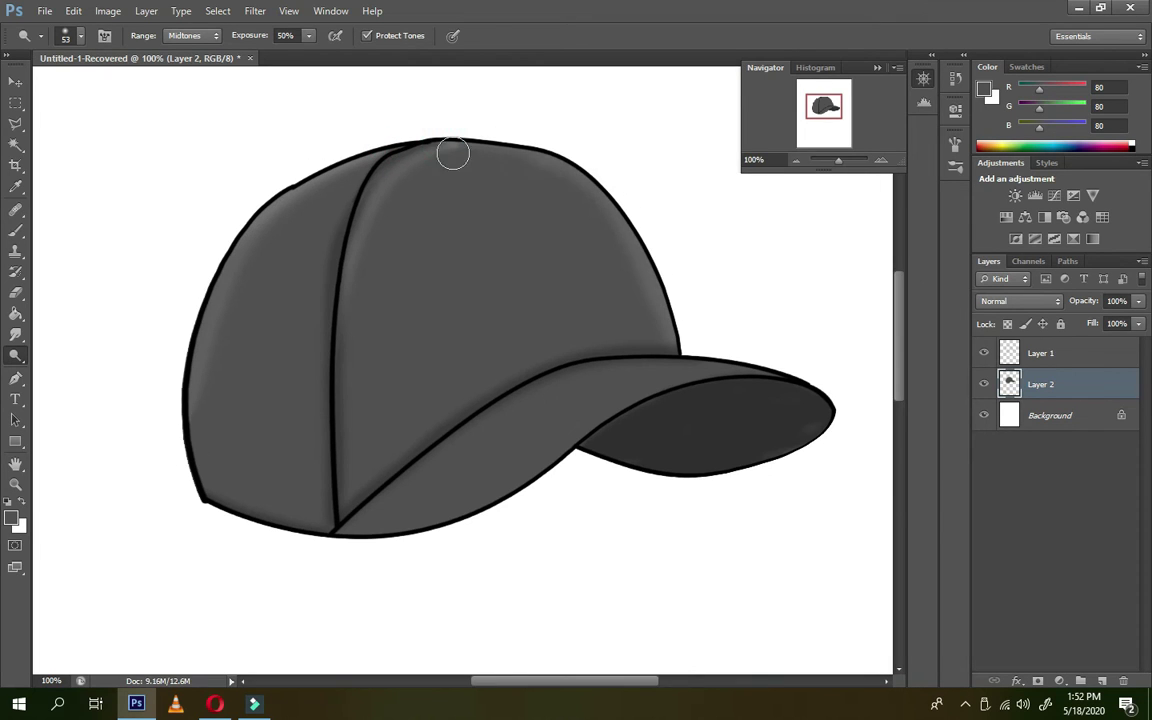
{"action": "mouse_move", "coordinate": [458, 136]}
{"action": "left_mouse_down"}
{"action": "mouse_move", "coordinate": [530, 150]}
{"action": "mouse_move", "coordinate": [404, 399]}
{"action": "mouse_move", "coordinate": [481, 175]}
{"action": "mouse_move", "coordinate": [257, 329]}
{"action": "mouse_move", "coordinate": [540, 360]}
{"action": "left_mouse_up"}
Brighten the brim and upper crown, then duplicate Layer 2 and clip the copy to it.
{"action": "right_click", "coordinate": [740, 388]}
{"action": "mouse_move", "coordinate": [640, 398]}
{"action": "left_mouse_down"}
{"action": "mouse_move", "coordinate": [555, 301]}
{"action": "mouse_move", "coordinate": [590, 170]}
{"action": "left_mouse_up"}
{"action": "key", "text": "ctrl+j"}
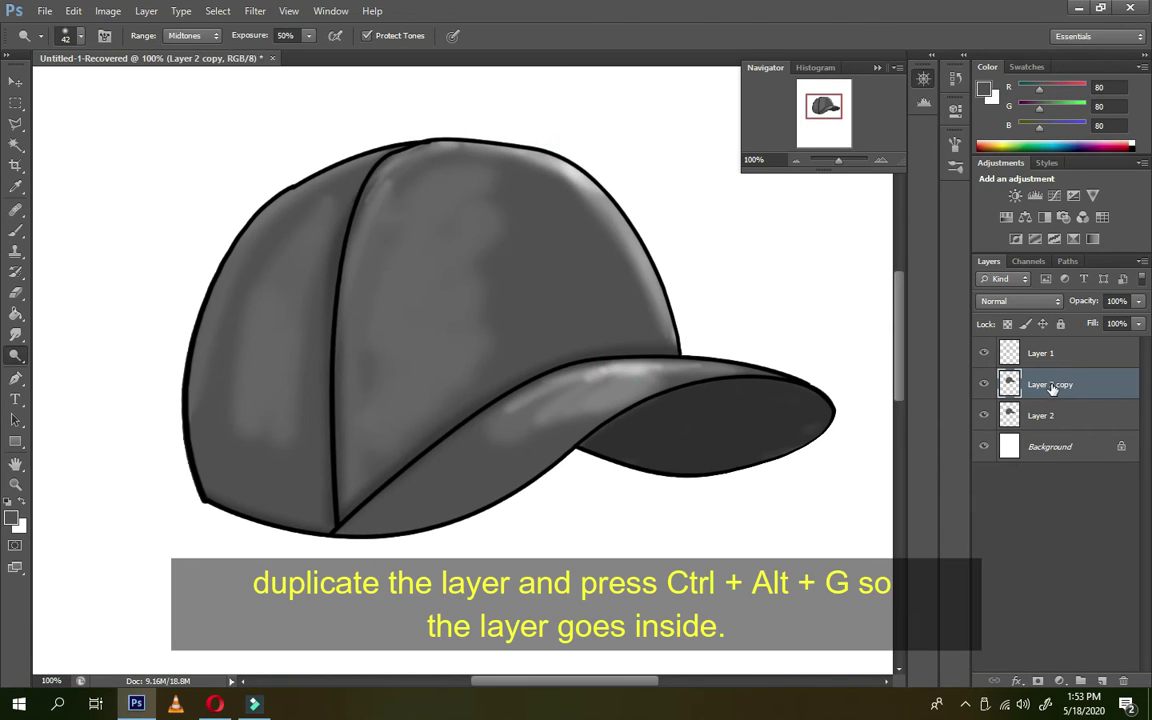
{"action": "key", "text": "ctrl+alt+g"}
Smudge the shading on the cap's left panel smooth with an 80 px Smudge brush.
{"action": "right_click", "coordinate": [22, 338]}
{"action": "left_click", "coordinate": [65, 358]}
{"action": "right_click", "coordinate": [377, 280]}
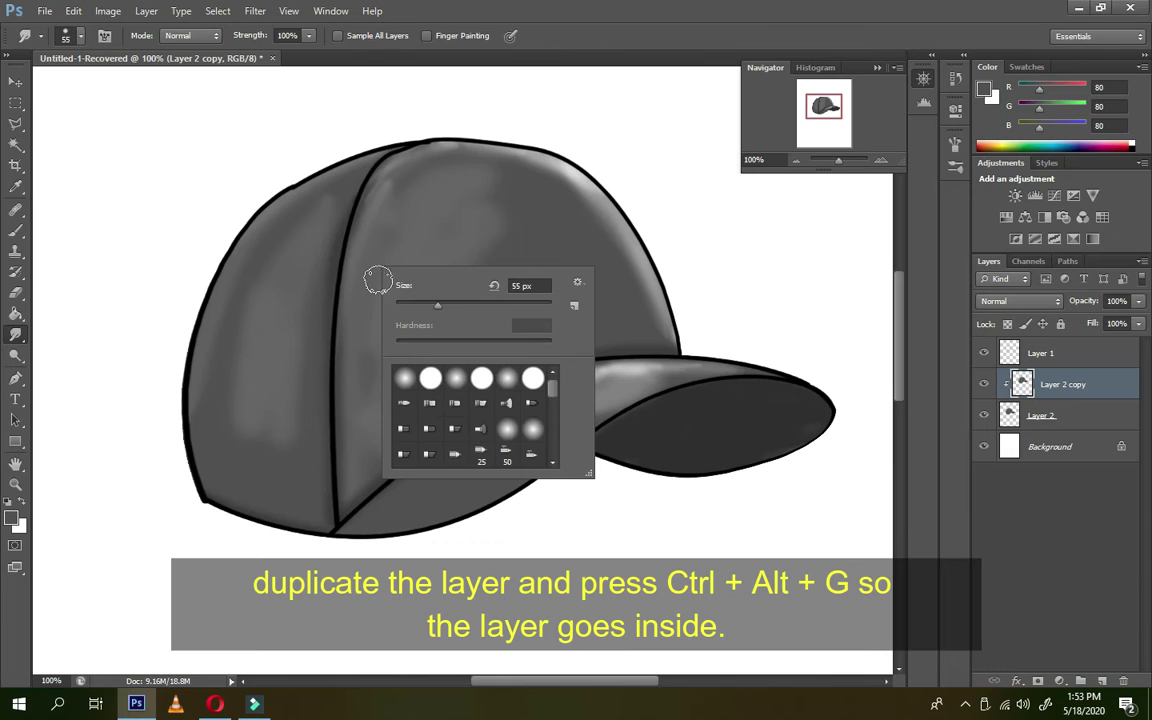
{"action": "type", "text": "80"}
{"action": "left_click", "coordinate": [283, 321]}
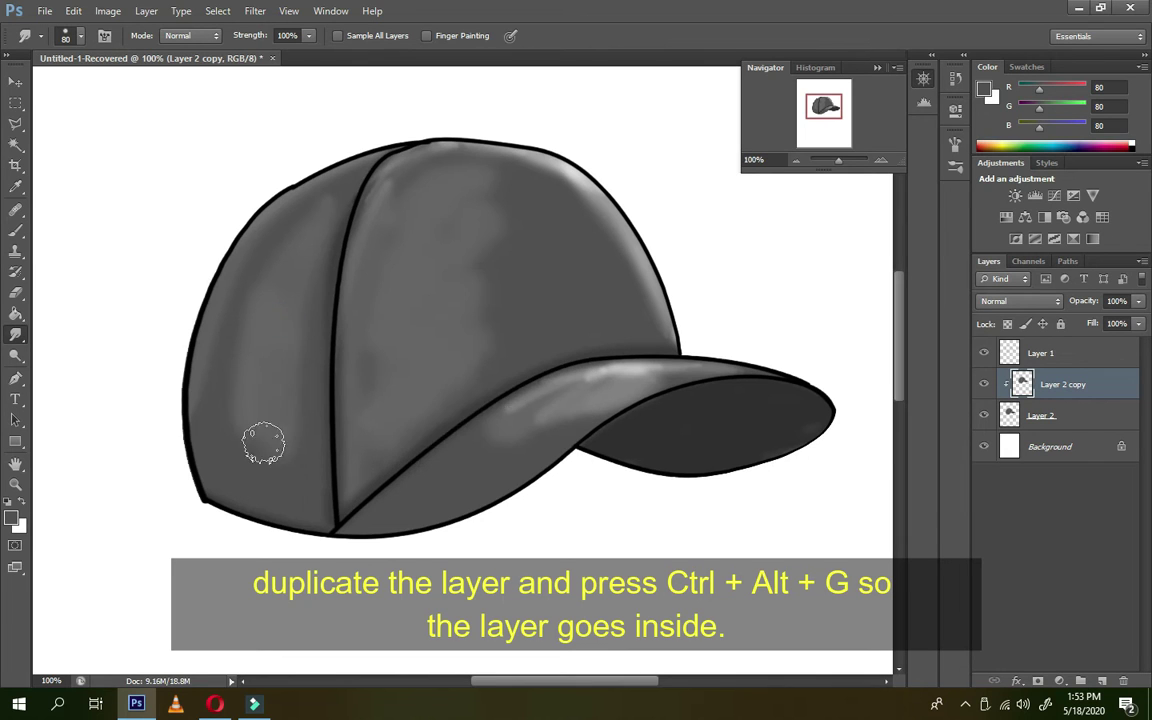
{"action": "left_click_drag", "start_coordinate": [311, 200], "coordinate": [293, 335]}
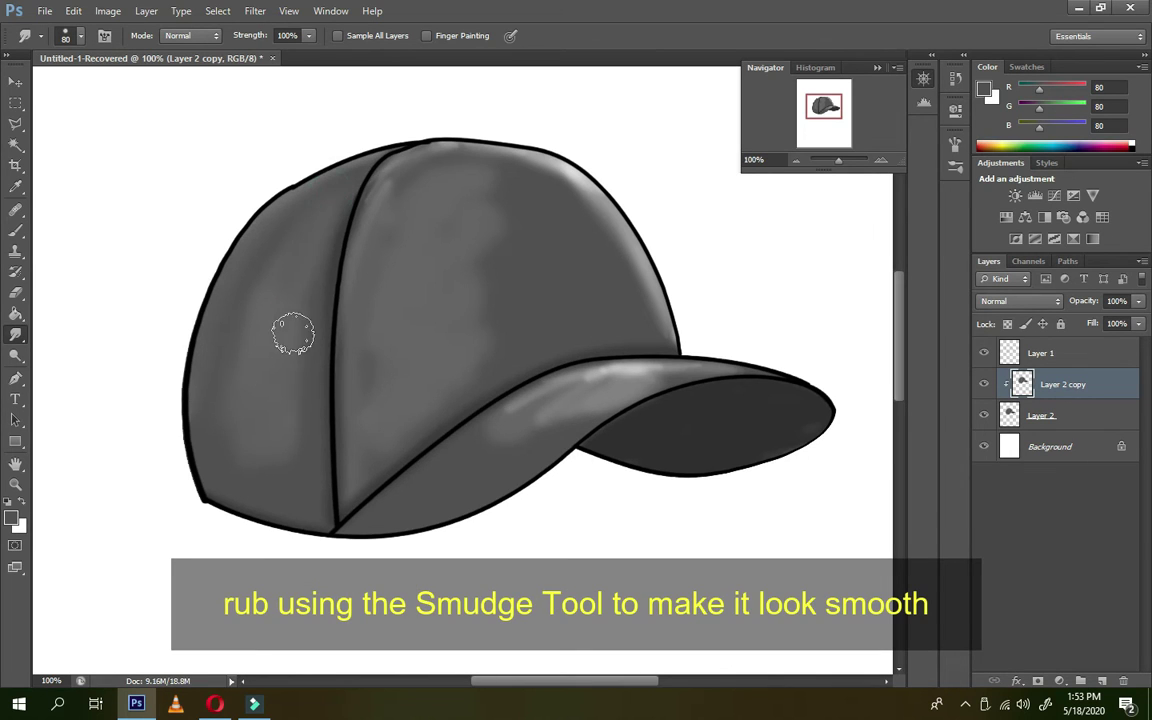
With a 106 px smudge brush, smooth the upper right edge and the brim near the seam.
{"action": "right_click", "coordinate": [441, 210]}
{"action": "type", "text": "106"}
{"action": "left_click", "coordinate": [406, 200]}
{"action": "mouse_move", "coordinate": [458, 145]}
{"action": "left_mouse_down"}
{"action": "mouse_move", "coordinate": [628, 270]}
{"action": "mouse_move", "coordinate": [589, 185]}
{"action": "mouse_move", "coordinate": [586, 321]}
{"action": "mouse_move", "coordinate": [498, 257]}
{"action": "mouse_move", "coordinate": [465, 314]}
{"action": "mouse_move", "coordinate": [478, 363]}
{"action": "mouse_move", "coordinate": [399, 226]}
{"action": "mouse_move", "coordinate": [371, 387]}
{"action": "mouse_move", "coordinate": [334, 342]}
{"action": "mouse_move", "coordinate": [330, 475]}
{"action": "mouse_move", "coordinate": [380, 237]}
{"action": "mouse_move", "coordinate": [415, 198]}
{"action": "left_mouse_up"}
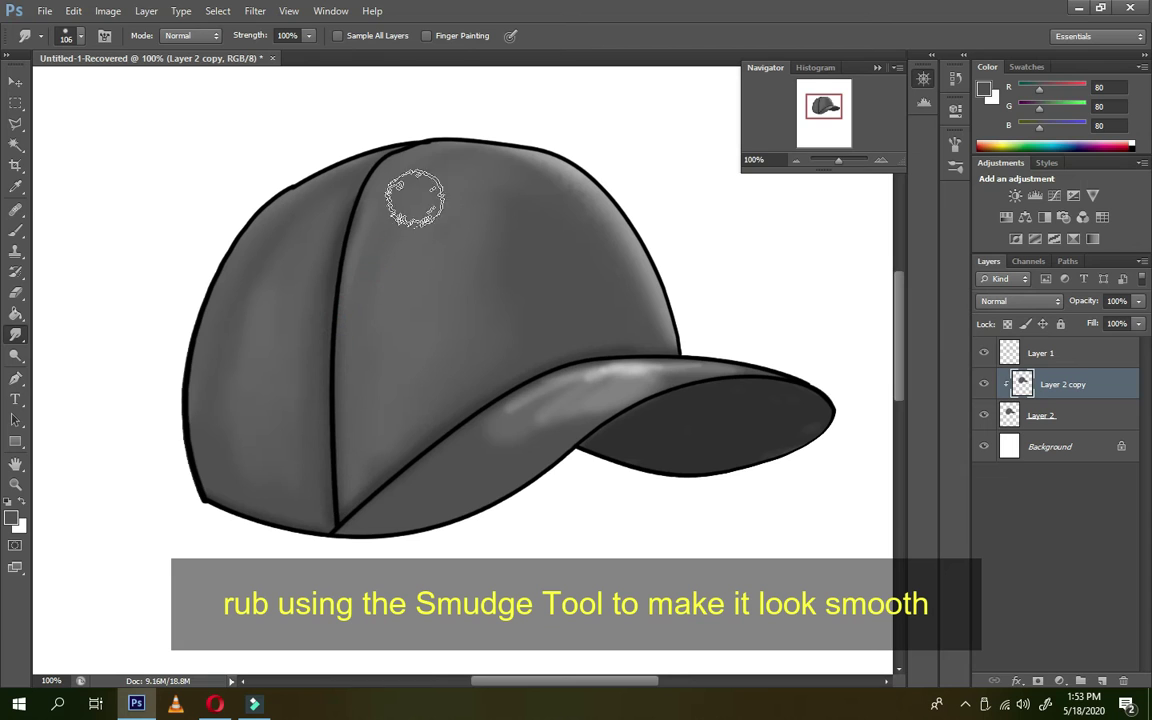
{"action": "mouse_move", "coordinate": [548, 365]}
{"action": "left_mouse_down"}
{"action": "mouse_move", "coordinate": [560, 411]}
{"action": "mouse_move", "coordinate": [476, 470]}
{"action": "mouse_move", "coordinate": [600, 380]}
{"action": "mouse_move", "coordinate": [681, 376]}
{"action": "left_mouse_up"}
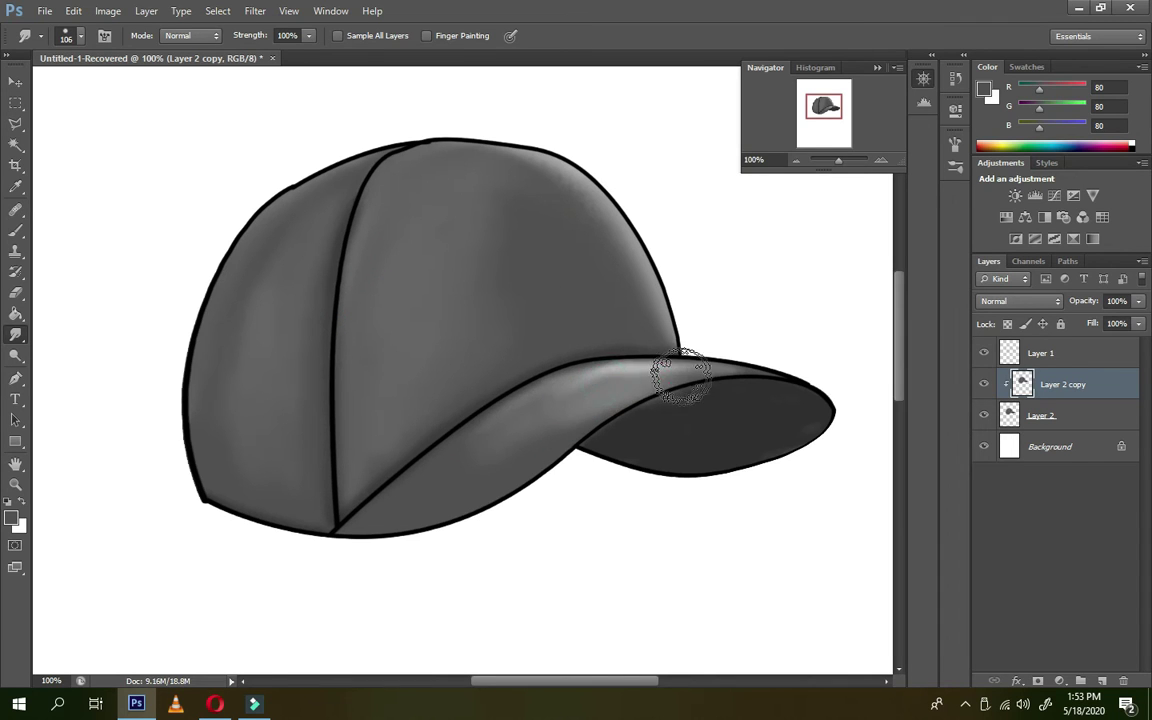
Blend the brim shading with a 71 px brush and merge the copy into Layer 2.
{"action": "right_click", "coordinate": [785, 298]}
{"action": "key", "text": "Return"}
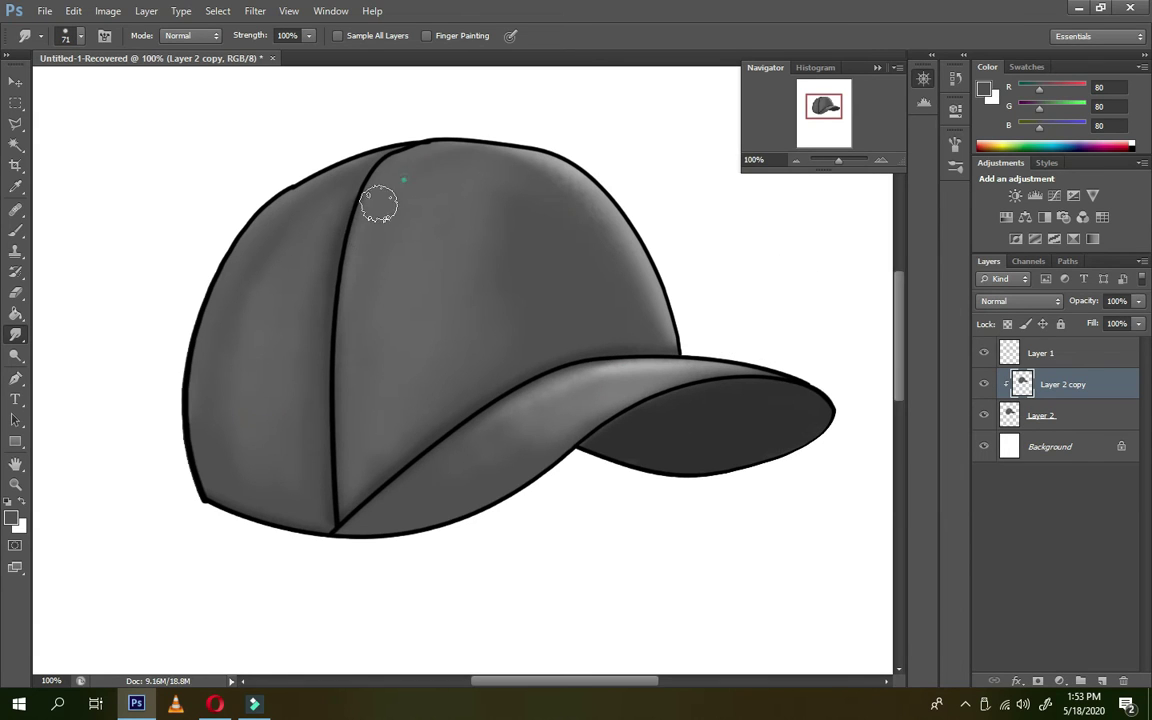
{"action": "mouse_move", "coordinate": [564, 400]}
{"action": "left_mouse_down"}
{"action": "mouse_move", "coordinate": [522, 450]}
{"action": "mouse_move", "coordinate": [609, 391]}
{"action": "mouse_move", "coordinate": [548, 401]}
{"action": "left_mouse_up"}
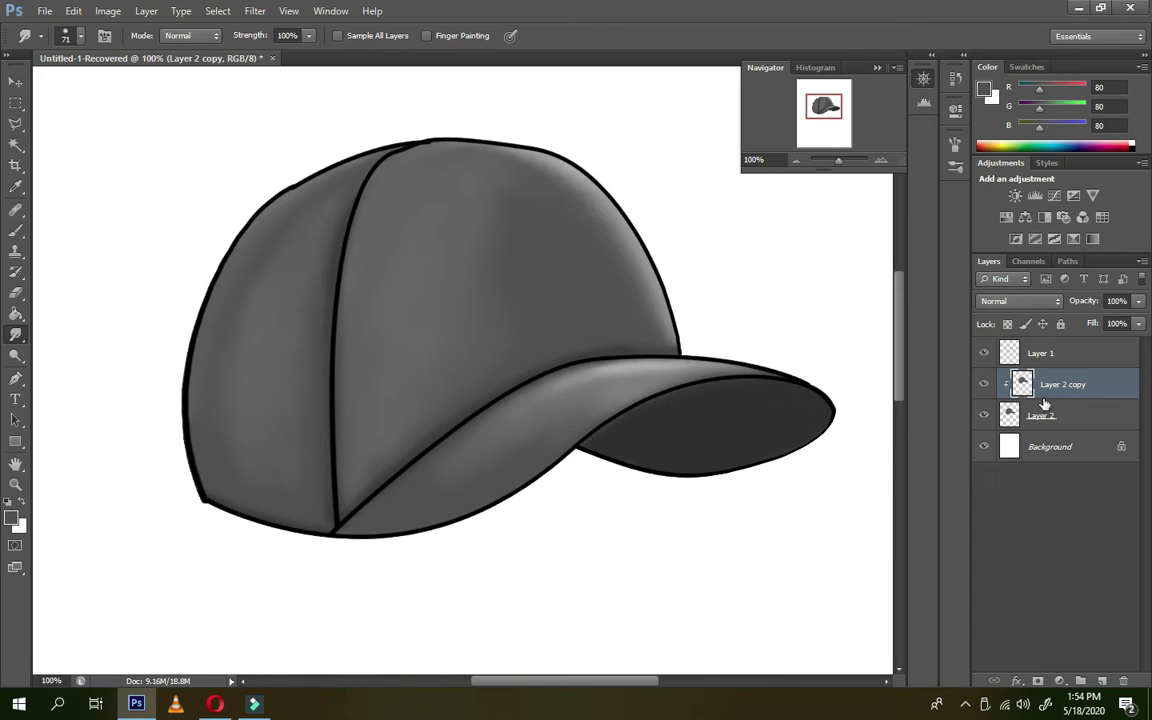
{"action": "key", "text": "ctrl+e"}
Zoom out and dodge a broad highlight across the upper crown and left panel with a large soft brush.
{"action": "left_click_drag", "start_coordinate": [838, 161], "coordinate": [835, 166]}
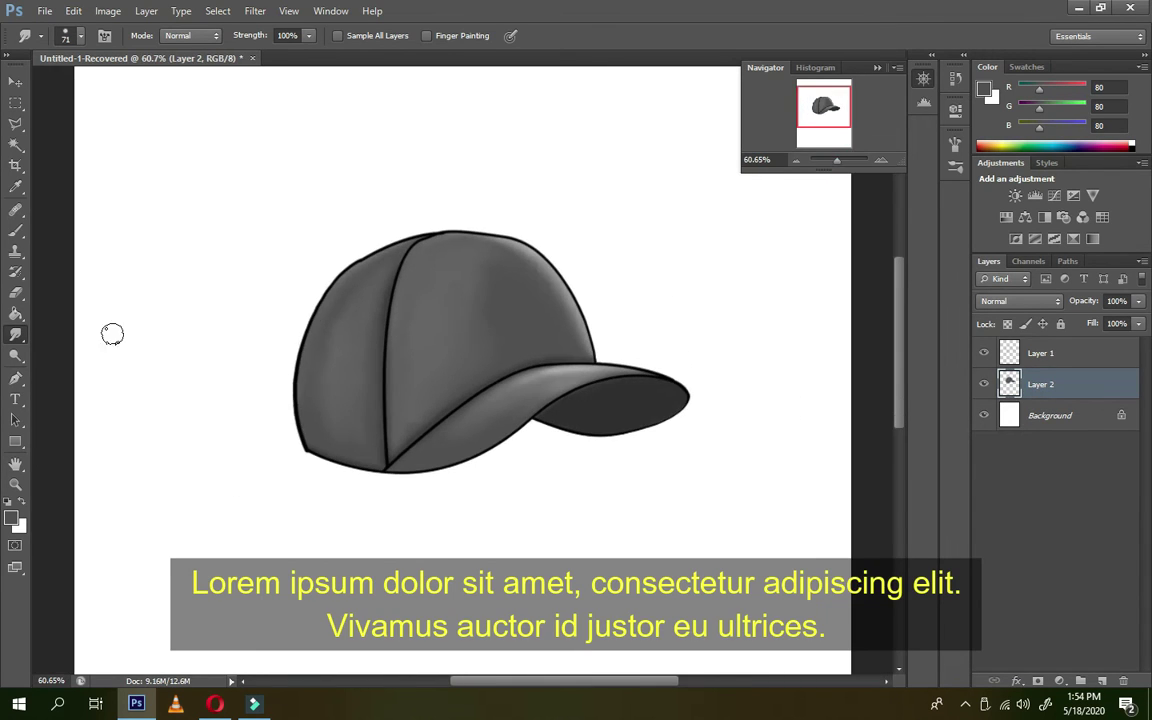
{"action": "right_click", "coordinate": [17, 354]}
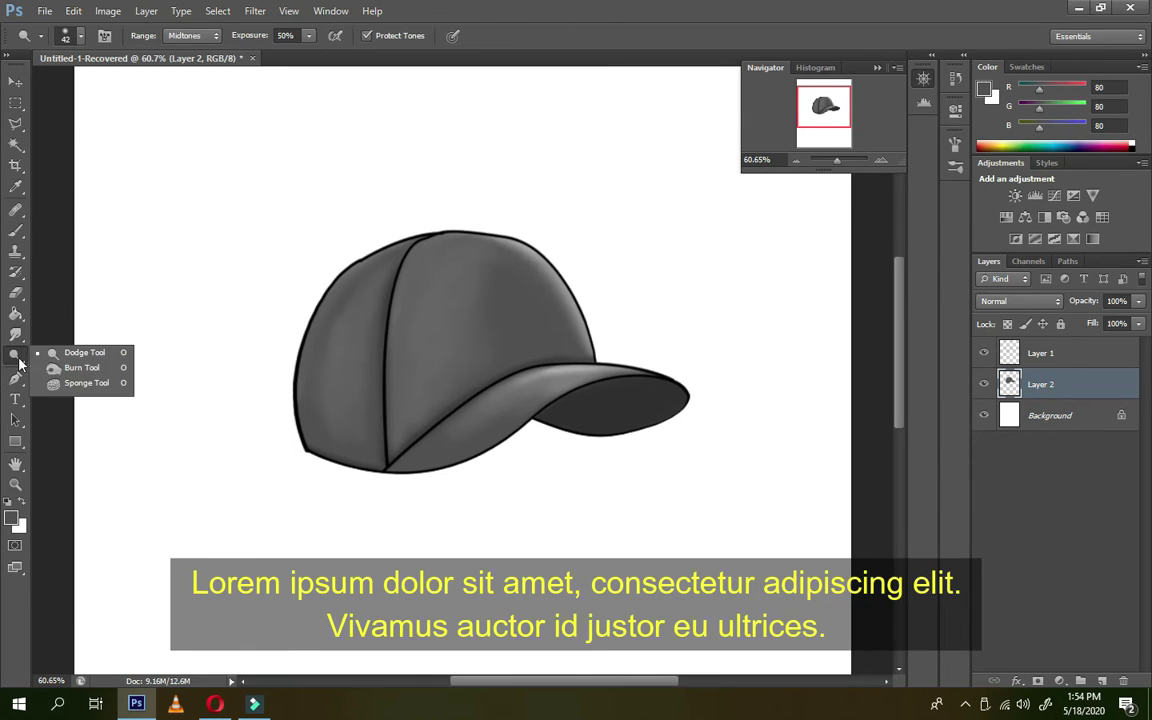
{"action": "left_click", "coordinate": [75, 347]}
{"action": "right_click", "coordinate": [545, 250]}
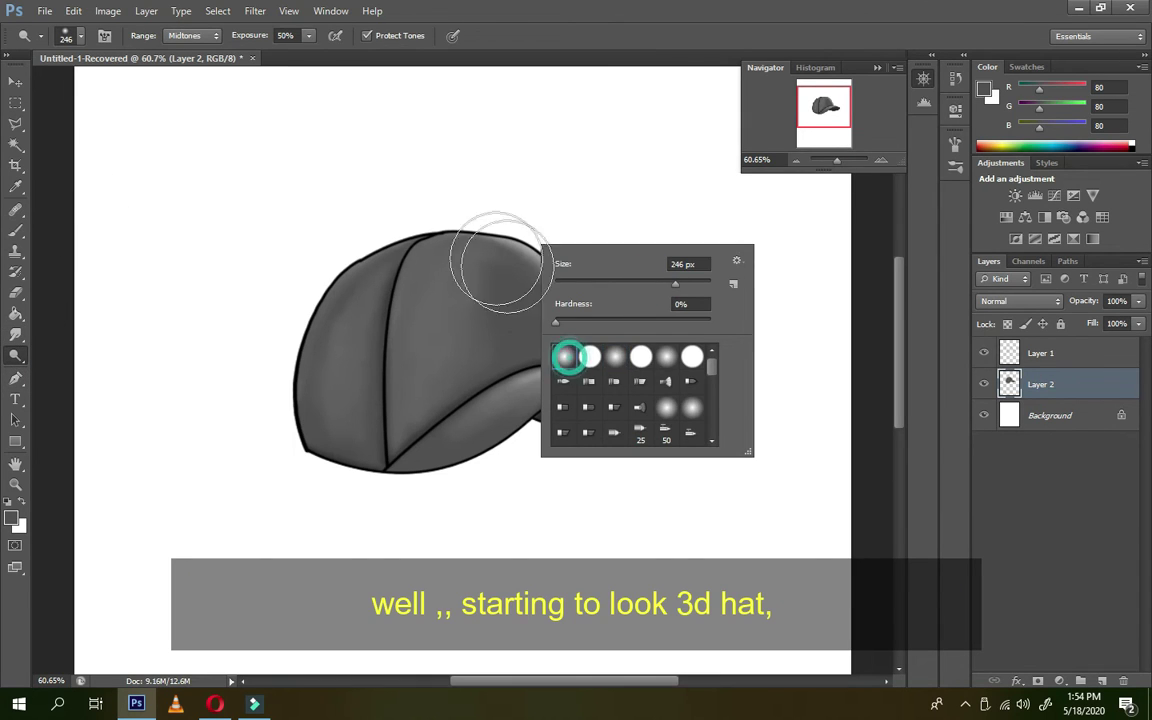
{"action": "left_click", "coordinate": [303, 265]}
{"action": "left_click_drag", "start_coordinate": [555, 308], "coordinate": [329, 249]}
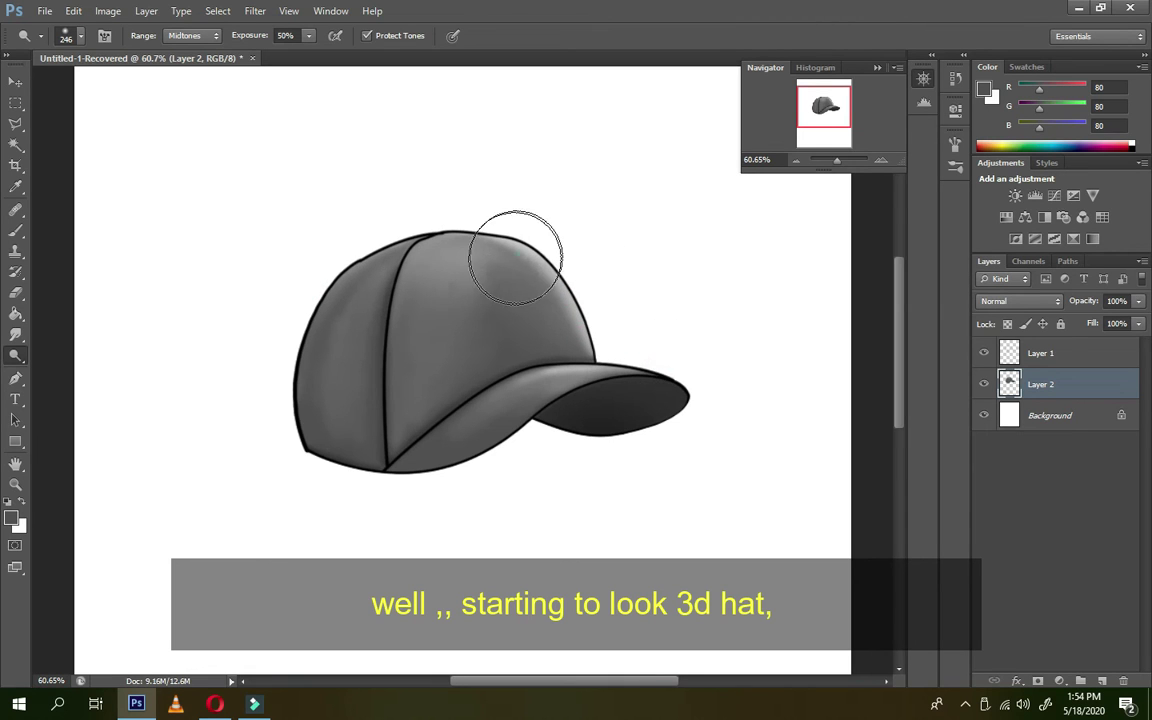
{"action": "left_click_drag", "start_coordinate": [514, 244], "coordinate": [386, 218]}
{"action": "mouse_move", "coordinate": [244, 355]}
{"action": "left_mouse_down"}
{"action": "mouse_move", "coordinate": [374, 307]}
{"action": "mouse_move", "coordinate": [388, 338]}
{"action": "mouse_move", "coordinate": [386, 290]}
{"action": "left_mouse_up"}
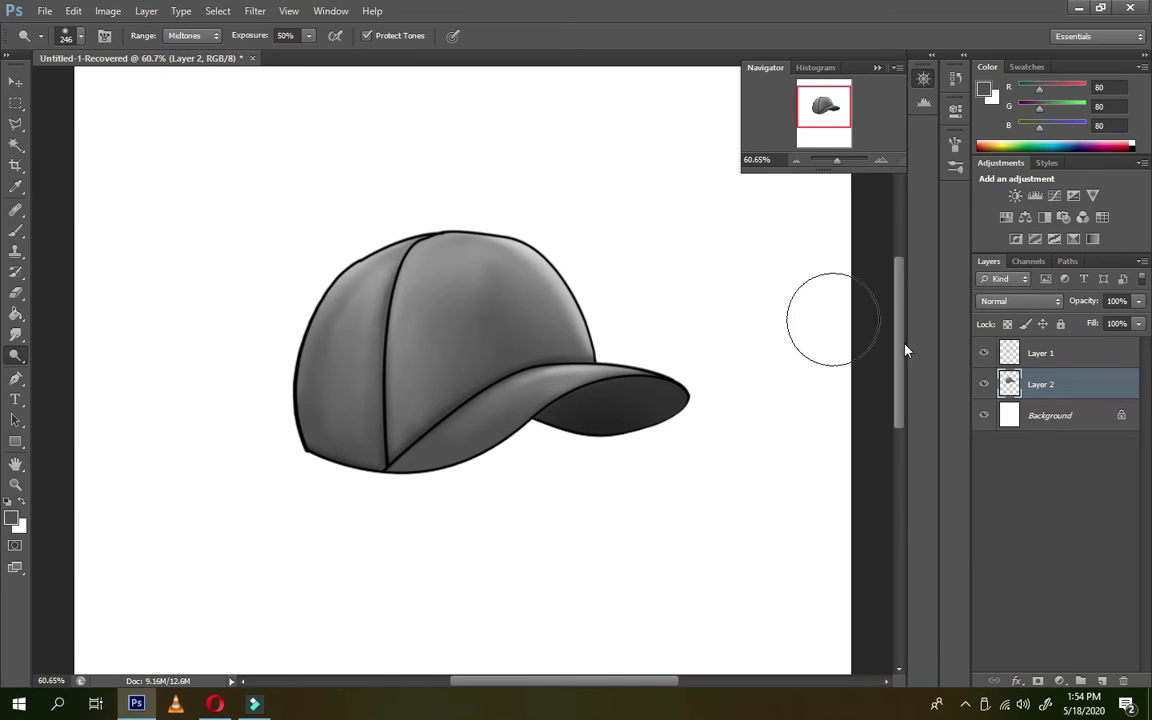
Merge the outline Layer 1 into Layer 2, then start a new text layer on the cap.
{"action": "left_click", "coordinate": [1041, 356]}
{"action": "left_click", "coordinate": [984, 353]}
{"action": "left_click", "coordinate": [984, 353]}
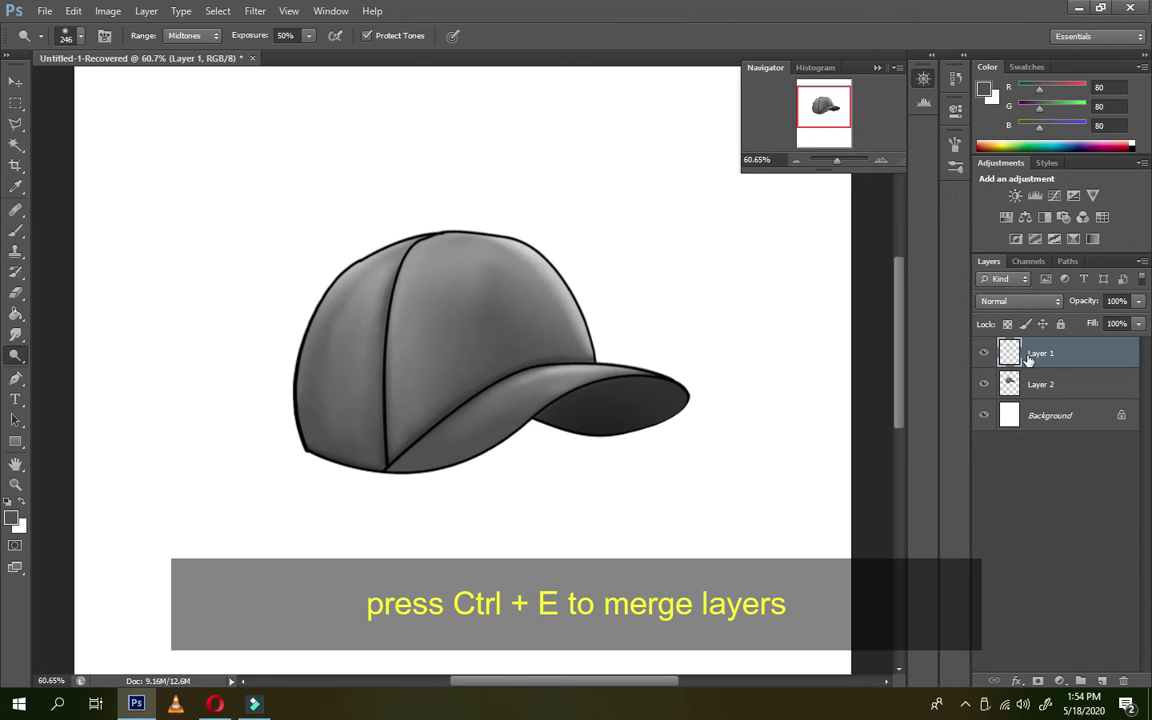
{"action": "key", "text": "ctrl+e"}
{"action": "left_click", "coordinate": [984, 353]}
{"action": "left_click", "coordinate": [984, 353]}
{"action": "left_click", "coordinate": [18, 400]}
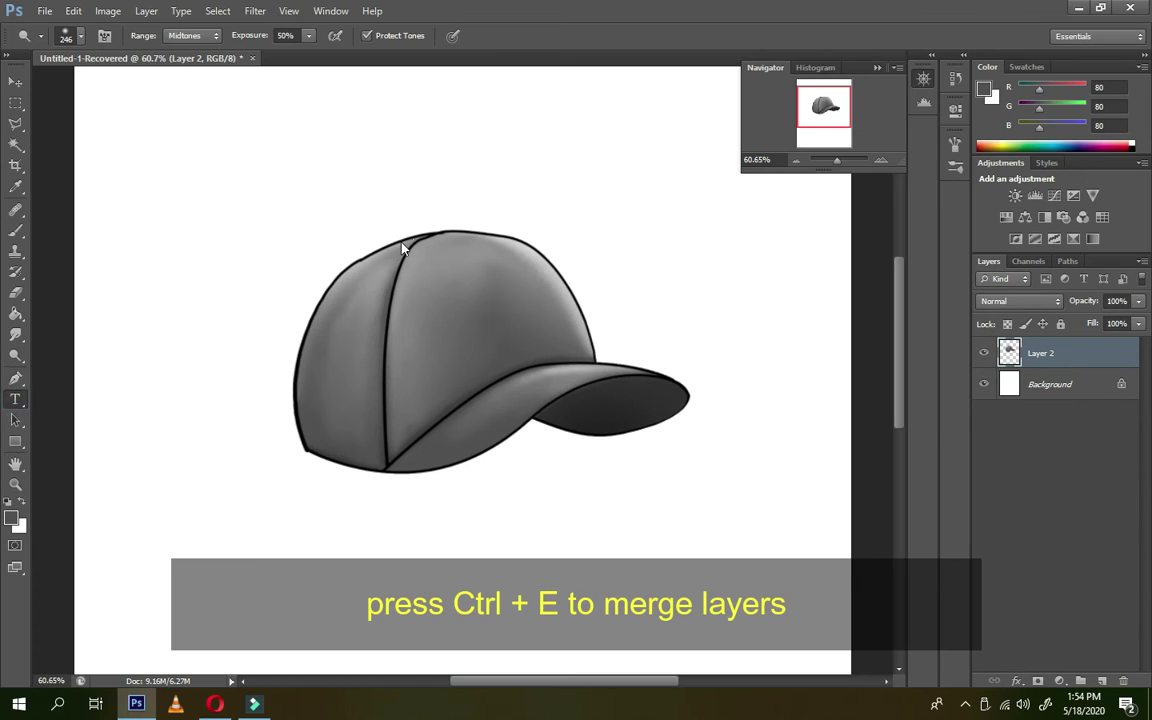
{"action": "left_click", "coordinate": [352, 220]}
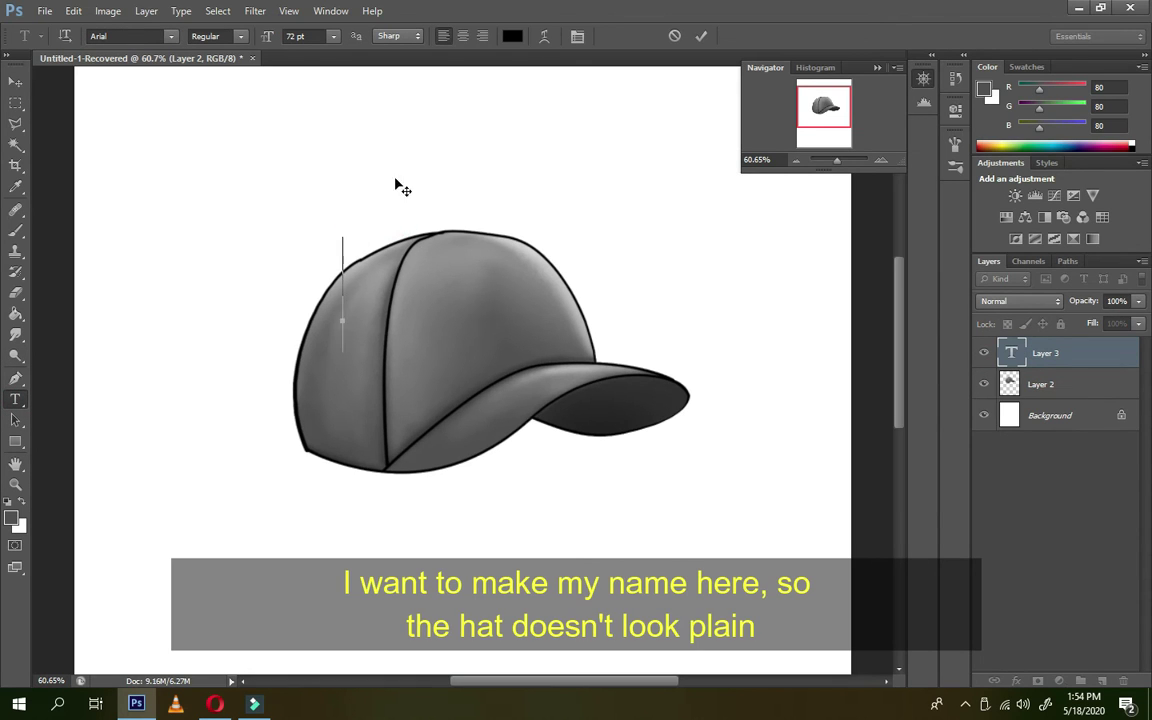
Type 'OM BALAX' in white at 24 pt on the cap.
{"action": "left_click", "coordinate": [512, 36]}
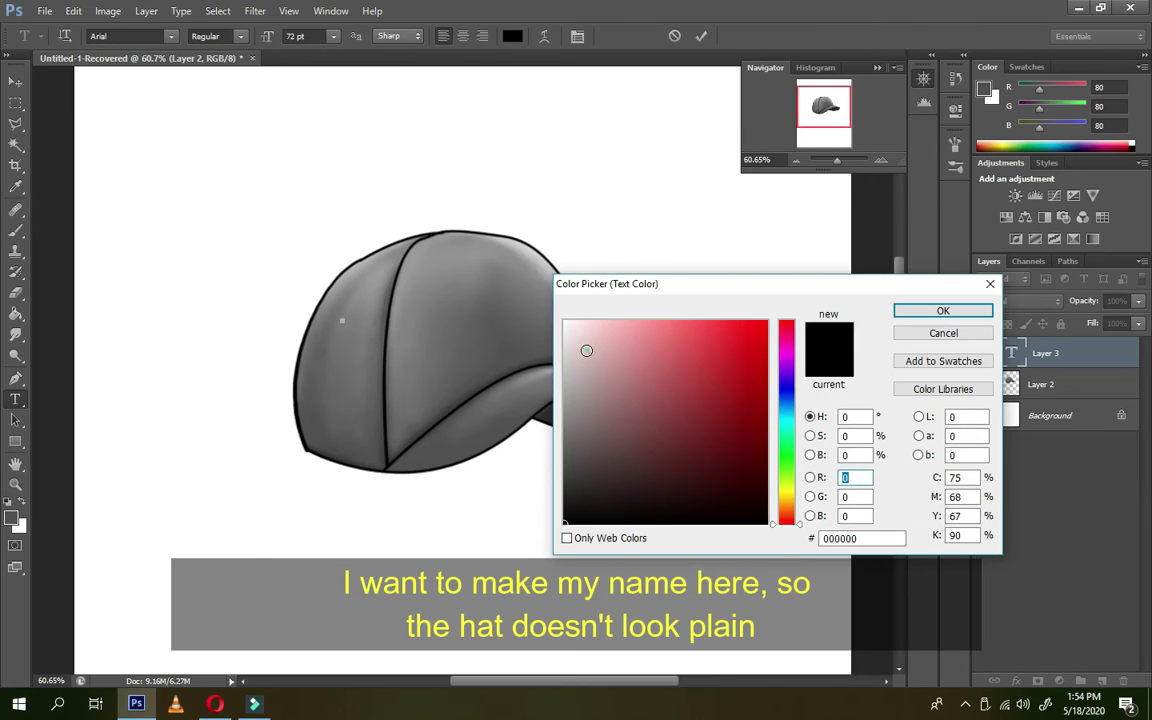
{"action": "left_click", "coordinate": [565, 322]}
{"action": "left_click", "coordinate": [916, 312]}
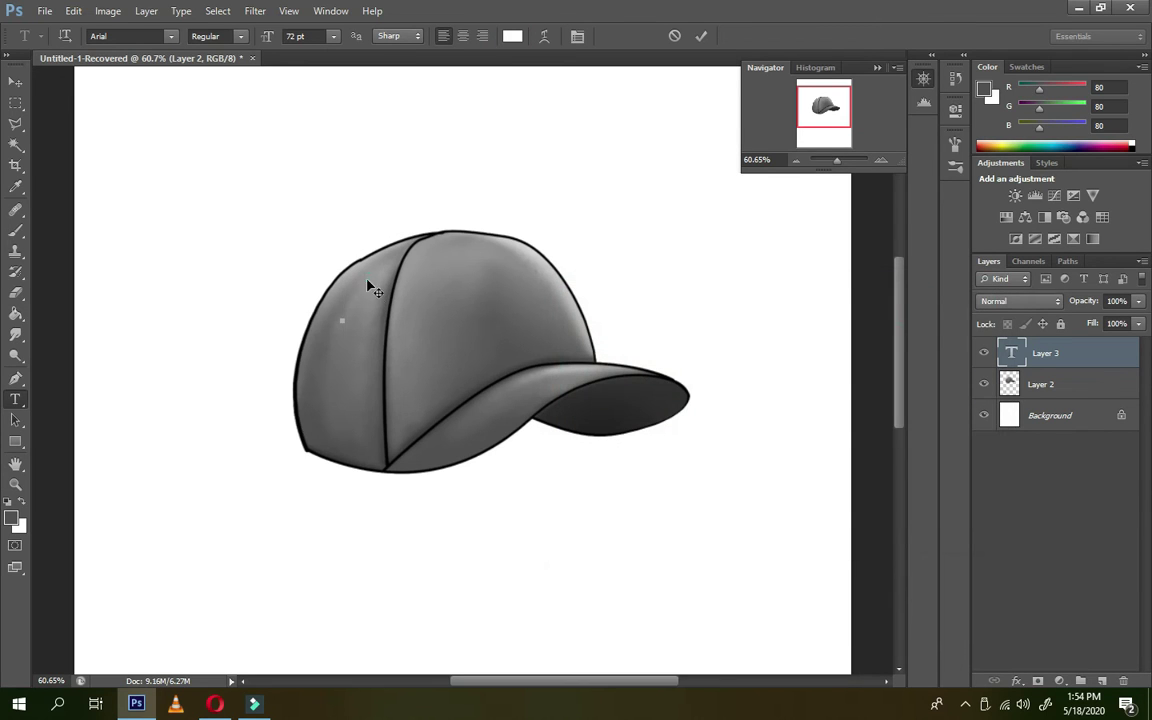
{"action": "left_click", "coordinate": [331, 37]}
{"action": "left_click", "coordinate": [337, 216]}
{"action": "type", "text": "O"}
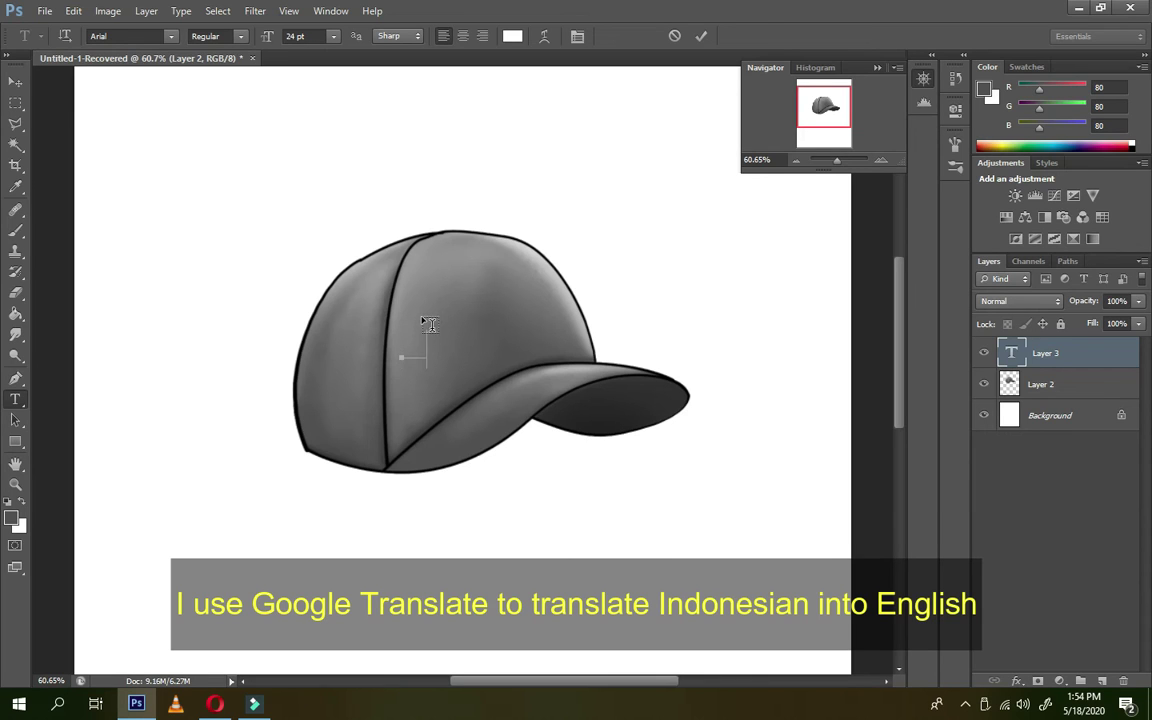
{"action": "type", "text": "M"}
{"action": "type", "text": " BALAX"}
Change the OM BALAX font to Adventure, commit it, and move it up and right on the cap.
{"action": "key", "text": "ctrl+a"}
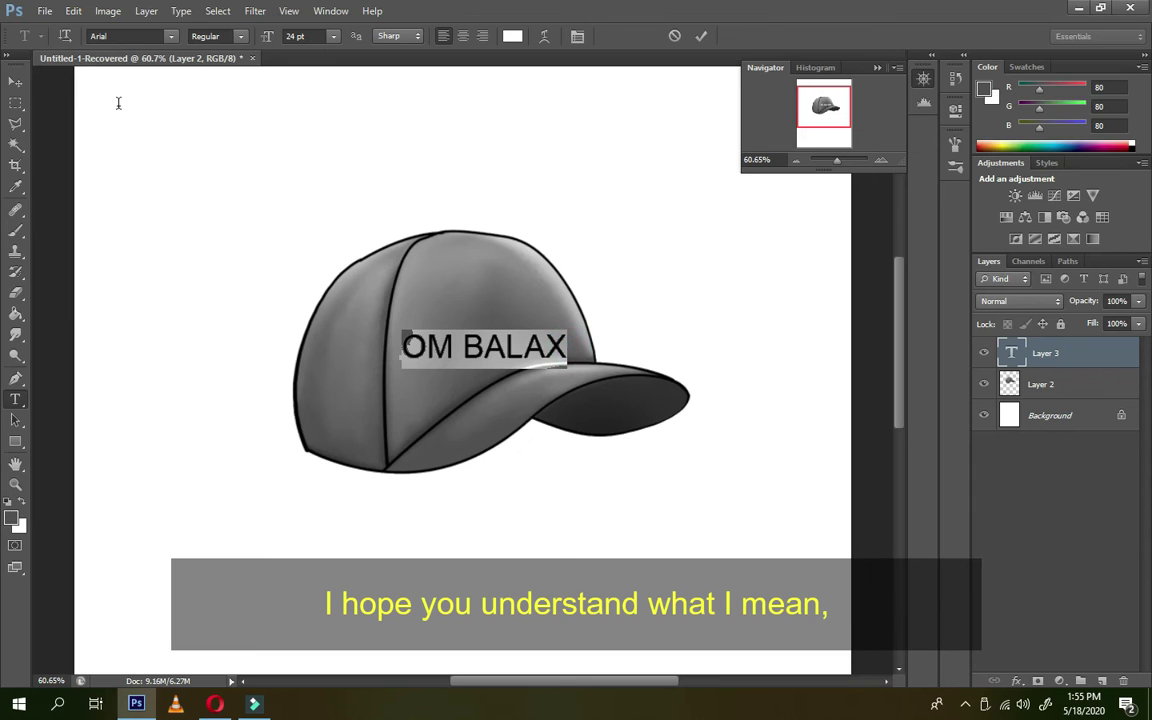
{"action": "left_click", "coordinate": [171, 36]}
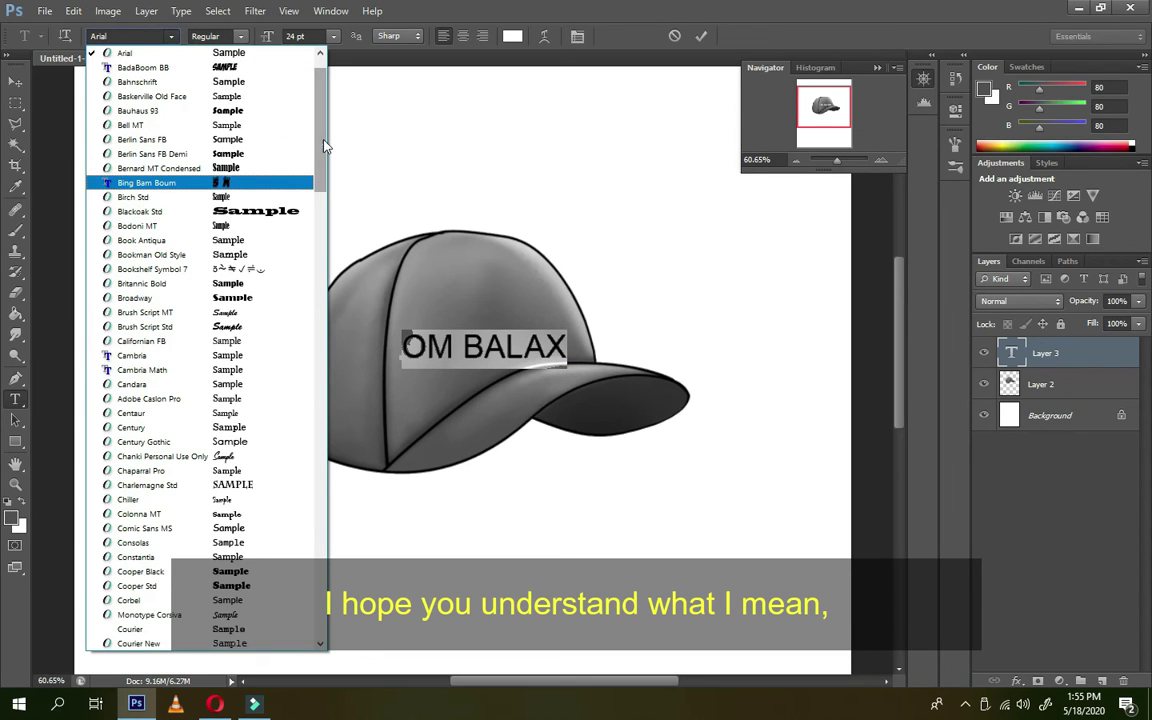
{"action": "scroll", "coordinate": [324, 146], "scroll_direction": "up", "scroll_amount": 1}
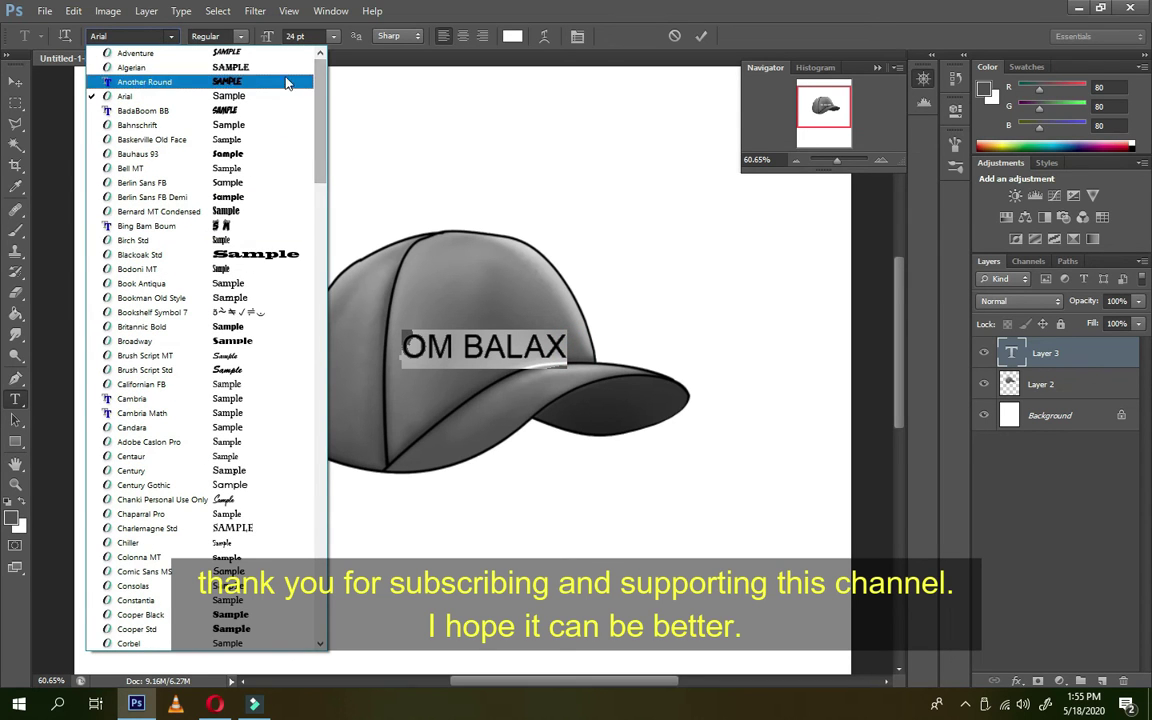
{"action": "left_click", "coordinate": [262, 58]}
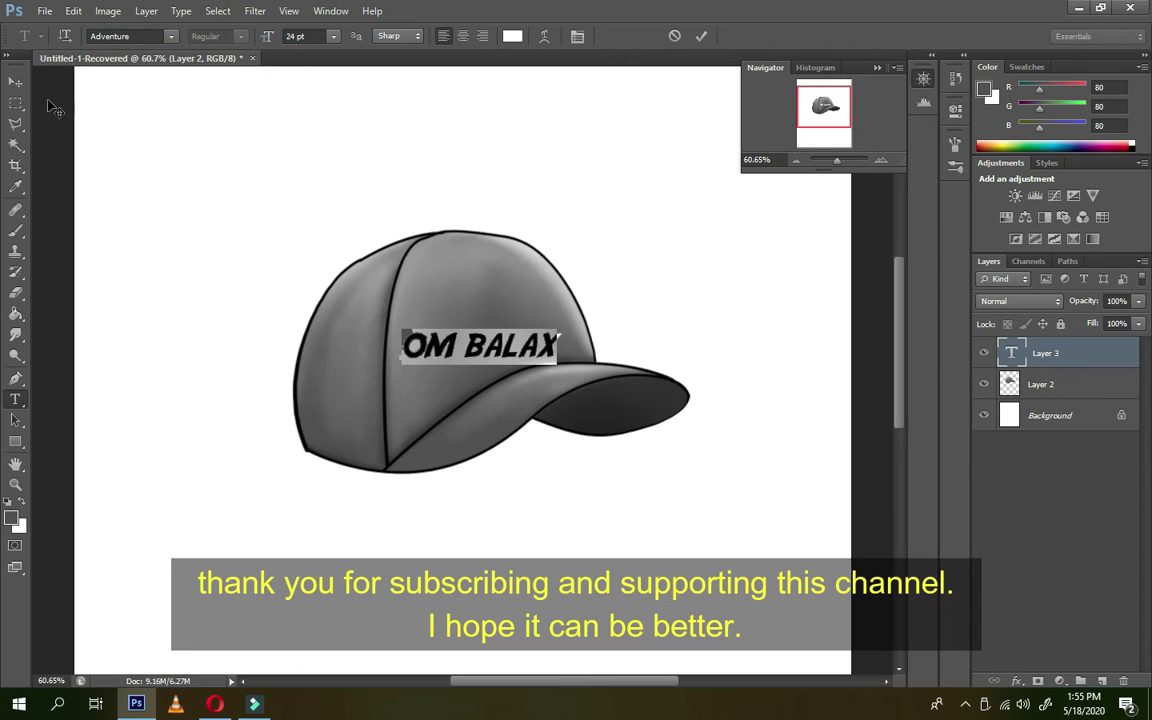
{"action": "left_click", "coordinate": [15, 81]}
{"action": "left_click_drag", "start_coordinate": [587, 352], "coordinate": [613, 326]}
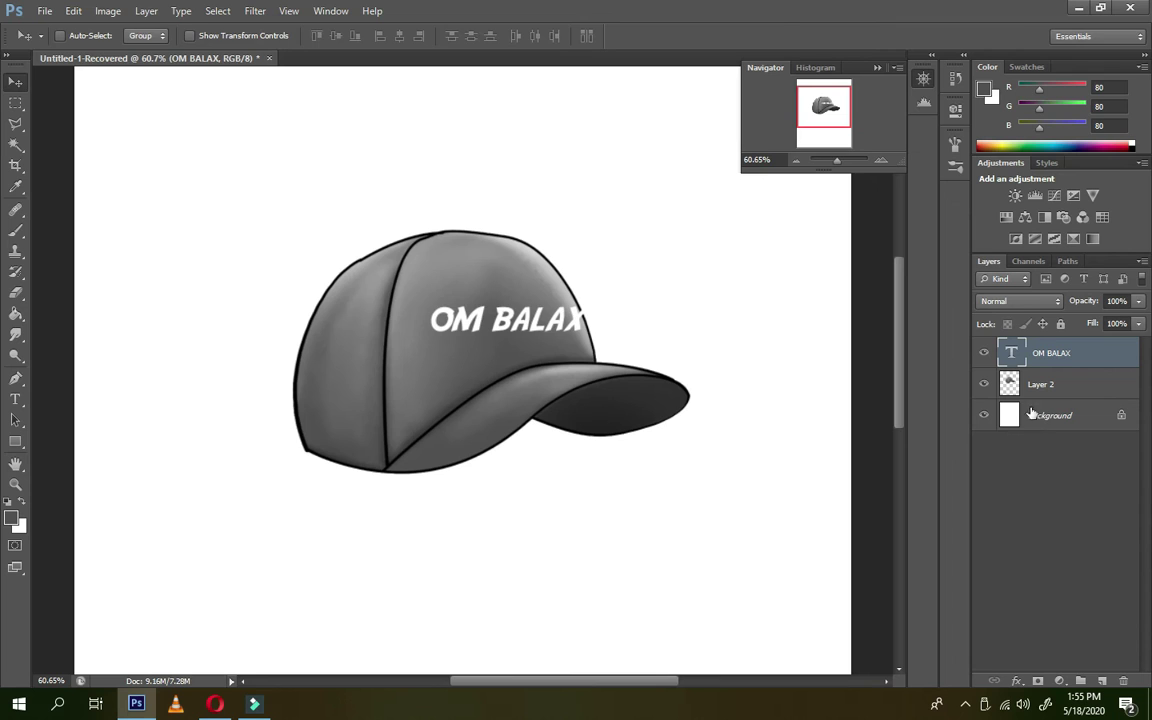
Tilt OM BALAX slightly upward and warp it into an arch following the cap's curve.
{"action": "key", "text": "ctrl+t"}
{"action": "left_click_drag", "start_coordinate": [592, 338], "coordinate": [580, 318]}
{"action": "key", "text": "Return"}
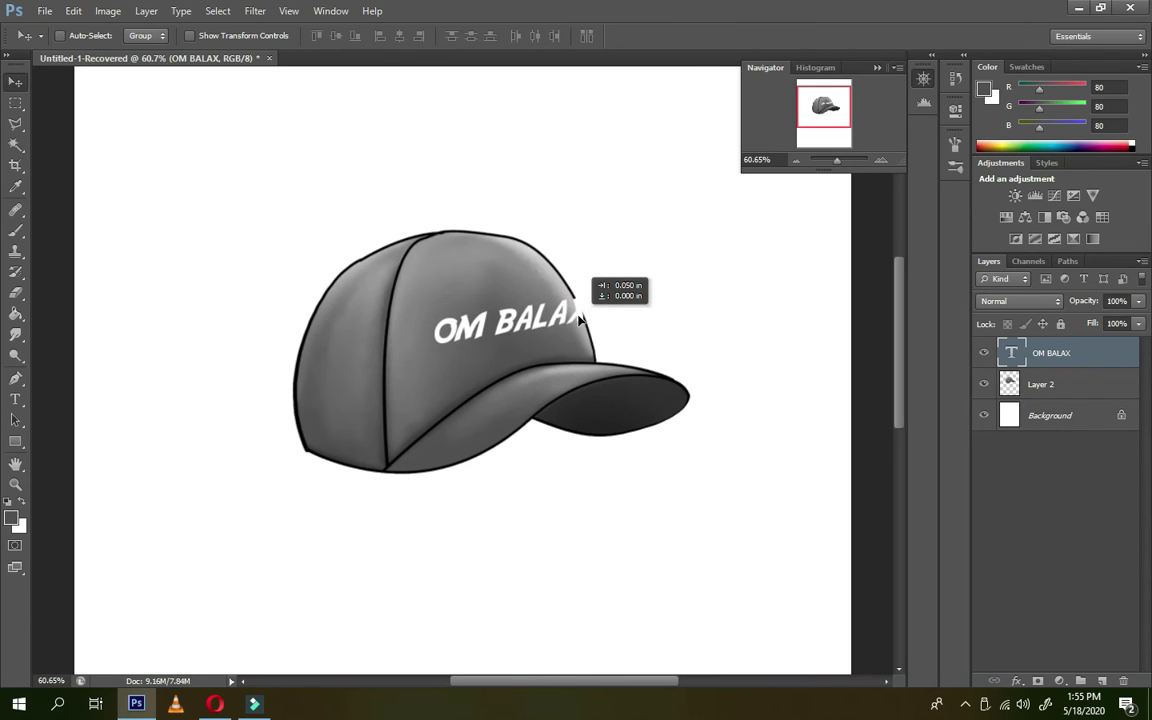
{"action": "key", "text": "ctrl+t"}
{"action": "left_click", "coordinate": [757, 35]}
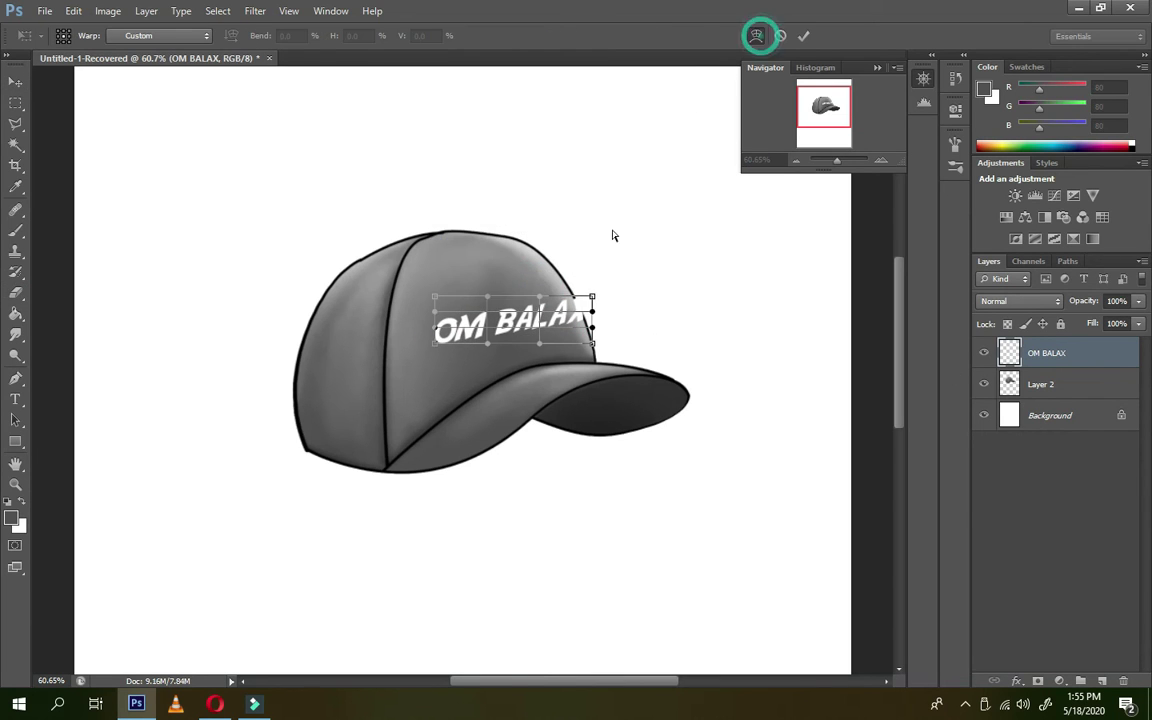
{"action": "left_click_drag", "start_coordinate": [487, 297], "coordinate": [481, 271]}
{"action": "left_click_drag", "start_coordinate": [437, 327], "coordinate": [440, 320]}
{"action": "left_click", "coordinate": [590, 320]}
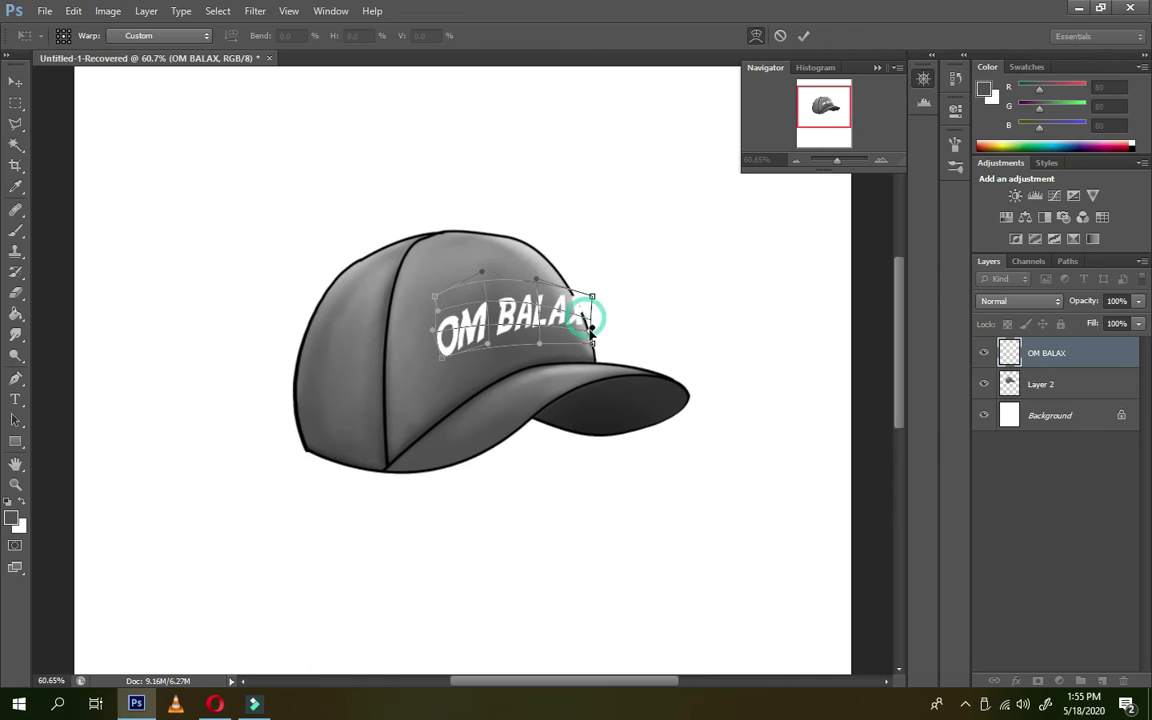
{"action": "key", "text": "Return"}
Add a Drop Shadow layer effect to the OM BALAX text and adjust its settings.
{"action": "key", "text": "e"}
{"action": "left_click", "coordinate": [1016, 683]}
{"action": "left_click", "coordinate": [930, 616]}
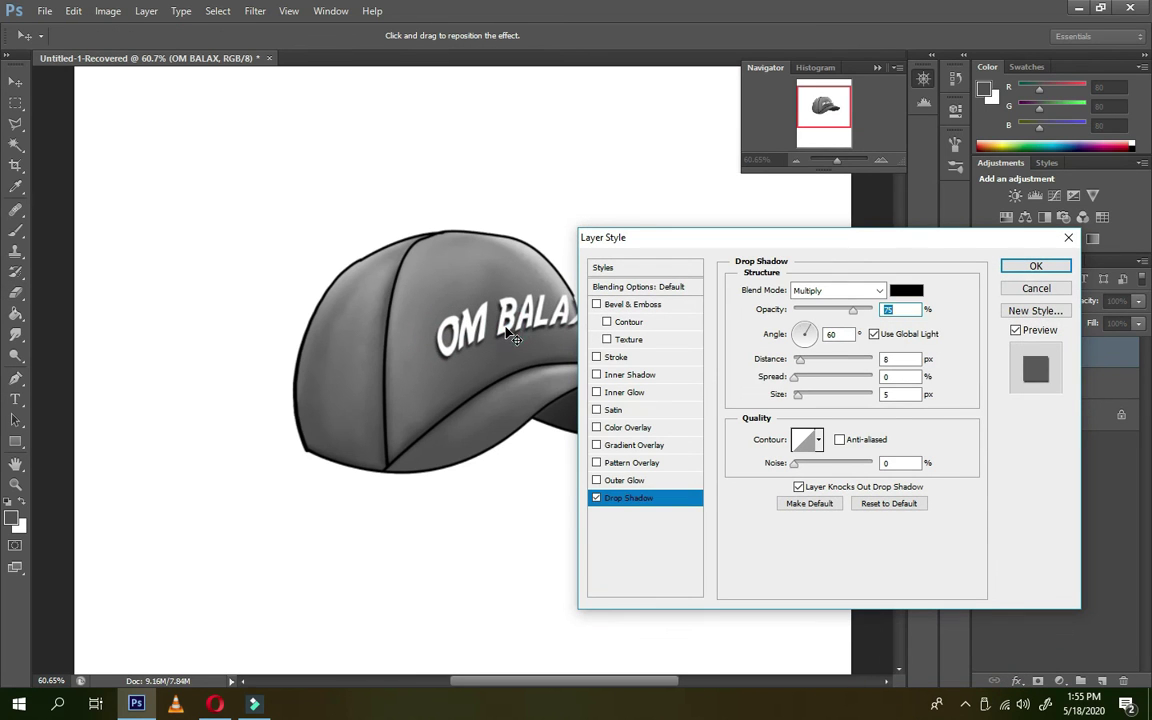
{"action": "left_click", "coordinate": [797, 394]}
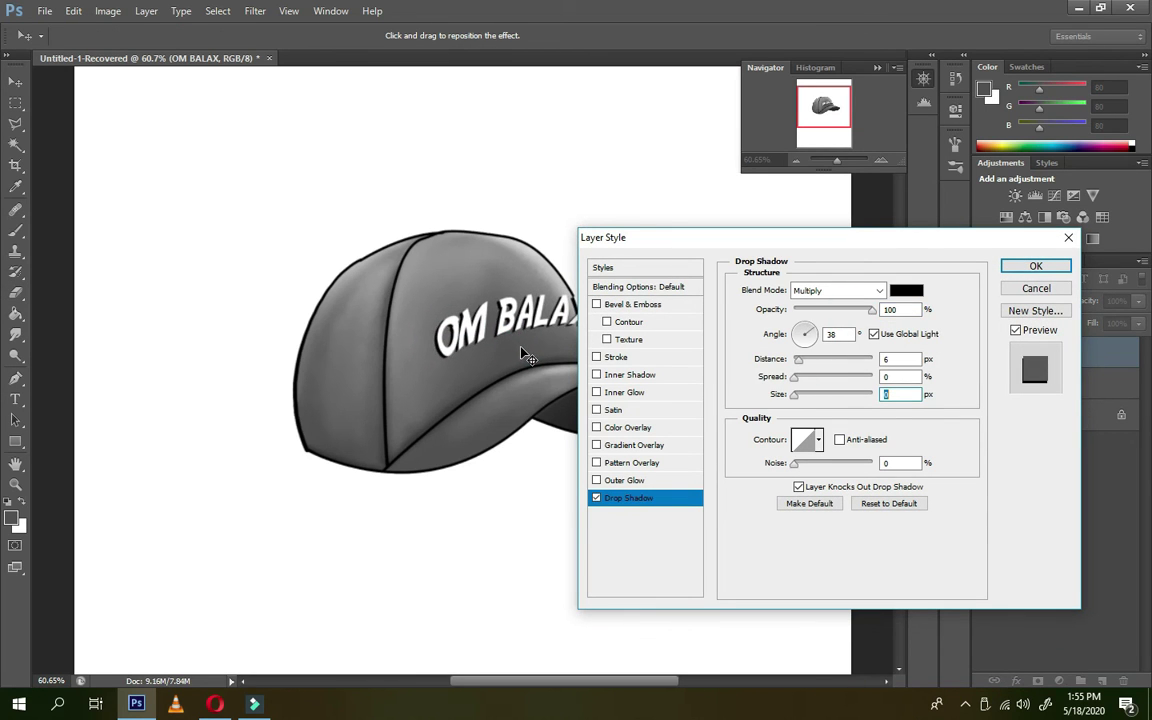
{"action": "key", "text": "Return"}
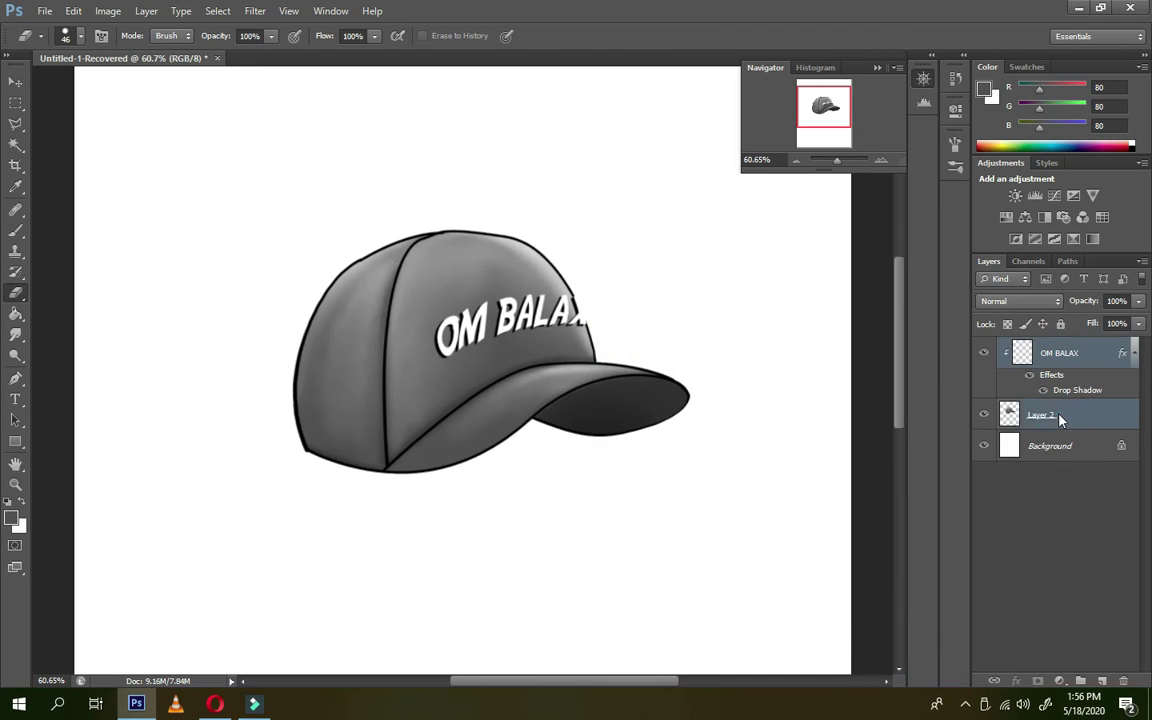
{"action": "double_click", "coordinate": [1058, 389]}
Merge the OM BALAX text layer into the cap layer.
{"action": "left_click", "coordinate": [1006, 273]}
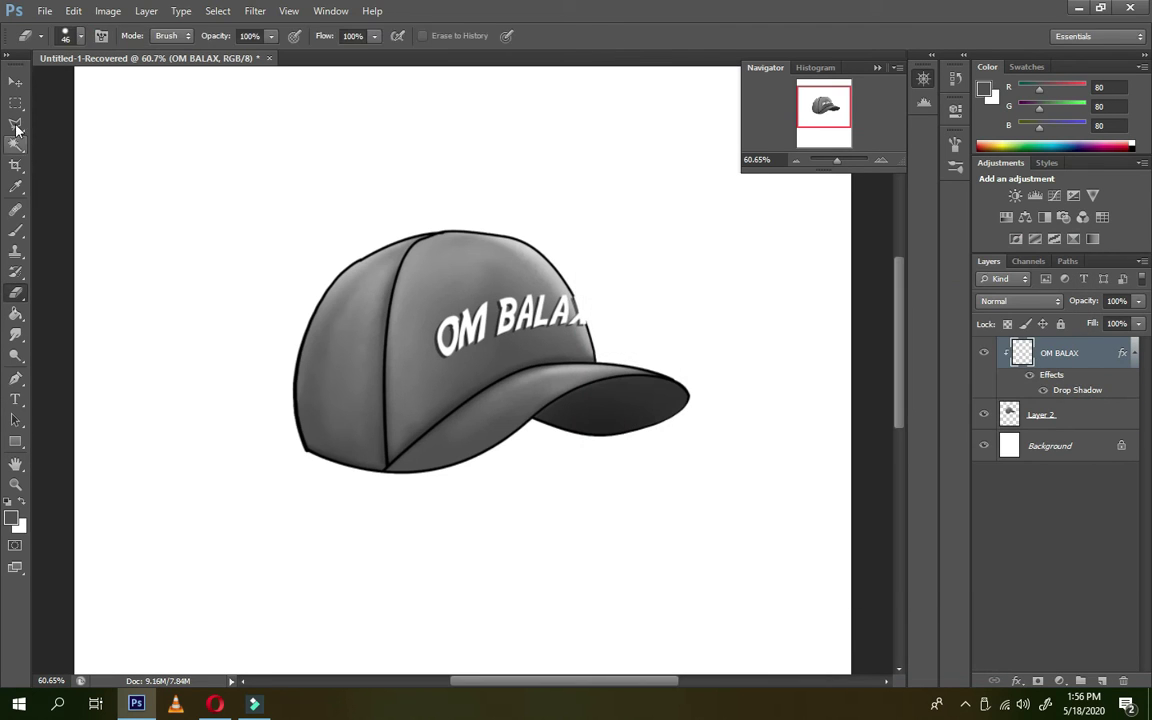
{"action": "right_click", "coordinate": [1050, 352]}
{"action": "left_click", "coordinate": [950, 432]}
Fill the Background layer with orange ff9000.
{"action": "left_click", "coordinate": [1041, 387]}
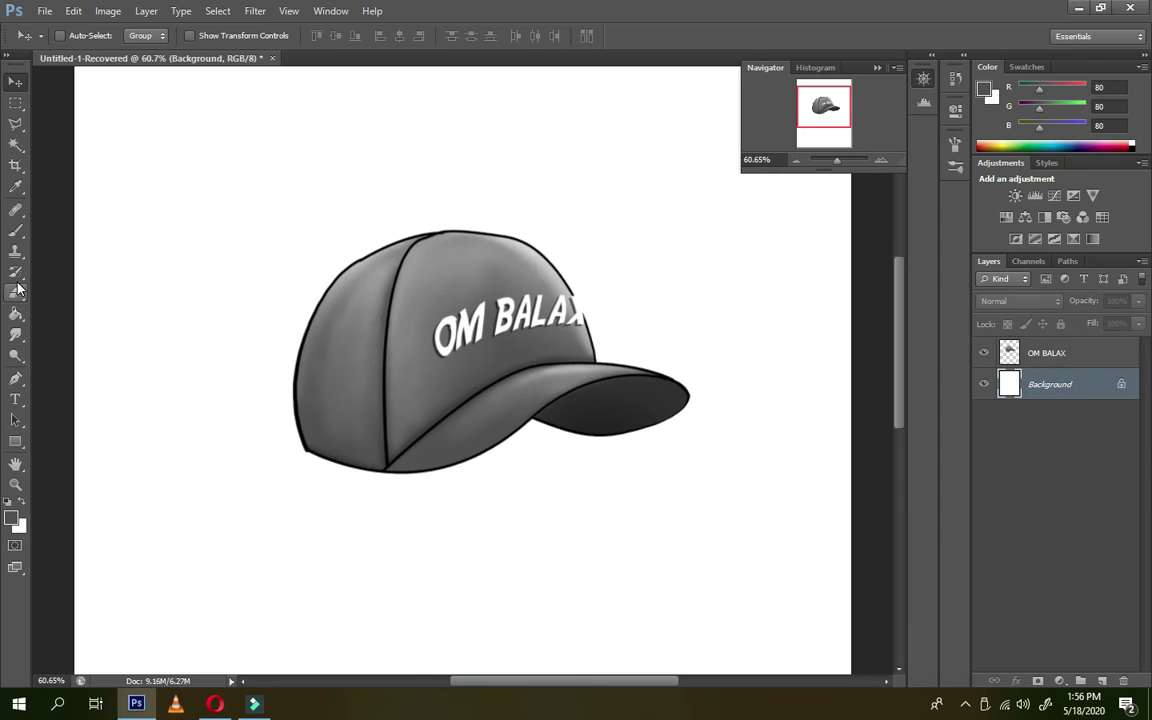
{"action": "left_click", "coordinate": [11, 517]}
{"action": "left_click", "coordinate": [786, 490]}
{"action": "left_click", "coordinate": [786, 505]}
{"action": "left_click", "coordinate": [943, 310]}
{"action": "key", "text": "g"}
{"action": "left_click", "coordinate": [650, 311]}
{"action": "key", "text": "v"}
{"action": "scroll", "coordinate": [500, 322], "scroll_direction": "down", "scroll_amount": 1}
On a new layer, paint a black shadow under the cap and smudge it out to the left.
{"action": "left_click", "coordinate": [1104, 680]}
{"action": "key", "text": "b"}
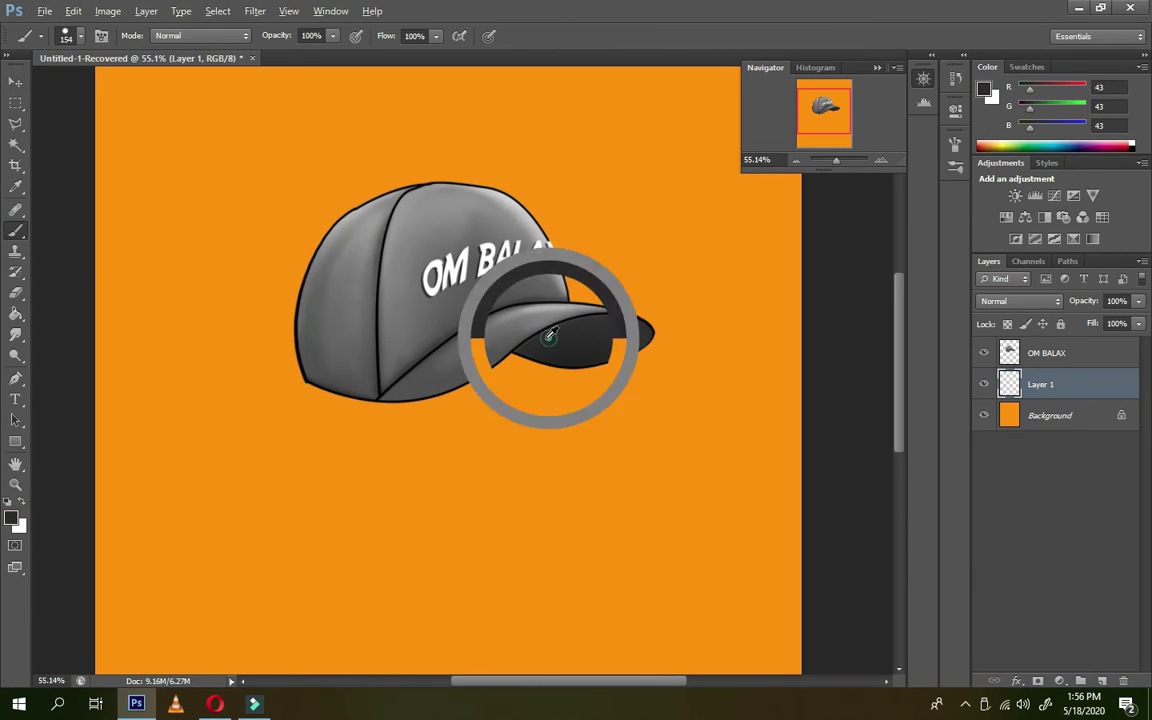
{"action": "right_click", "coordinate": [571, 262]}
{"action": "left_click", "coordinate": [11, 517]}
{"action": "left_click", "coordinate": [871, 309]}
{"action": "right_click", "coordinate": [530, 270]}
{"action": "key", "text": "Return"}
{"action": "left_click_drag", "start_coordinate": [285, 385], "coordinate": [547, 355]}
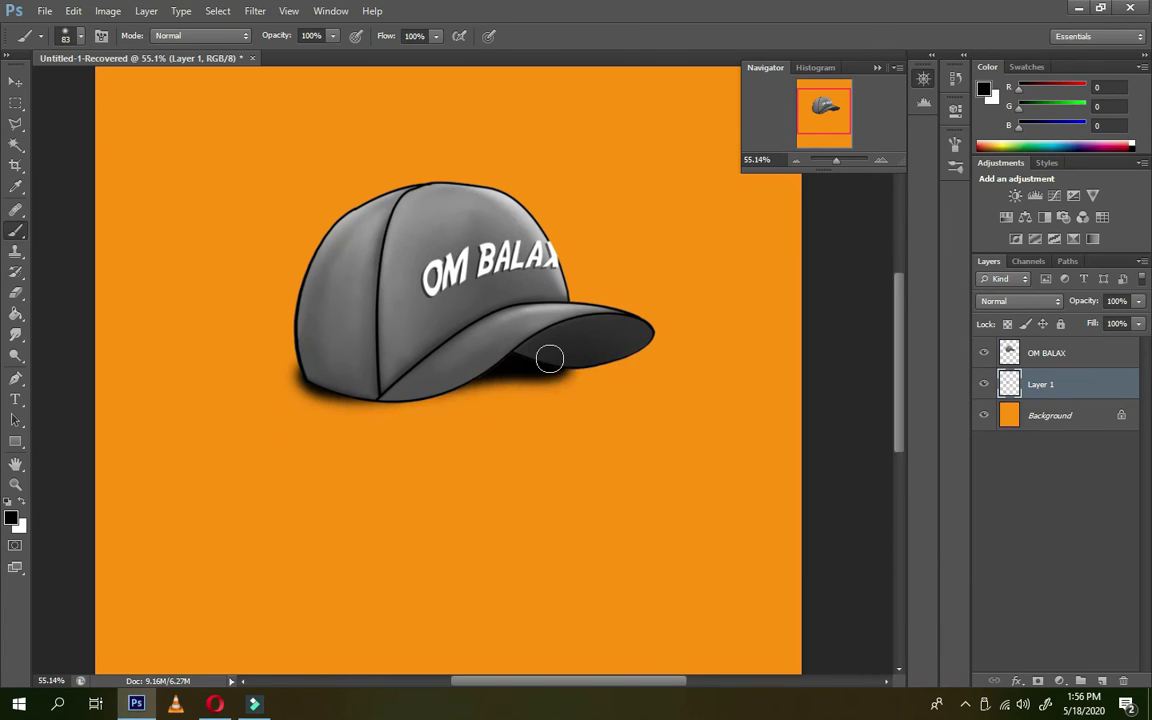
{"action": "left_click", "coordinate": [15, 334]}
{"action": "mouse_move", "coordinate": [380, 395]}
{"action": "left_mouse_down"}
{"action": "mouse_move", "coordinate": [319, 404]}
{"action": "mouse_move", "coordinate": [407, 410]}
{"action": "mouse_move", "coordinate": [609, 347]}
{"action": "mouse_move", "coordinate": [496, 399]}
{"action": "mouse_move", "coordinate": [375, 424]}
{"action": "mouse_move", "coordinate": [410, 432]}
{"action": "mouse_move", "coordinate": [296, 437]}
{"action": "mouse_move", "coordinate": [653, 391]}
{"action": "mouse_move", "coordinate": [361, 343]}
{"action": "left_mouse_up"}
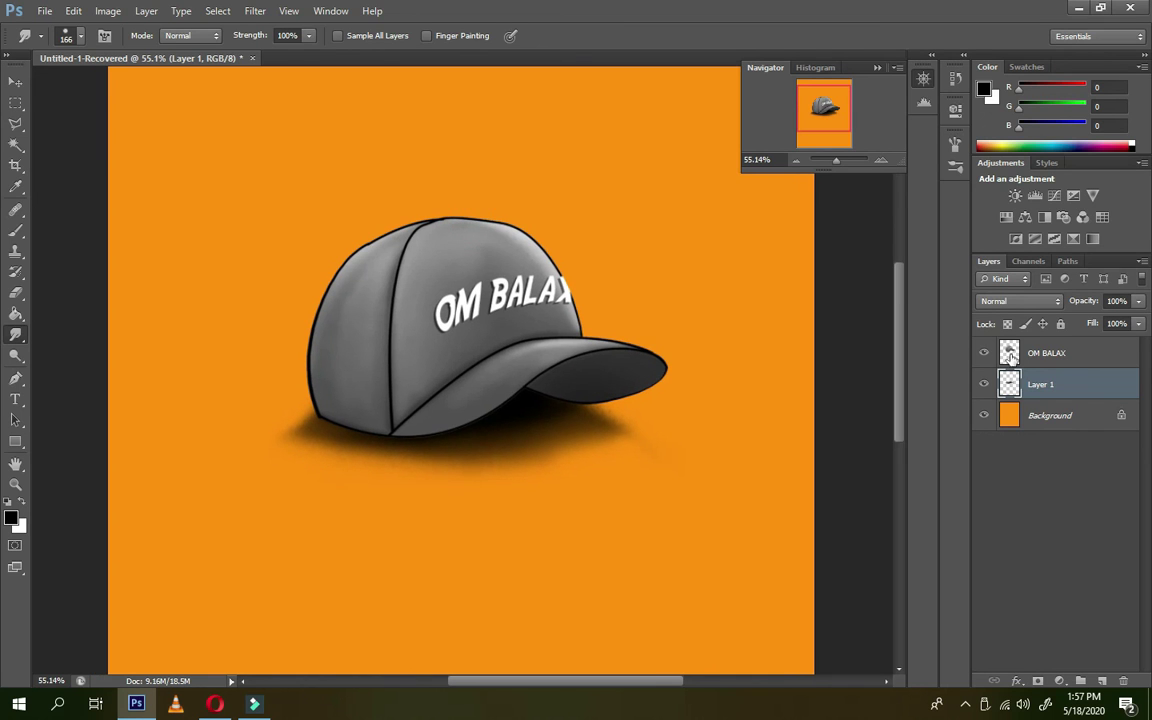
Duplicate the cap, place it below the shadow layer, flip it upside down and warp it toward the brim.
{"action": "left_click", "coordinate": [1046, 352]}
{"action": "key", "text": "ctrl+j"}
{"action": "left_click_drag", "start_coordinate": [1046, 352], "coordinate": [1046, 431]}
{"action": "key", "text": "ctrl+t"}
{"action": "left_click_drag", "start_coordinate": [462, 222], "coordinate": [486, 592]}
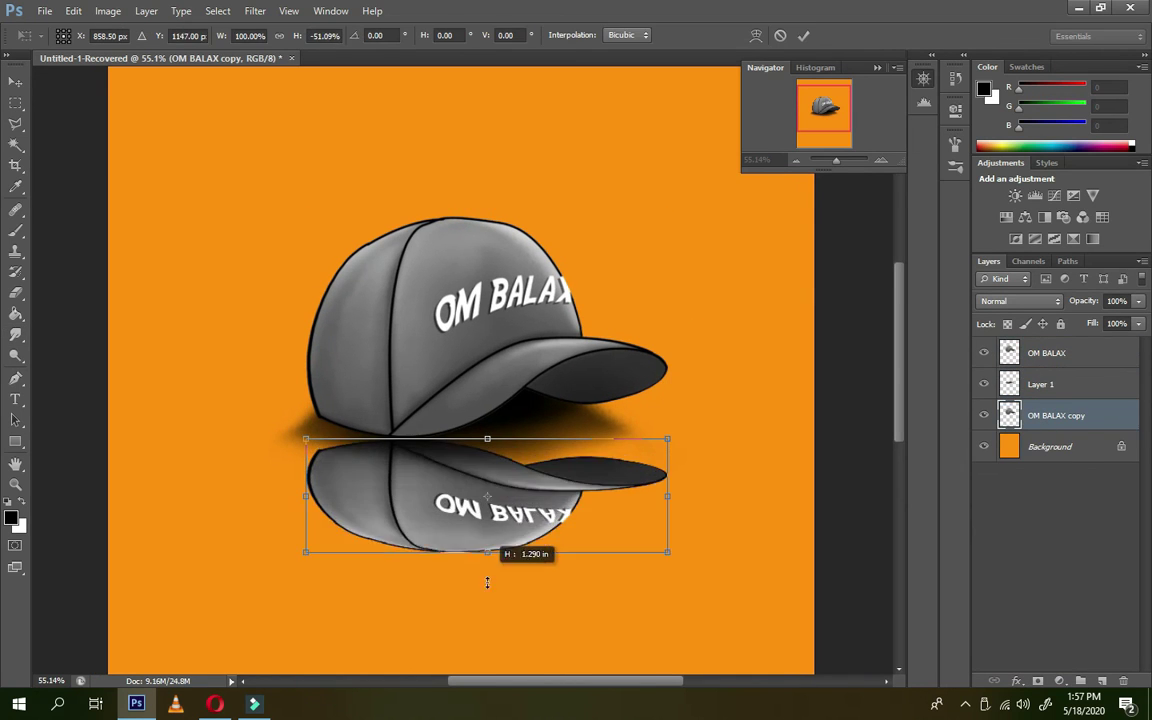
{"action": "left_click", "coordinate": [756, 35]}
{"action": "mouse_move", "coordinate": [487, 500]}
{"action": "left_mouse_down"}
{"action": "mouse_move", "coordinate": [308, 455]}
{"action": "mouse_move", "coordinate": [404, 358]}
{"action": "mouse_move", "coordinate": [659, 473]}
{"action": "left_mouse_up"}
{"action": "key", "text": "Return"}
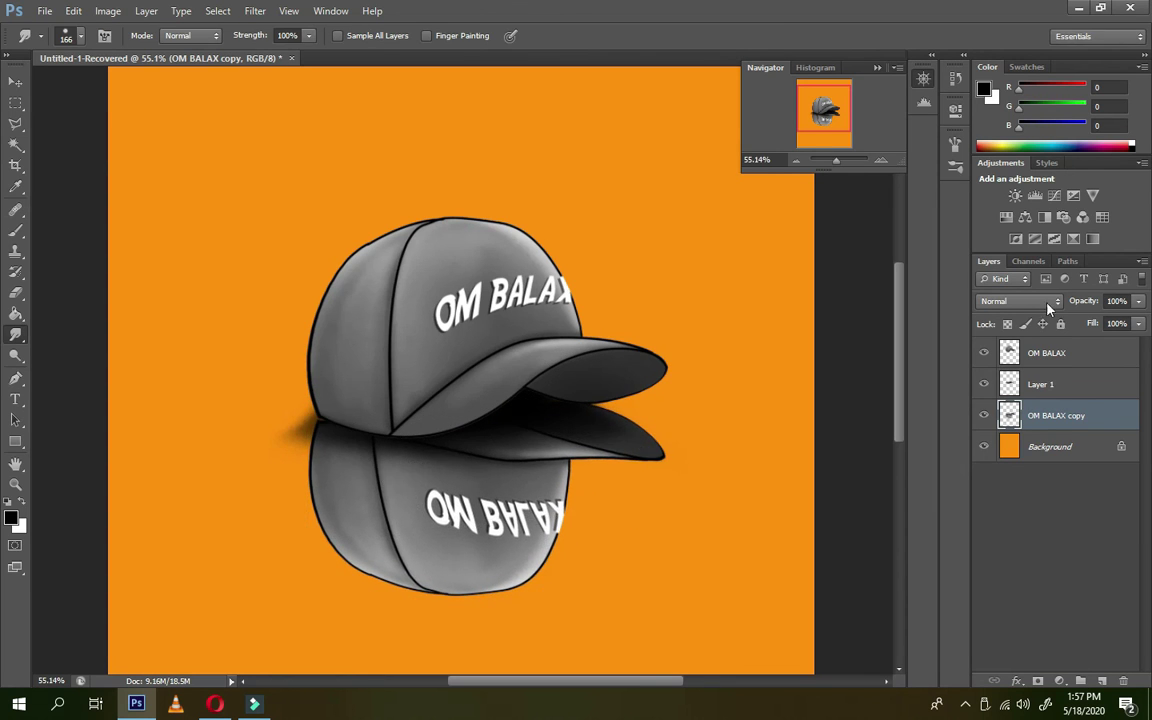
Lower the reflection's opacity to 50% and apply a Gaussian Blur.
{"action": "left_click_drag", "start_coordinate": [1083, 300], "coordinate": [1005, 297]}
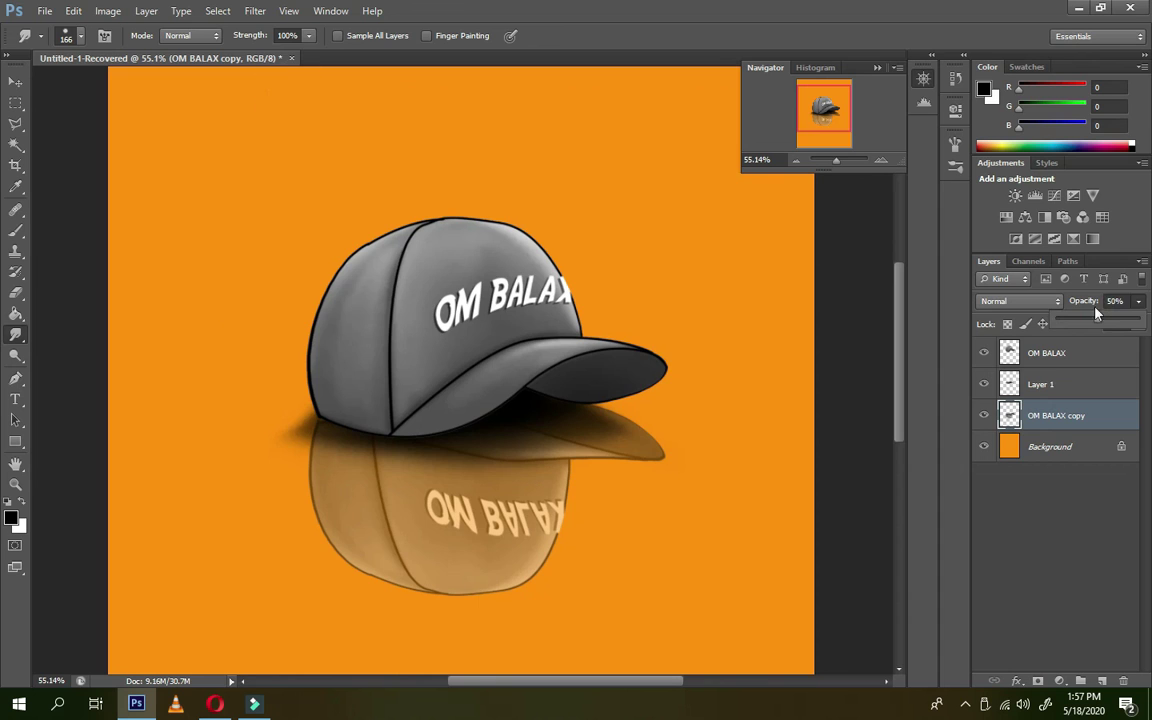
{"action": "left_click", "coordinate": [255, 11]}
{"action": "left_click", "coordinate": [501, 283]}
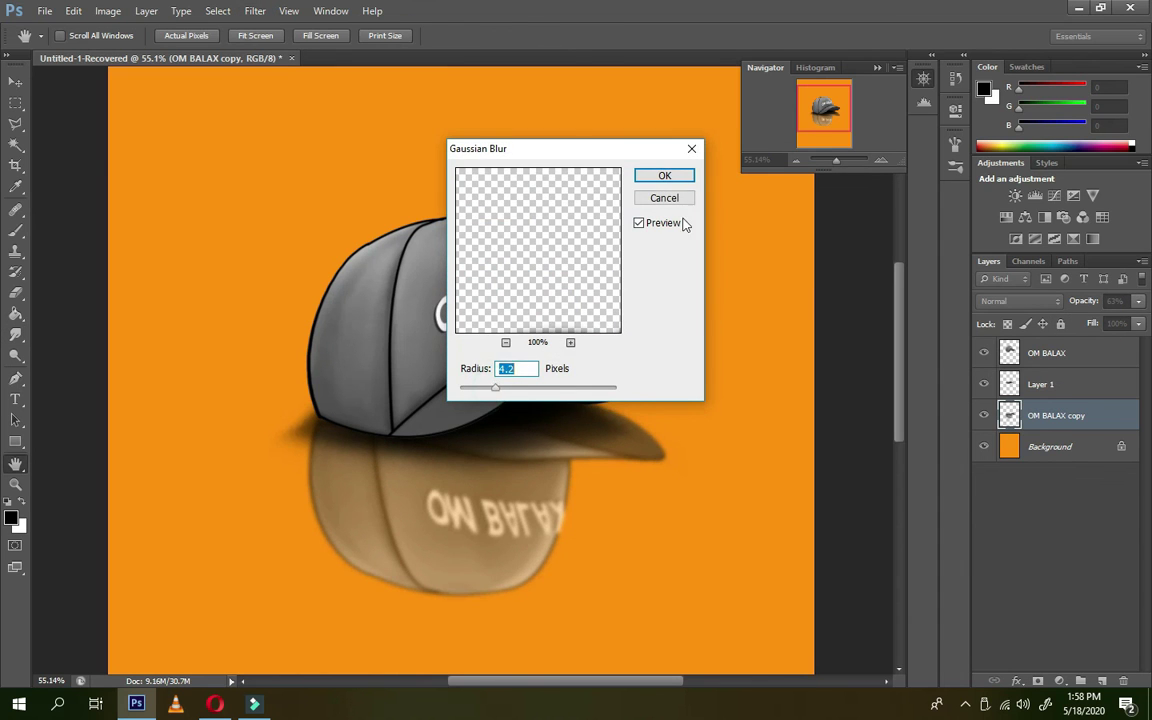
{"action": "left_click", "coordinate": [664, 175]}
Select the Background layer and set up the brush and foreground colour for painting.
{"action": "left_click", "coordinate": [1050, 446]}
{"action": "left_click", "coordinate": [15, 210]}
{"action": "right_click", "coordinate": [455, 258]}
{"action": "left_click", "coordinate": [11, 518]}
Paint a white glow behind the cap on a new layer at about 43% opacity.
{"action": "left_click", "coordinate": [943, 310]}
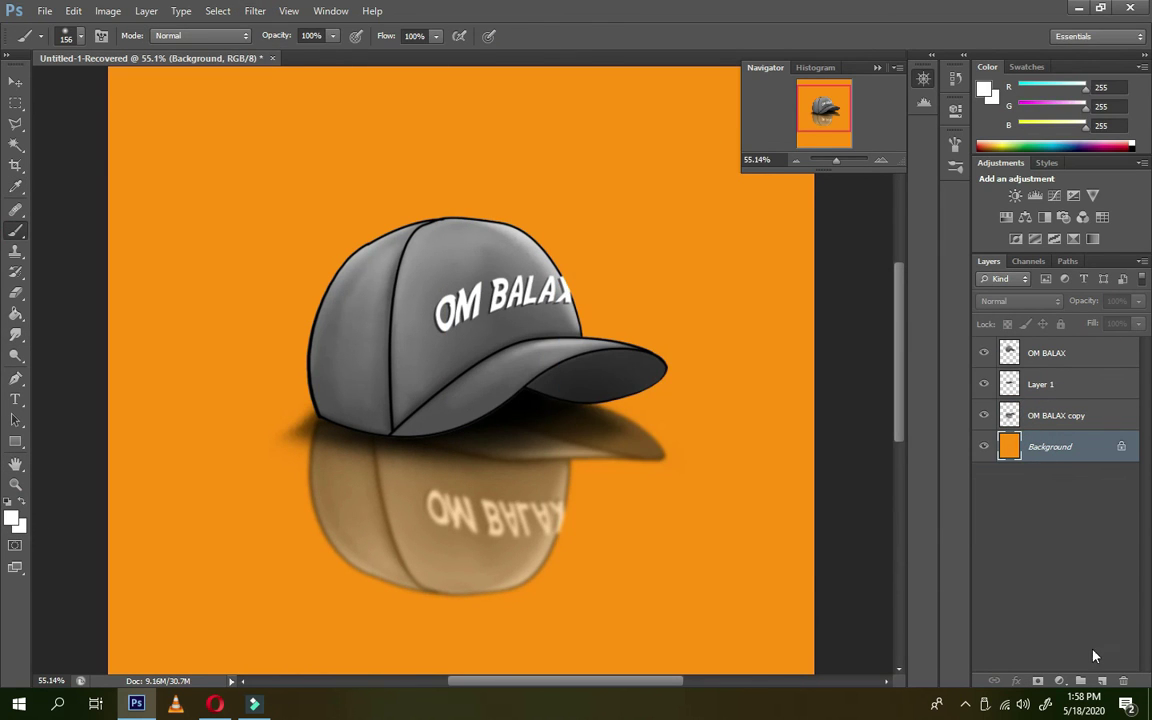
{"action": "left_click", "coordinate": [1101, 681]}
{"action": "left_click_drag", "start_coordinate": [260, 420], "coordinate": [705, 418]}
{"action": "key", "text": "Return"}
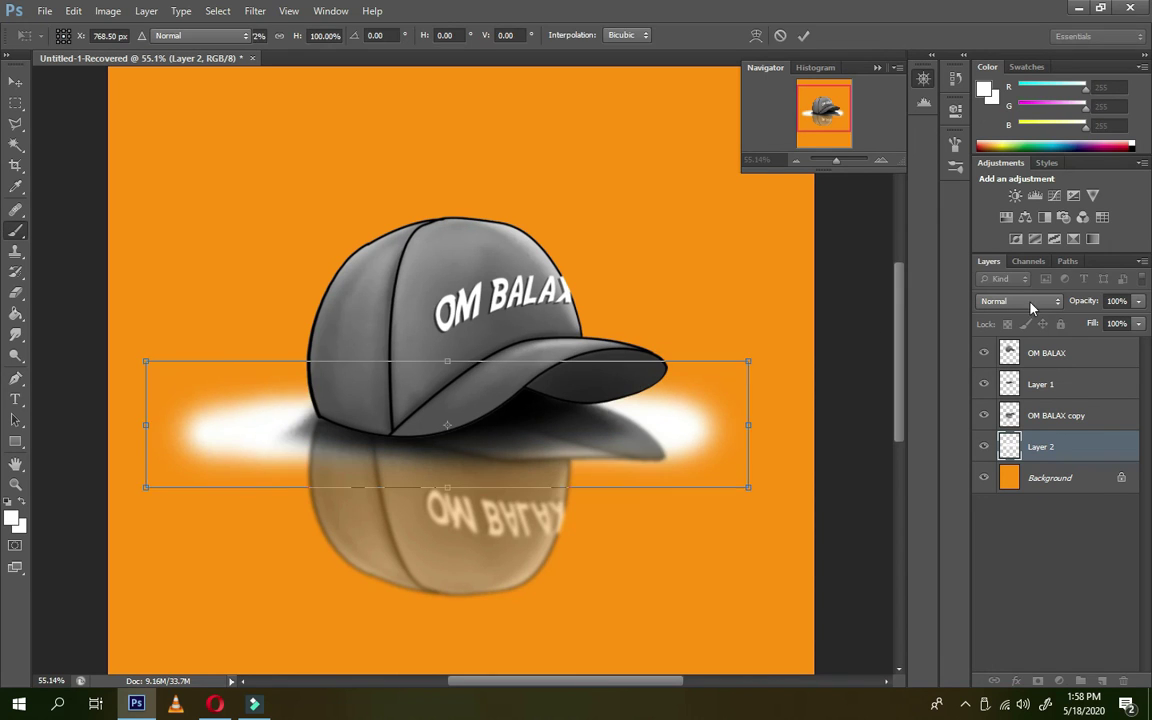
{"action": "left_click_drag", "start_coordinate": [1083, 301], "coordinate": [1055, 353]}
Select the cap for dodging and warp the reflection's top edge to meet the cap.
{"action": "left_click", "coordinate": [1040, 353]}
{"action": "left_click", "coordinate": [16, 355]}
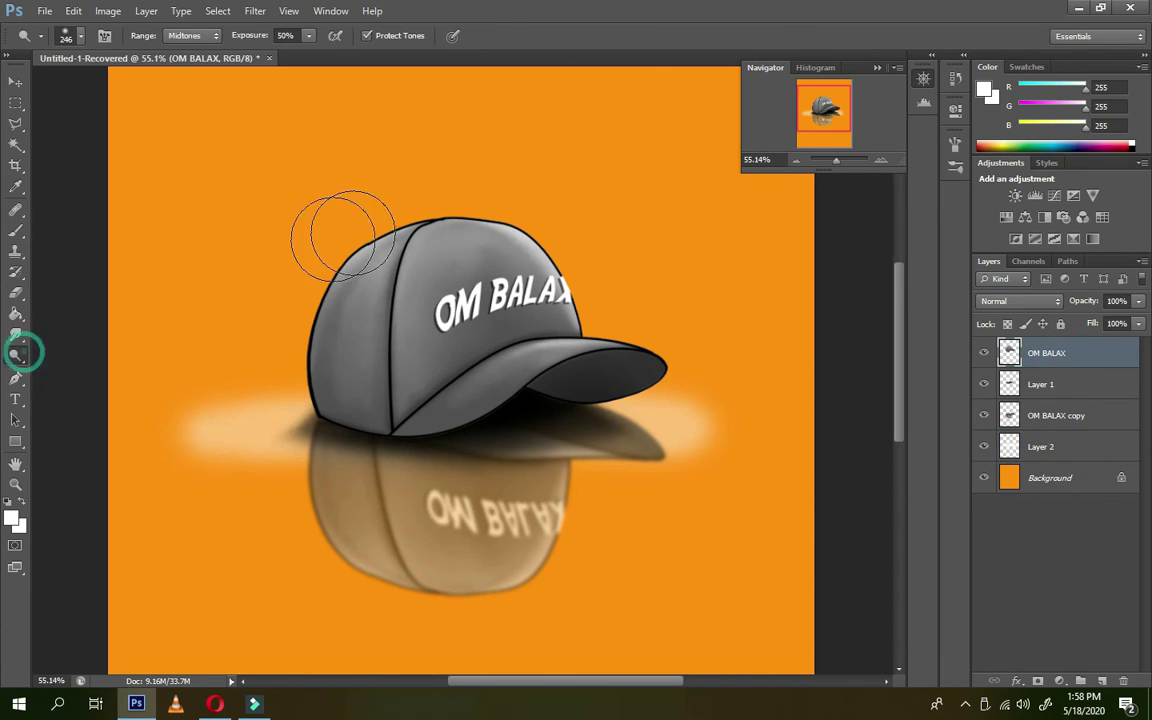
{"action": "right_click", "coordinate": [615, 228]}
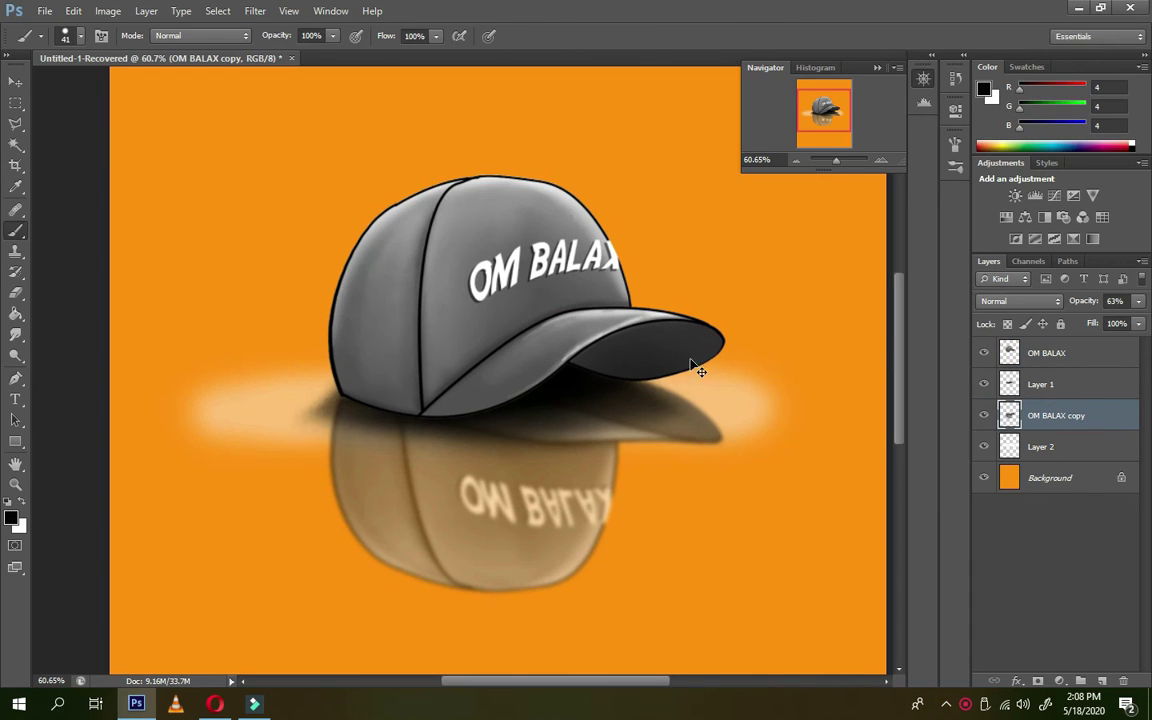
{"action": "key", "text": "ctrl+t"}
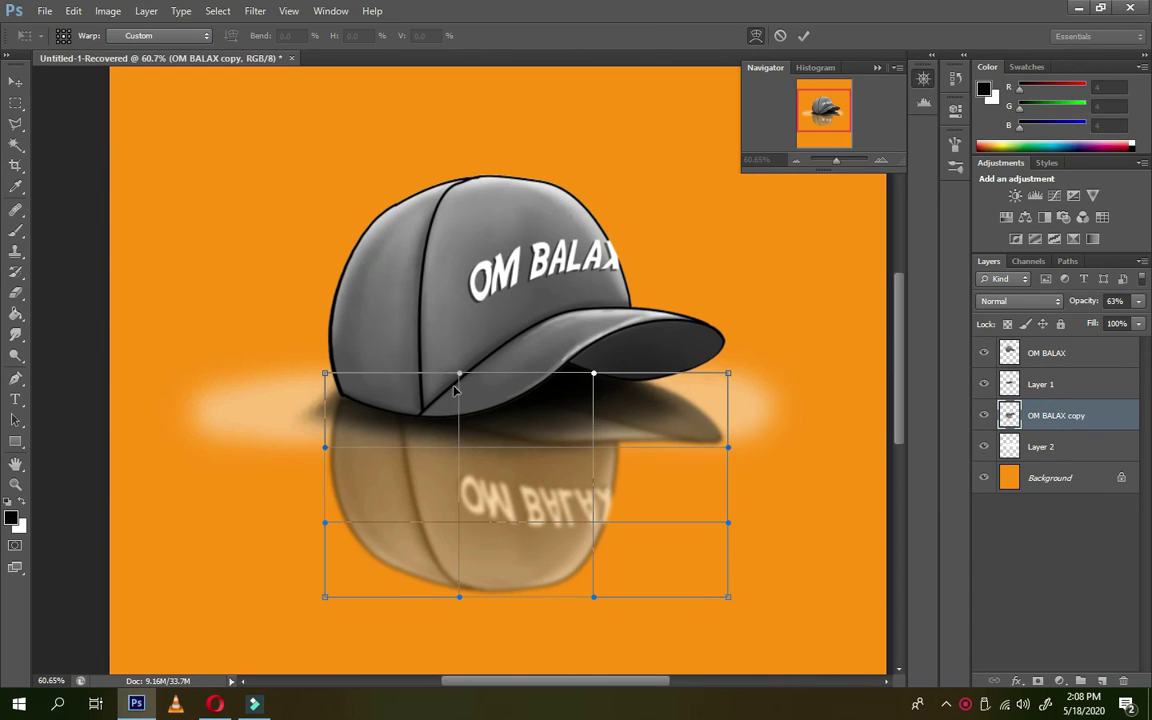
{"action": "left_click_drag", "start_coordinate": [321, 372], "coordinate": [321, 380]}
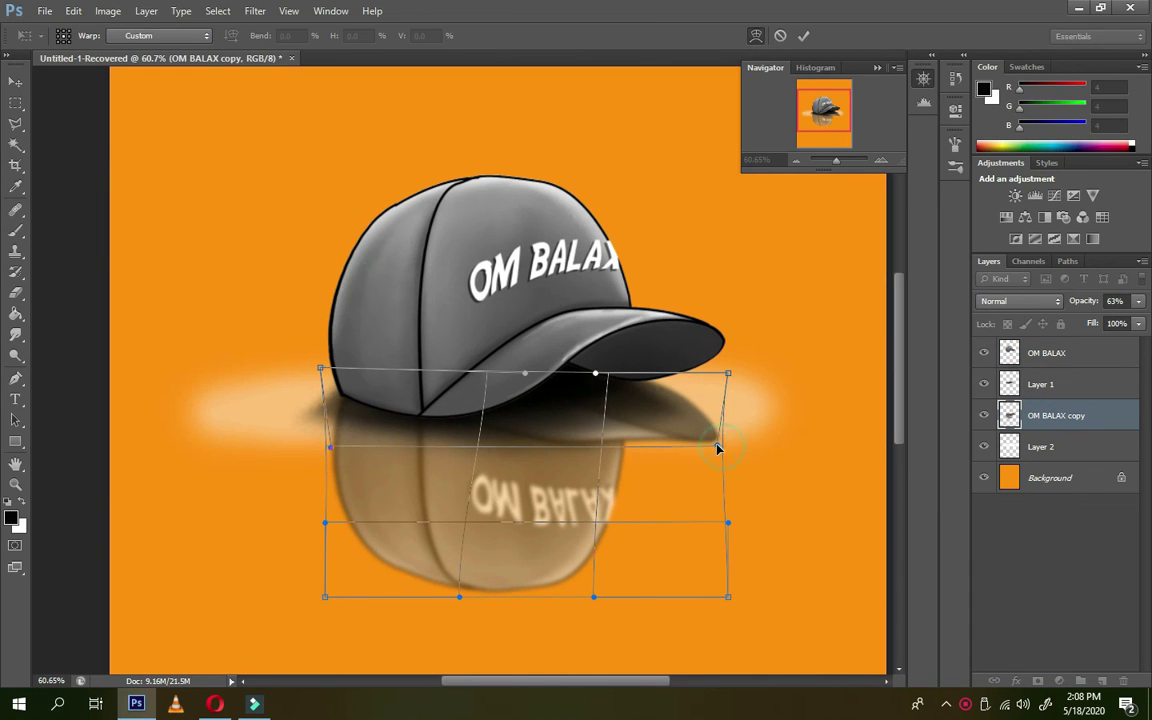
{"action": "key", "text": "Return"}
Paint a dark visor shadow, smudge it shorter, and lower the reflection's opacity to 31%.
{"action": "right_click", "coordinate": [560, 292]}
{"action": "key", "text": "Return"}
{"action": "mouse_move", "coordinate": [483, 411]}
{"action": "left_mouse_down"}
{"action": "mouse_move", "coordinate": [586, 375]}
{"action": "mouse_move", "coordinate": [581, 413]}
{"action": "left_mouse_up"}
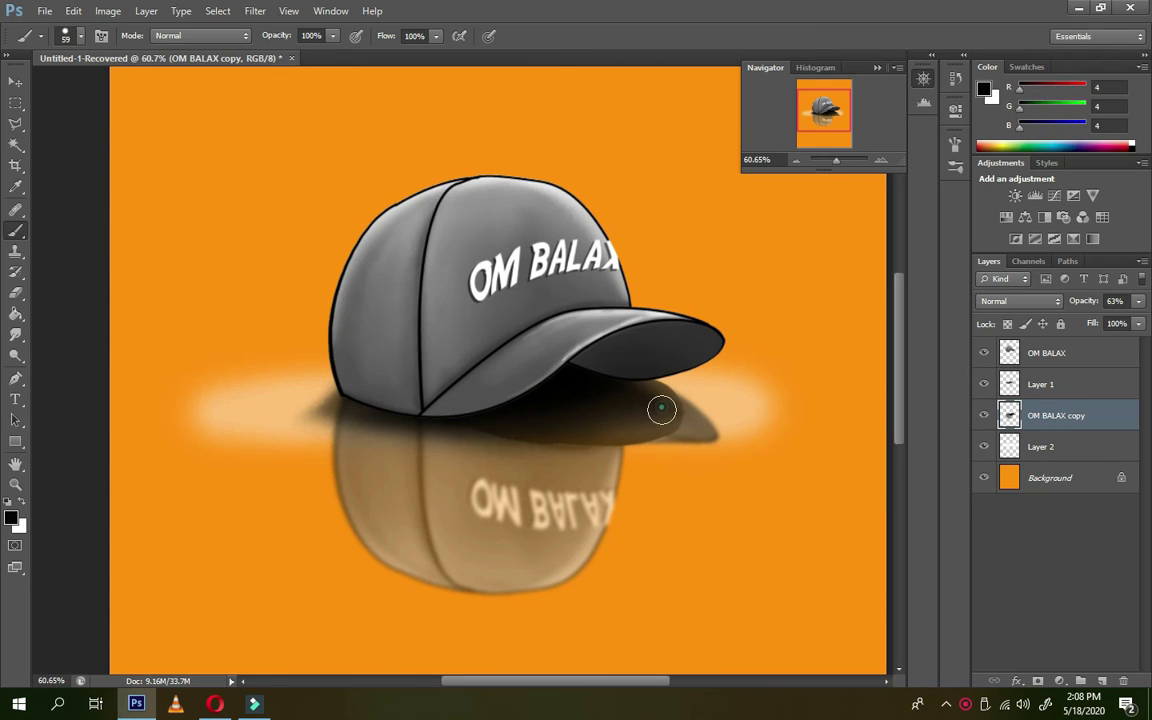
{"action": "key", "text": "r"}
{"action": "right_click", "coordinate": [650, 360]}
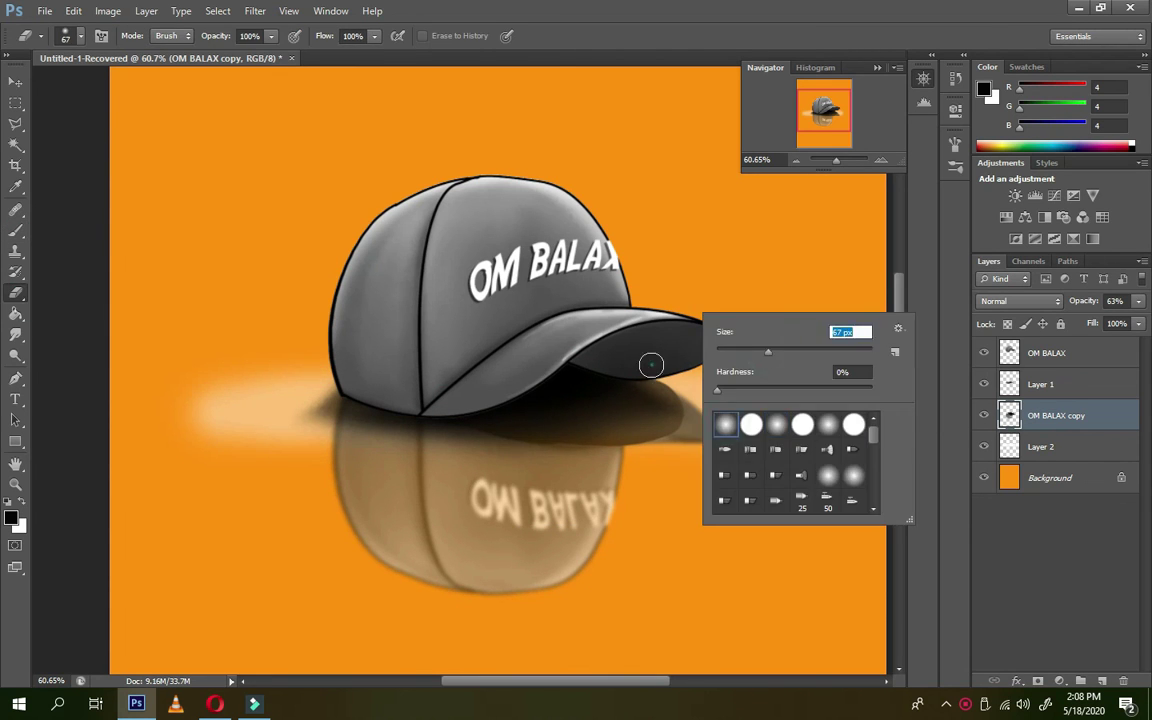
{"action": "key", "text": "Return"}
{"action": "left_click_drag", "start_coordinate": [720, 435], "coordinate": [630, 395]}
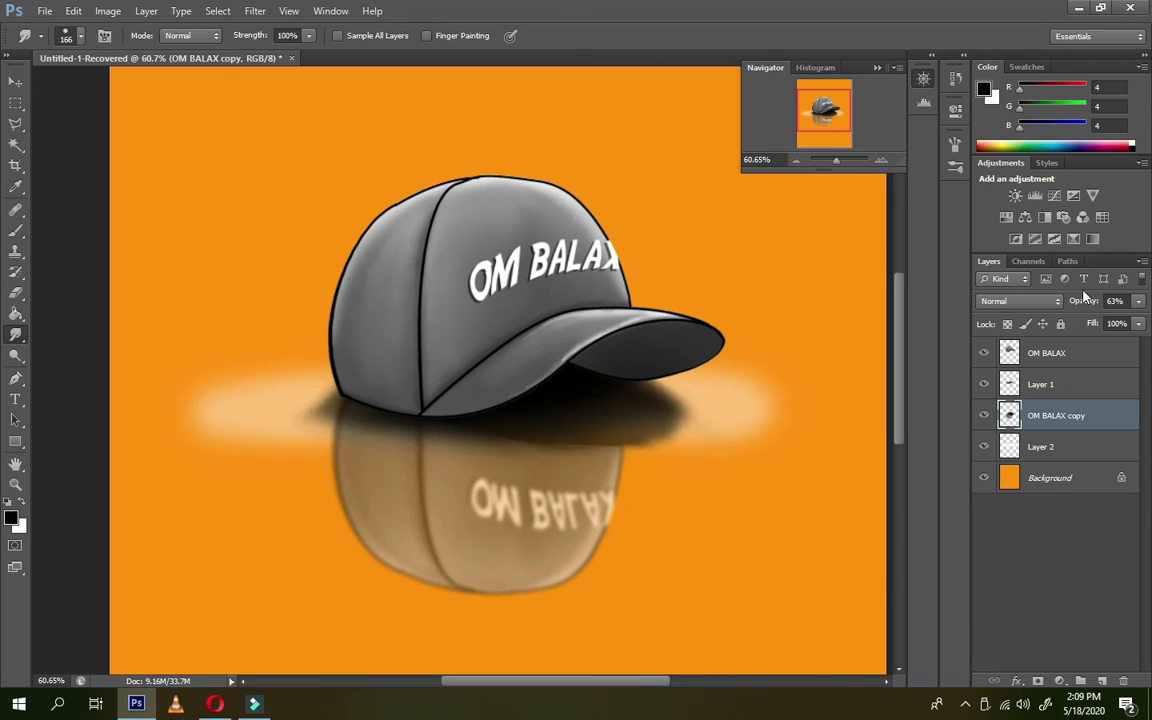
{"action": "left_click", "coordinate": [1138, 301]}
{"action": "left_click_drag", "start_coordinate": [1114, 318], "coordinate": [1083, 318]}
Add a new layer for the contact shadow and smudge it with a 97 px brush.
{"action": "left_click", "coordinate": [1040, 384]}
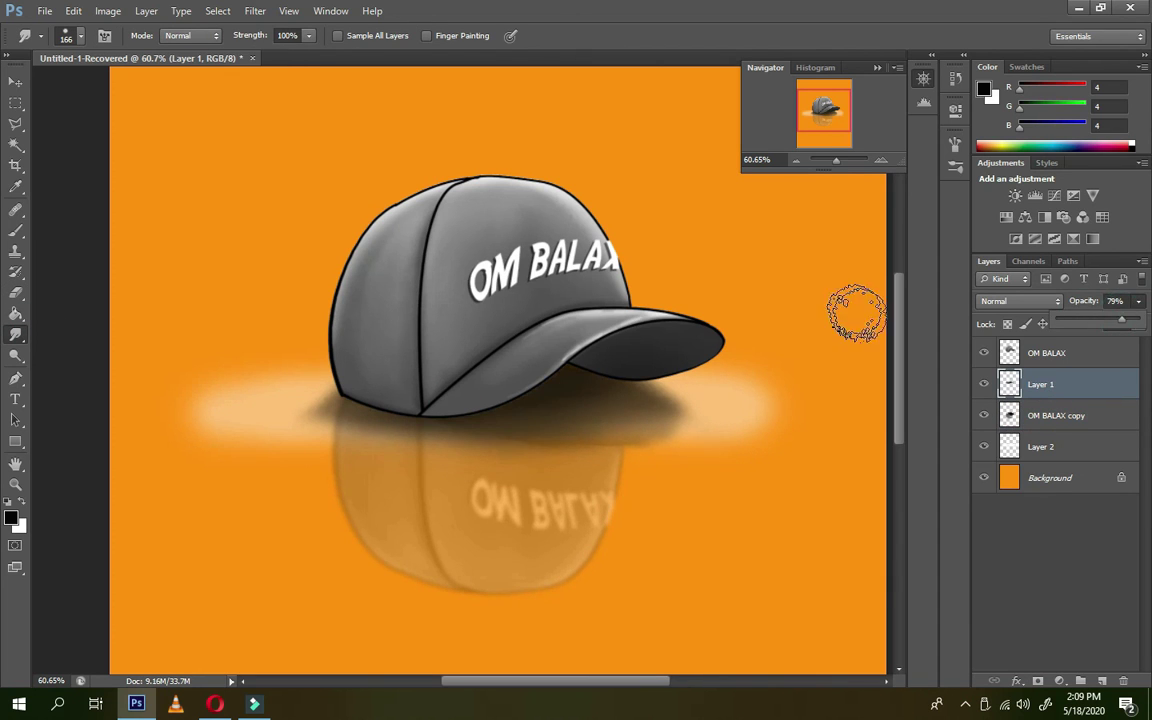
{"action": "key", "text": "ctrl+shift+alt+n"}
{"action": "key", "text": "b"}
{"action": "right_click", "coordinate": [541, 330]}
{"action": "key", "text": "Return"}
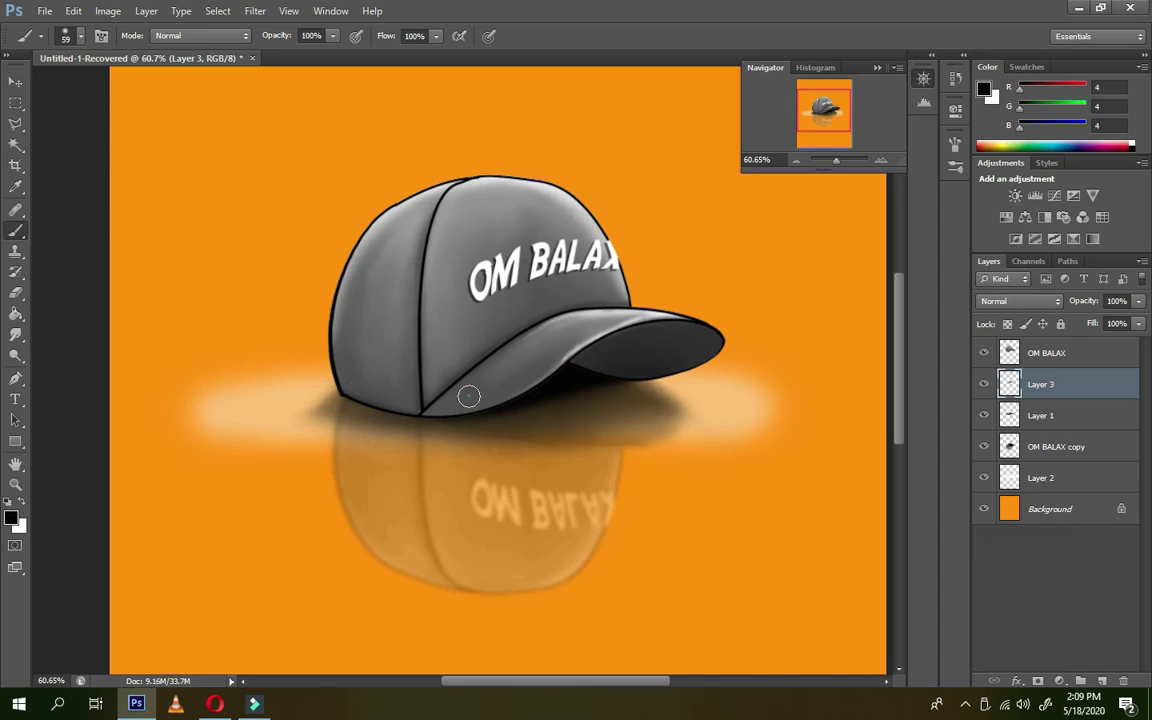
{"action": "key", "text": "r"}
{"action": "right_click", "coordinate": [468, 313]}
{"action": "left_click_drag", "start_coordinate": [585, 350], "coordinate": [562, 350]}
{"action": "key", "text": "Return"}
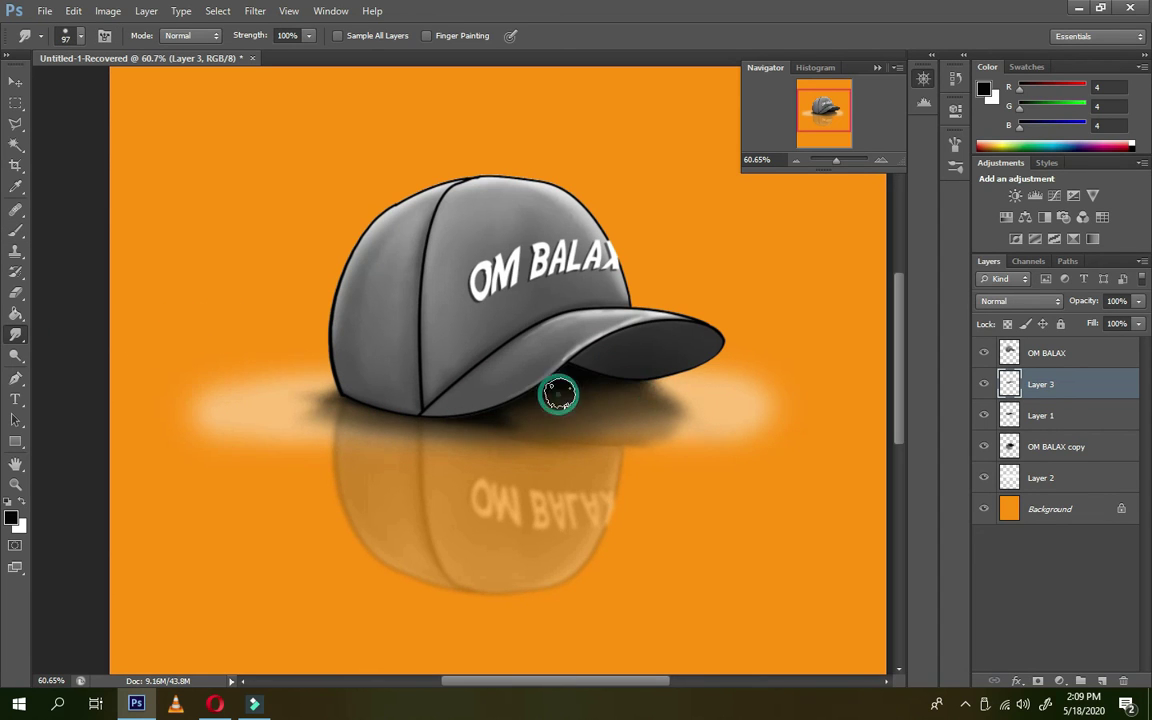
Apply a stronger Gaussian Blur to the reflection.
{"action": "left_click", "coordinate": [255, 11]}
{"action": "left_click", "coordinate": [500, 360]}
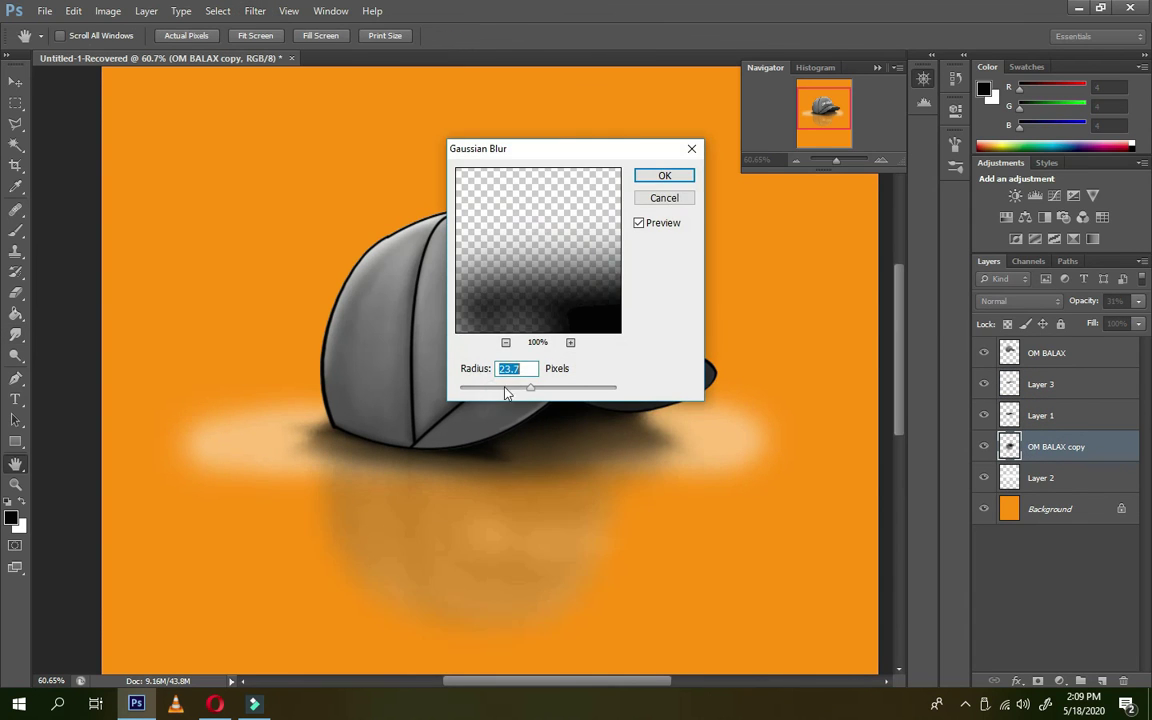
{"action": "left_click", "coordinate": [663, 175]}
Merge the cap, shadow and reflection layers into a single OM BALAX layer.
{"action": "left_click", "coordinate": [1038, 358], "text": "shift"}
{"action": "right_click", "coordinate": [1038, 358]}
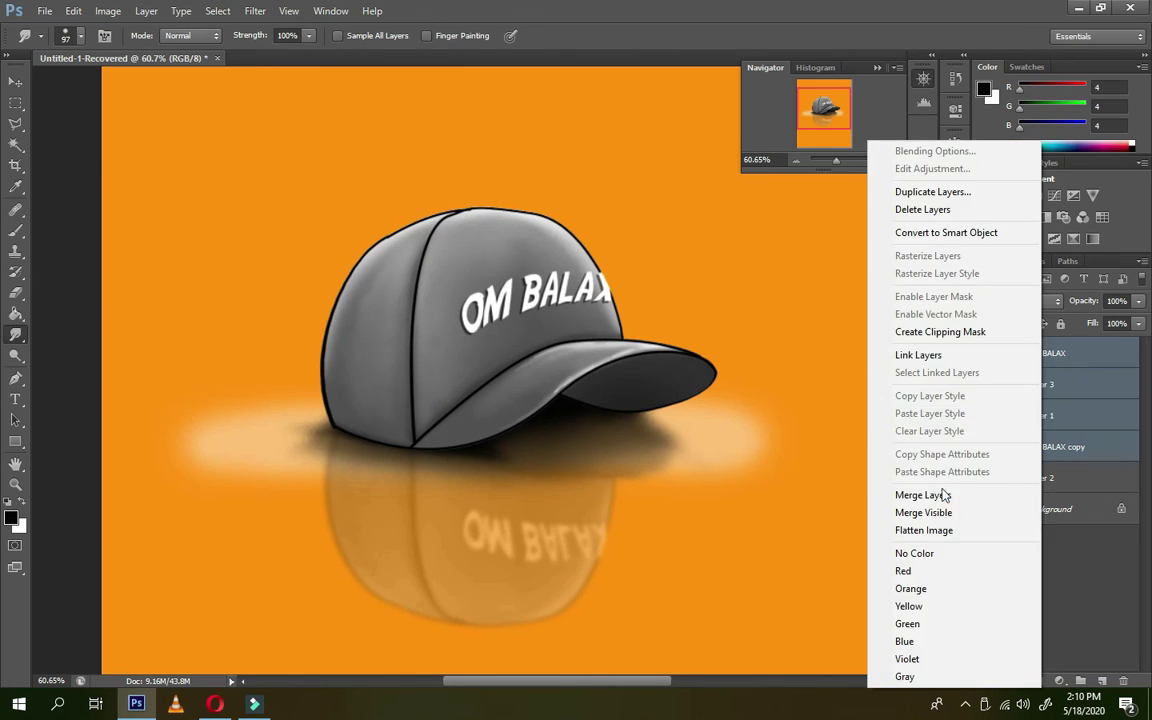
{"action": "left_click", "coordinate": [965, 494]}
Deepen the darks with a Levels adjustment, raising the black input to 30.
{"action": "left_click", "coordinate": [108, 11]}
{"action": "left_click", "coordinate": [386, 64]}
{"action": "left_click_drag", "start_coordinate": [655, 358], "coordinate": [679, 362]}
{"action": "key", "text": "Return"}
Start hand-writing 'Thanks' above the cap with a black brush stroke.
{"action": "key", "text": "b"}
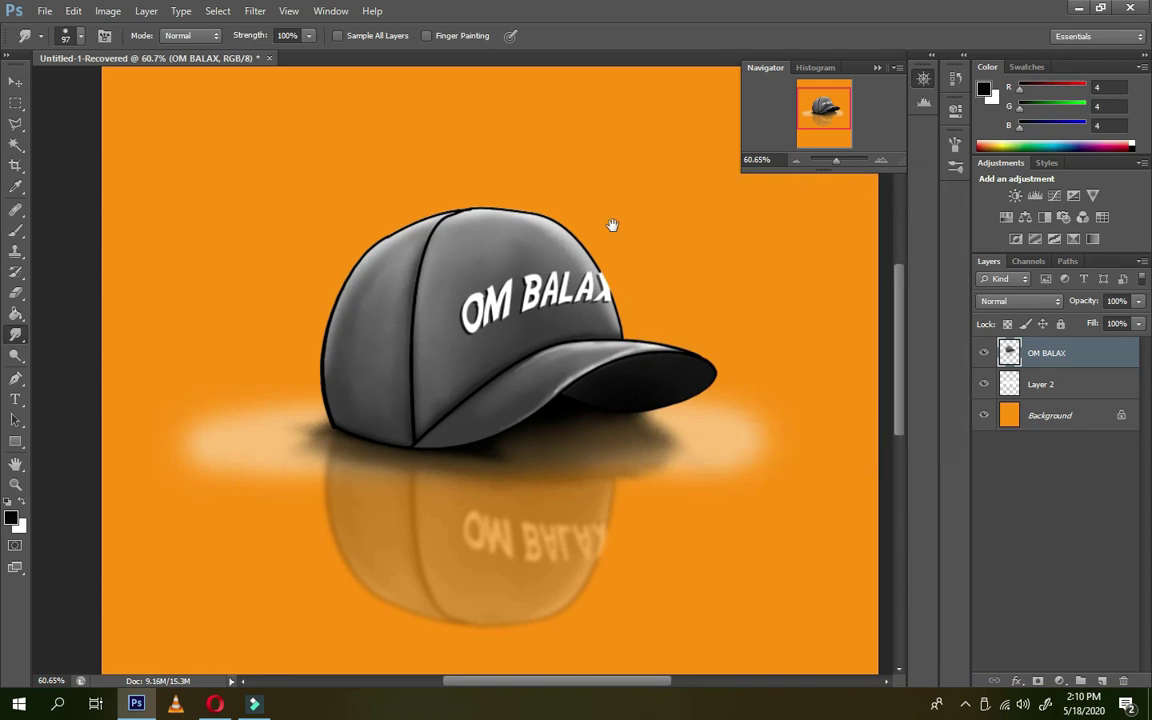
{"action": "right_click", "coordinate": [330, 192]}
{"action": "left_click_drag", "start_coordinate": [563, 187], "coordinate": [557, 134]}
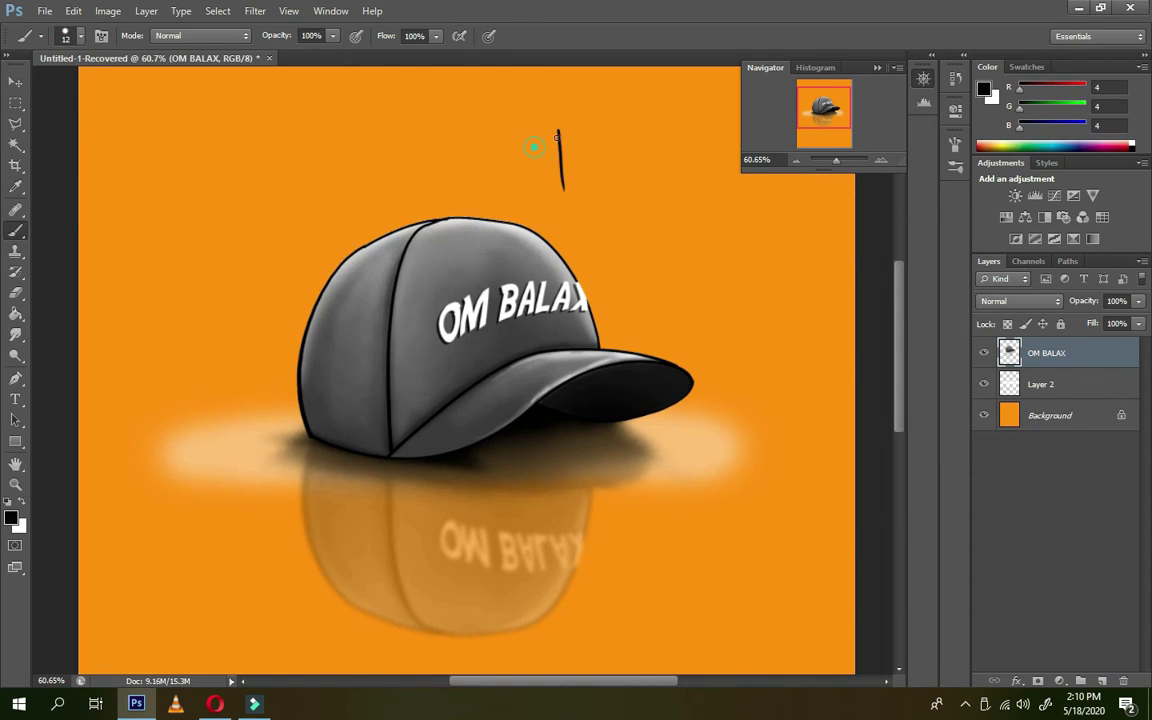